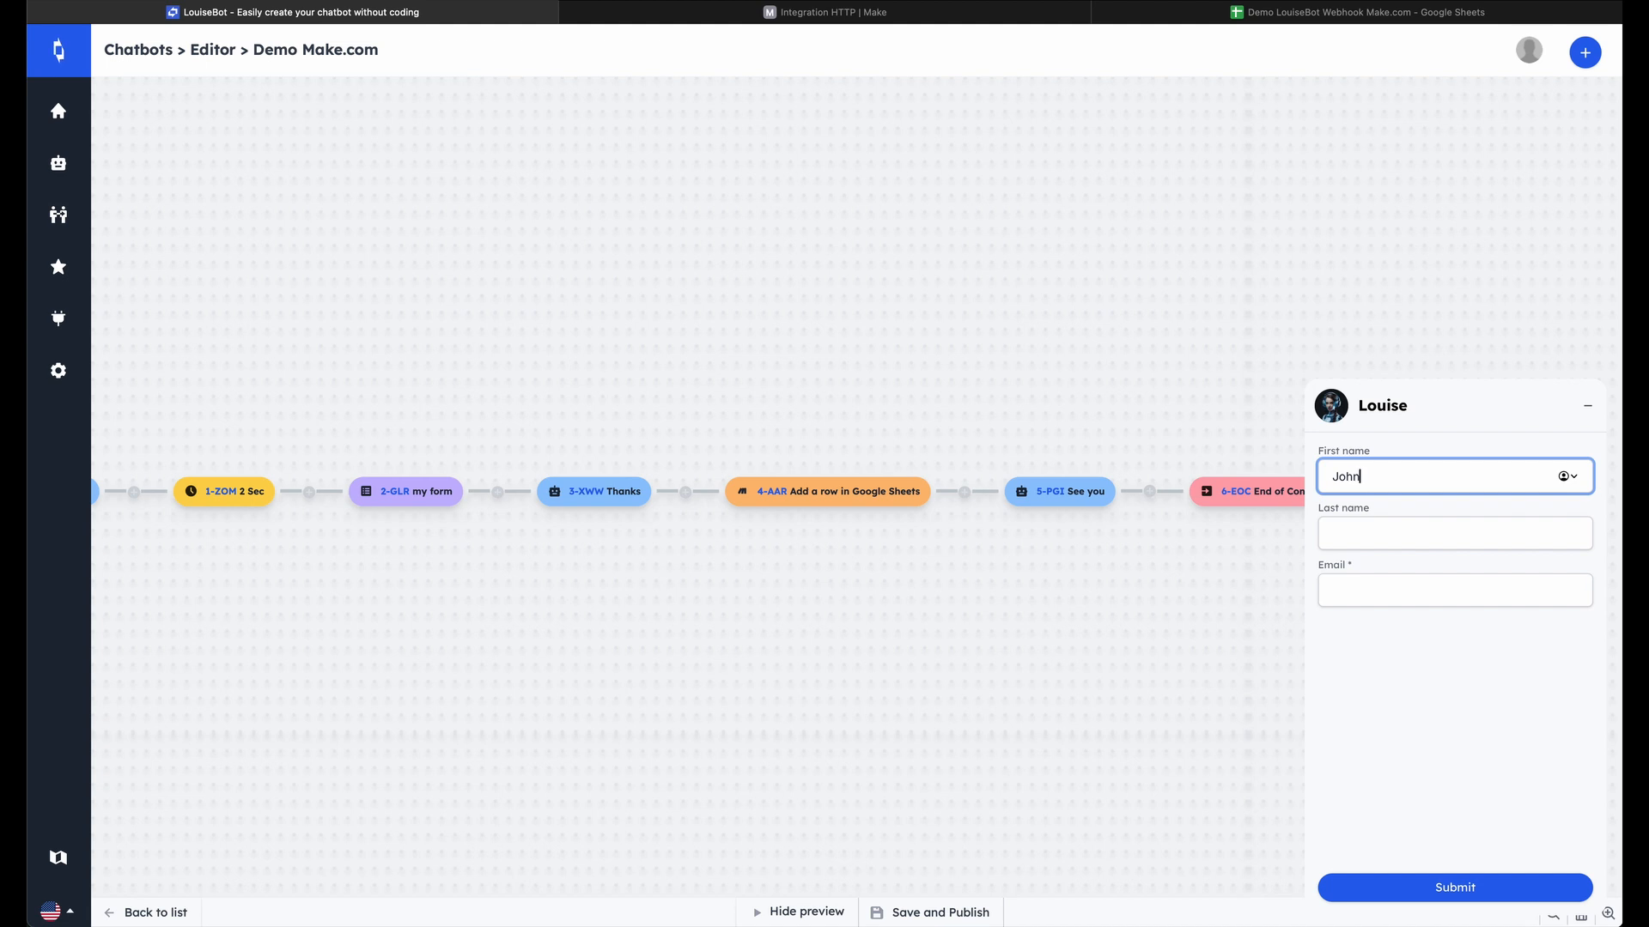
Fill in the chatbot preview form with the contact's first name, last name and email, submit it, and open the linked Google Sheet
key("Tab")
key("Tab")
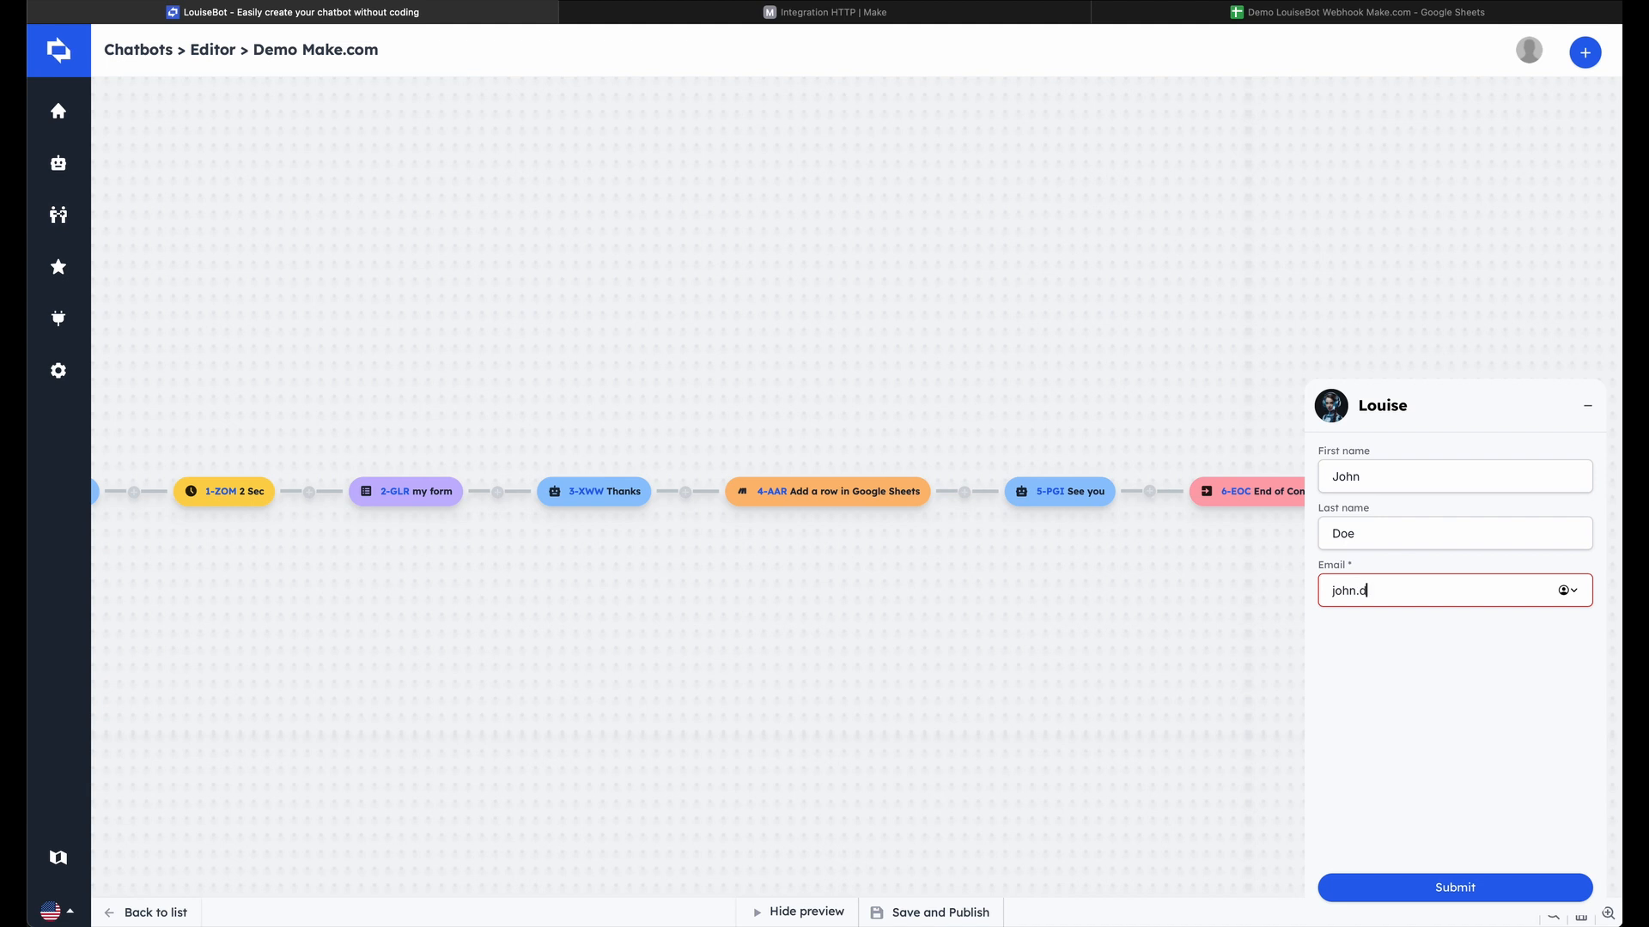
type("john.doe@gmail")
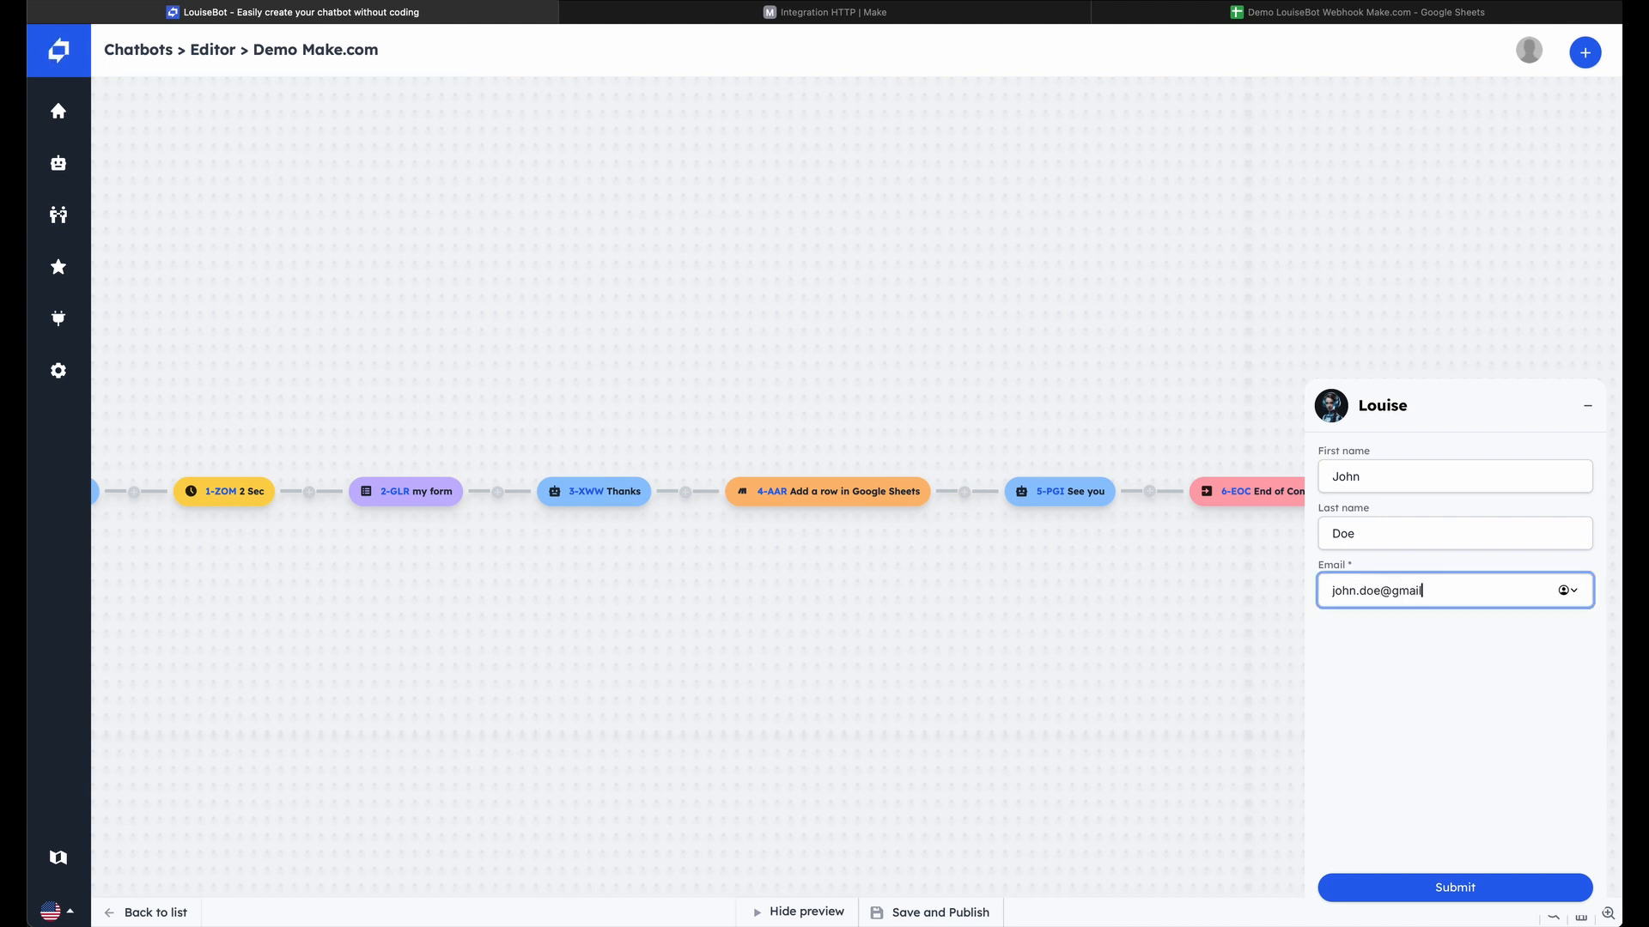
type(".com")
left_click(1487, 898)
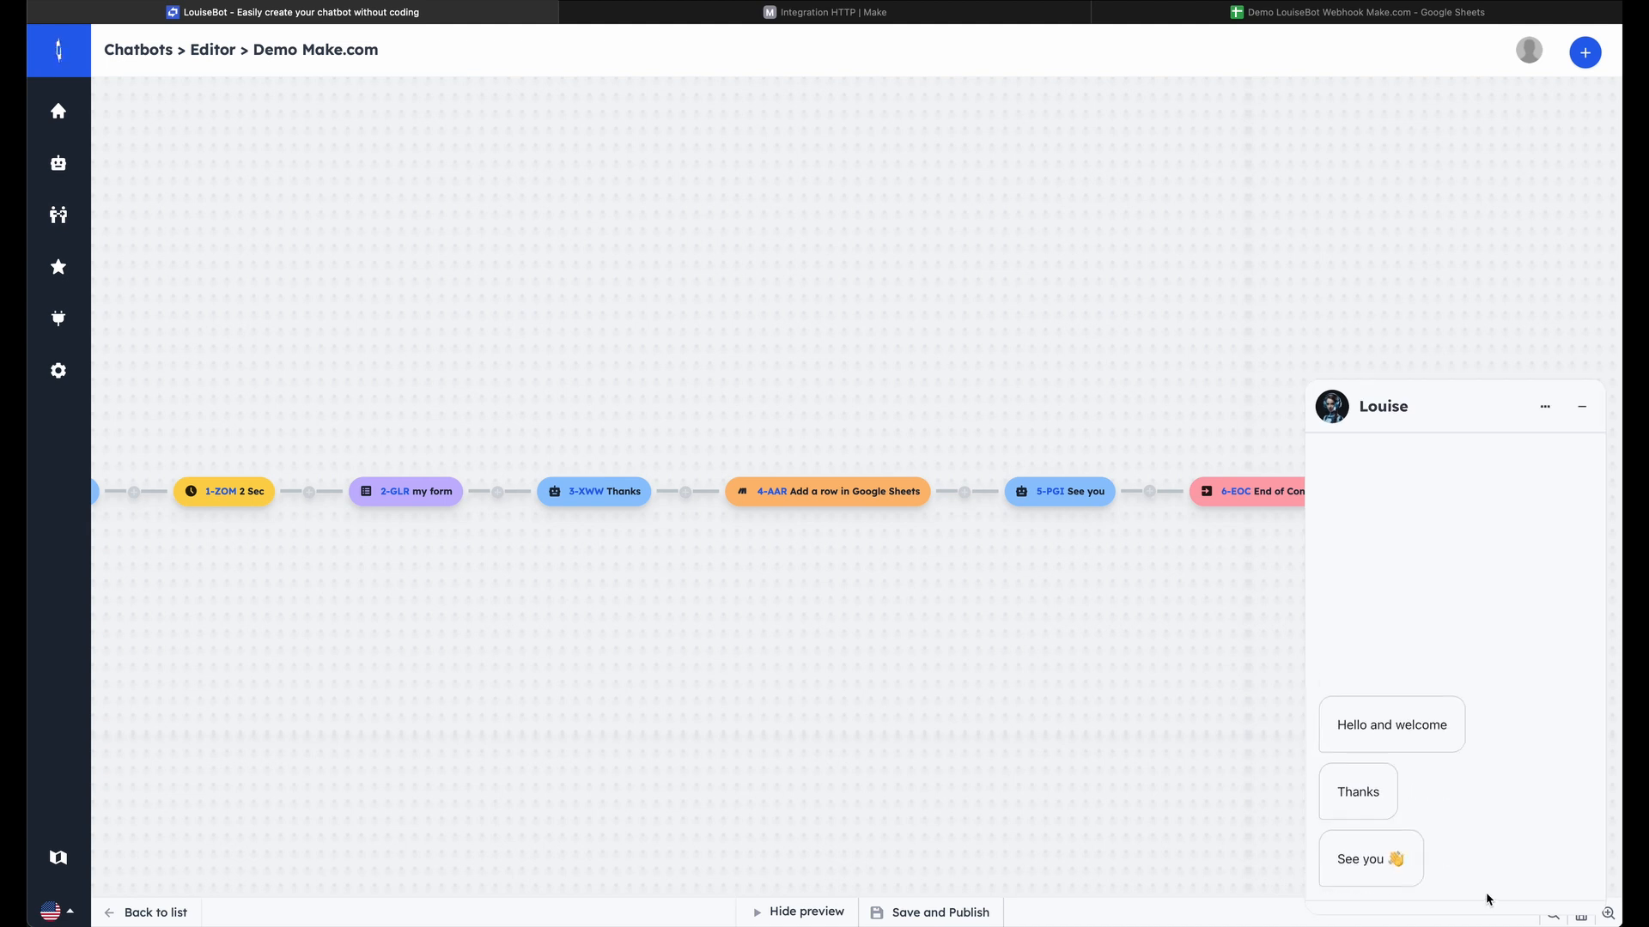
left_click(1275, 19)
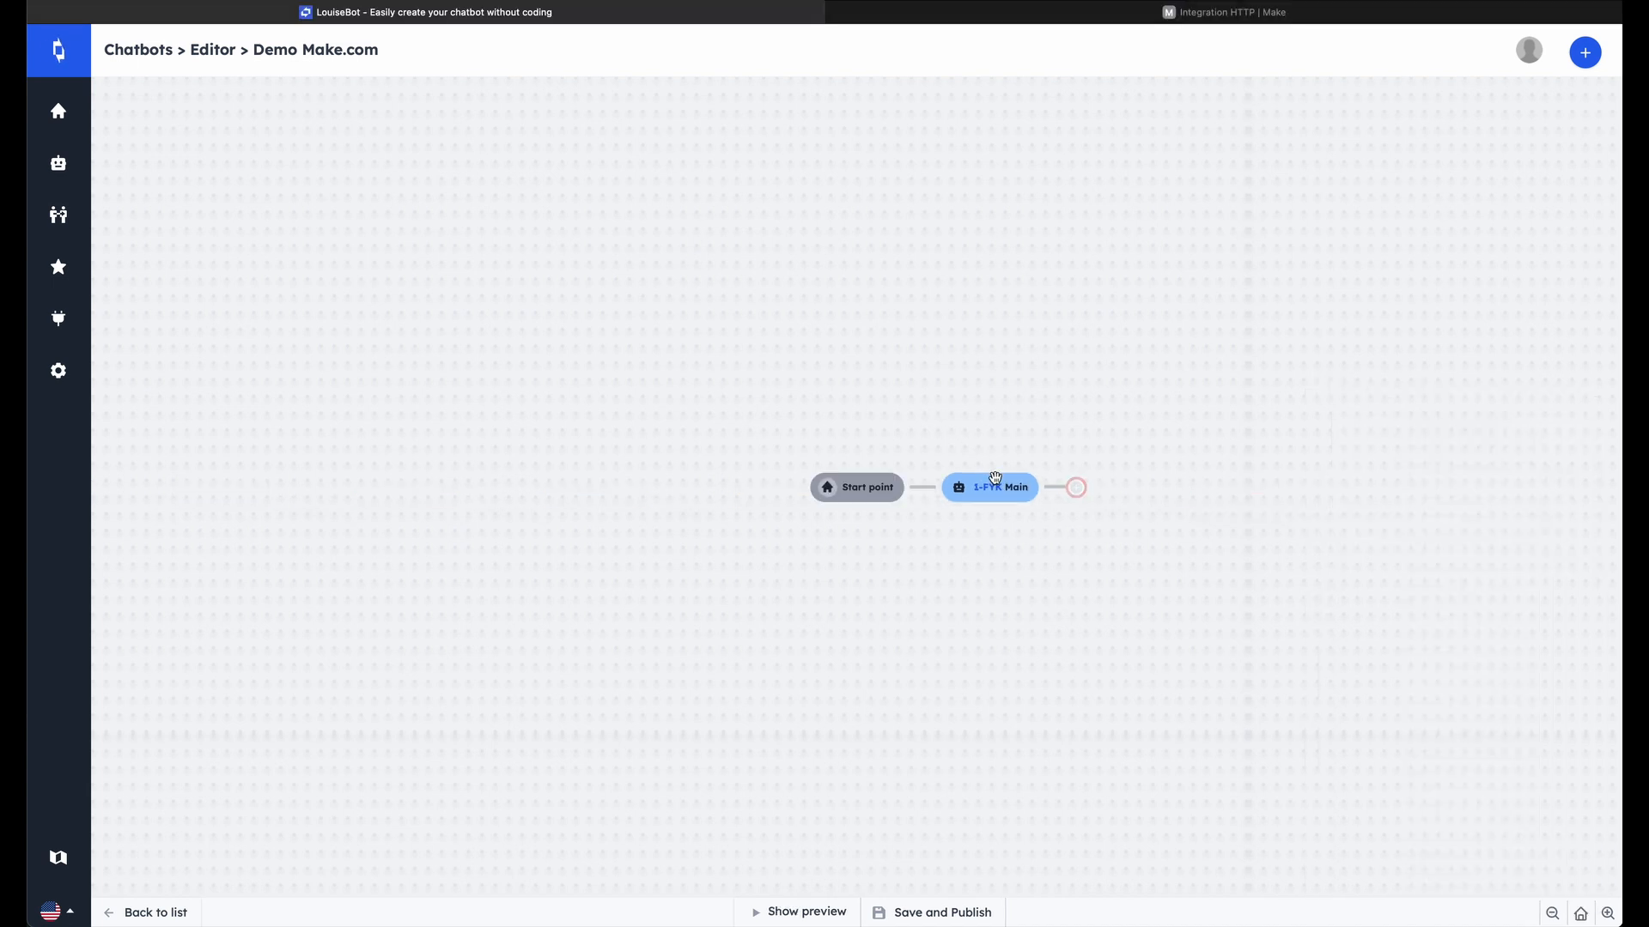
Save the opening text message block "Main" reading "Hello and welcome" and insert a 2-second delay block after it
left_click(995, 481)
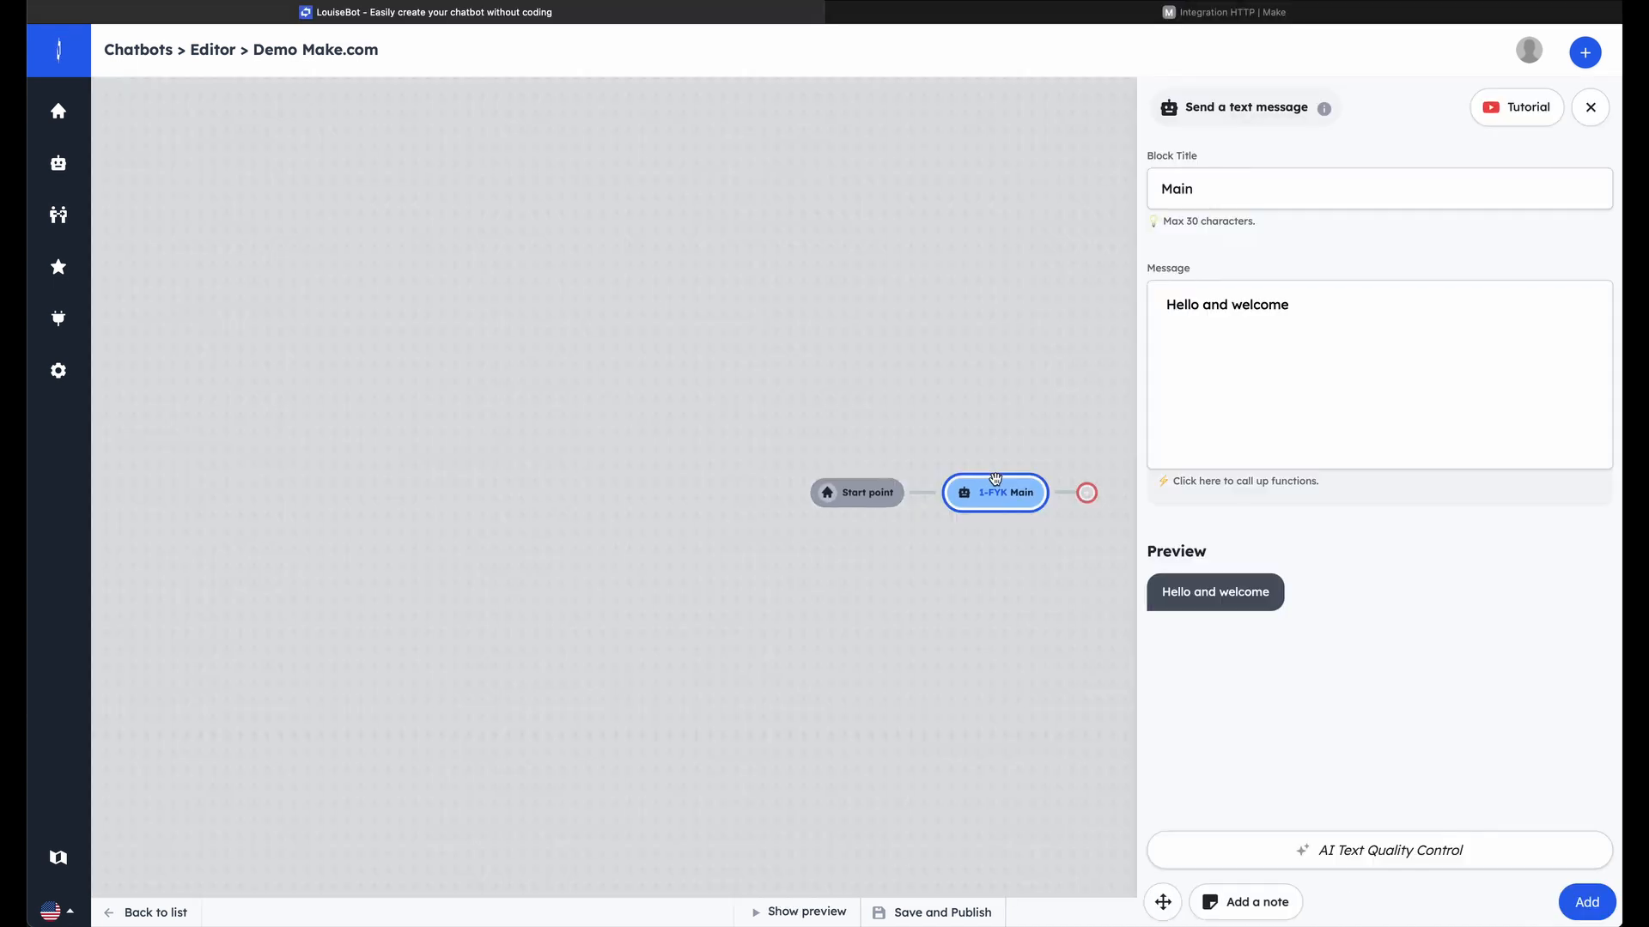
left_click(1587, 901)
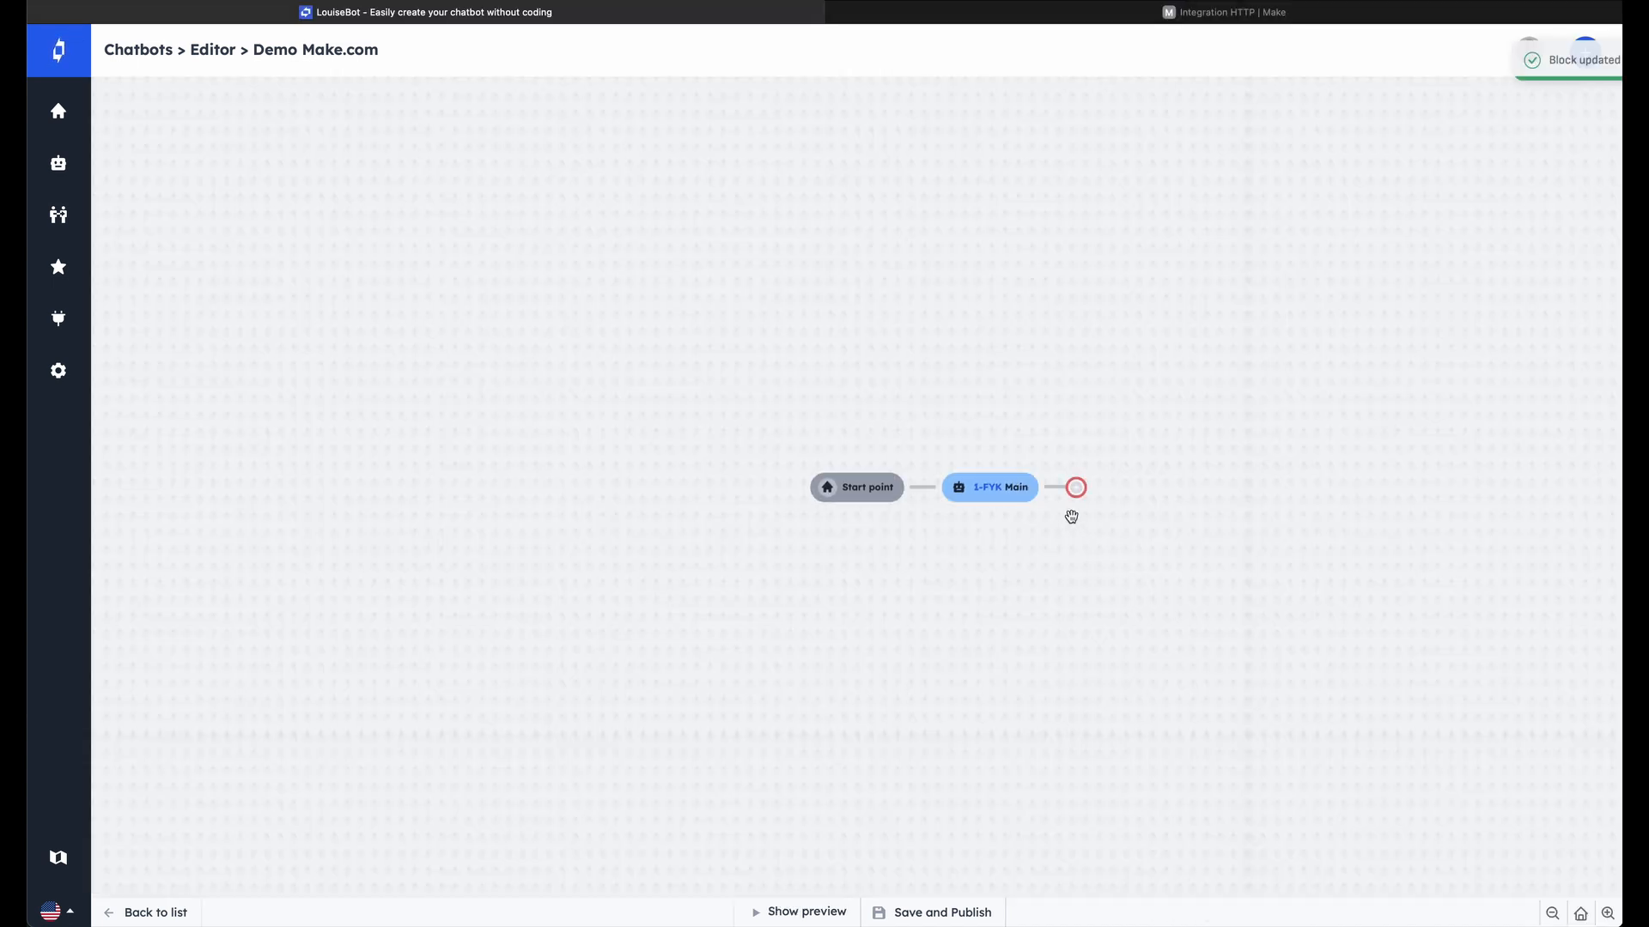
left_click(1076, 488)
scroll(1289, 633, "down", 6)
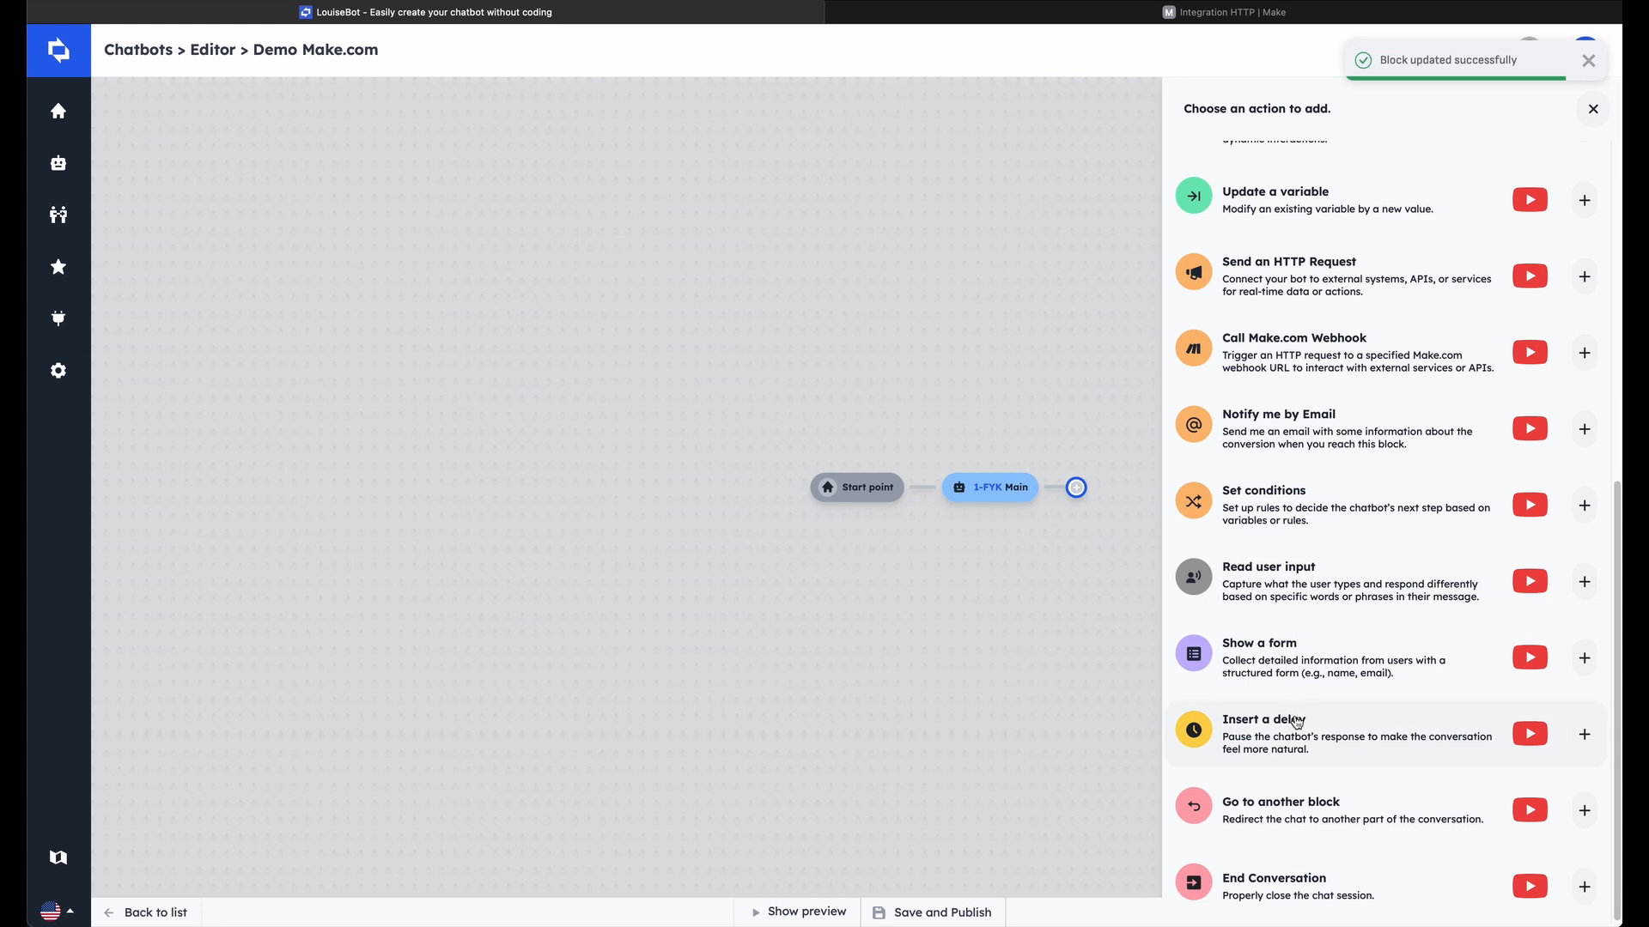
left_click(1296, 722)
left_click(1237, 192)
type("2")
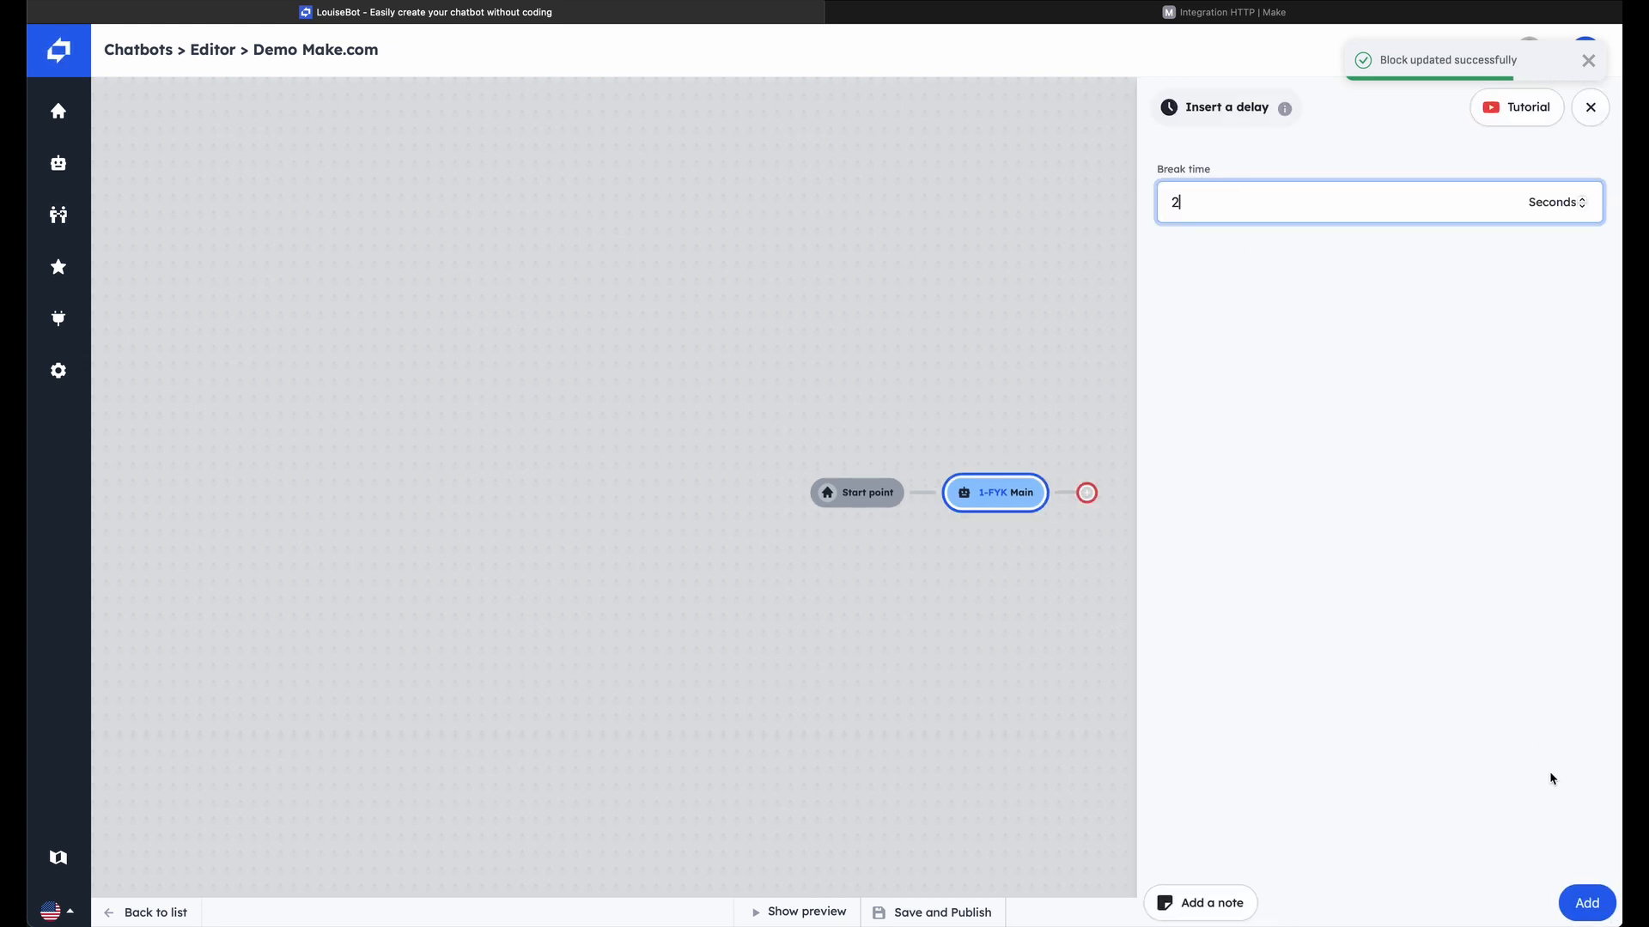
left_click(1586, 903)
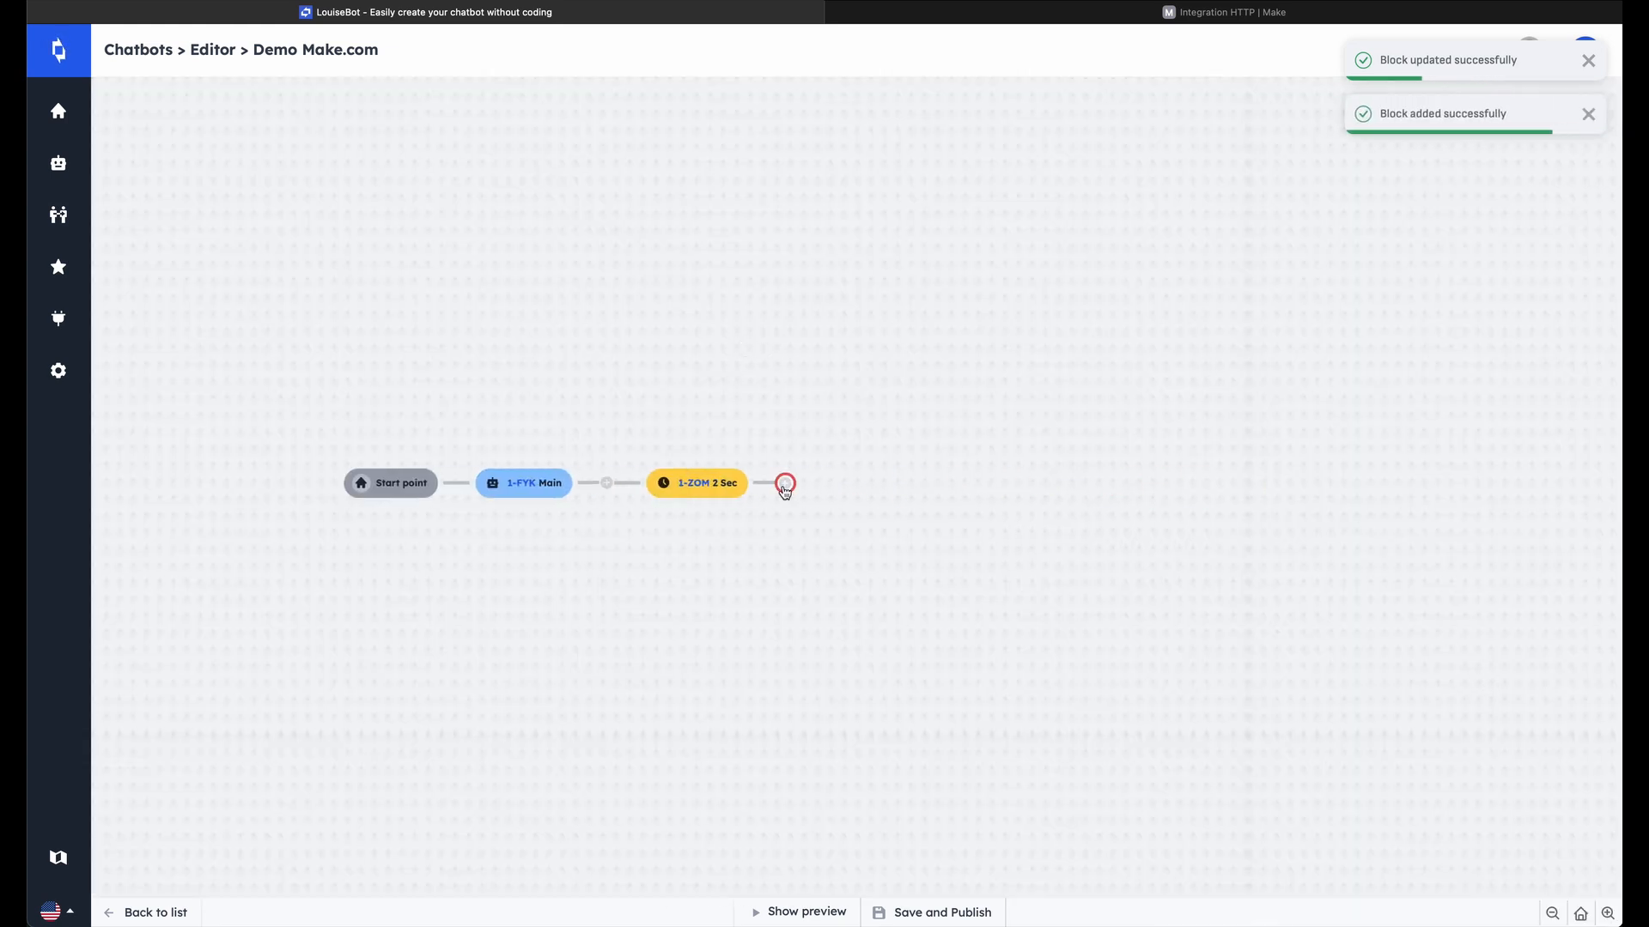
Start a form block after the delay, titled "my form", with a "First name" field of type Text
left_click(785, 486)
scroll(1373, 515, "down", 4)
left_click(1251, 776)
left_click(1258, 203)
type("my form")
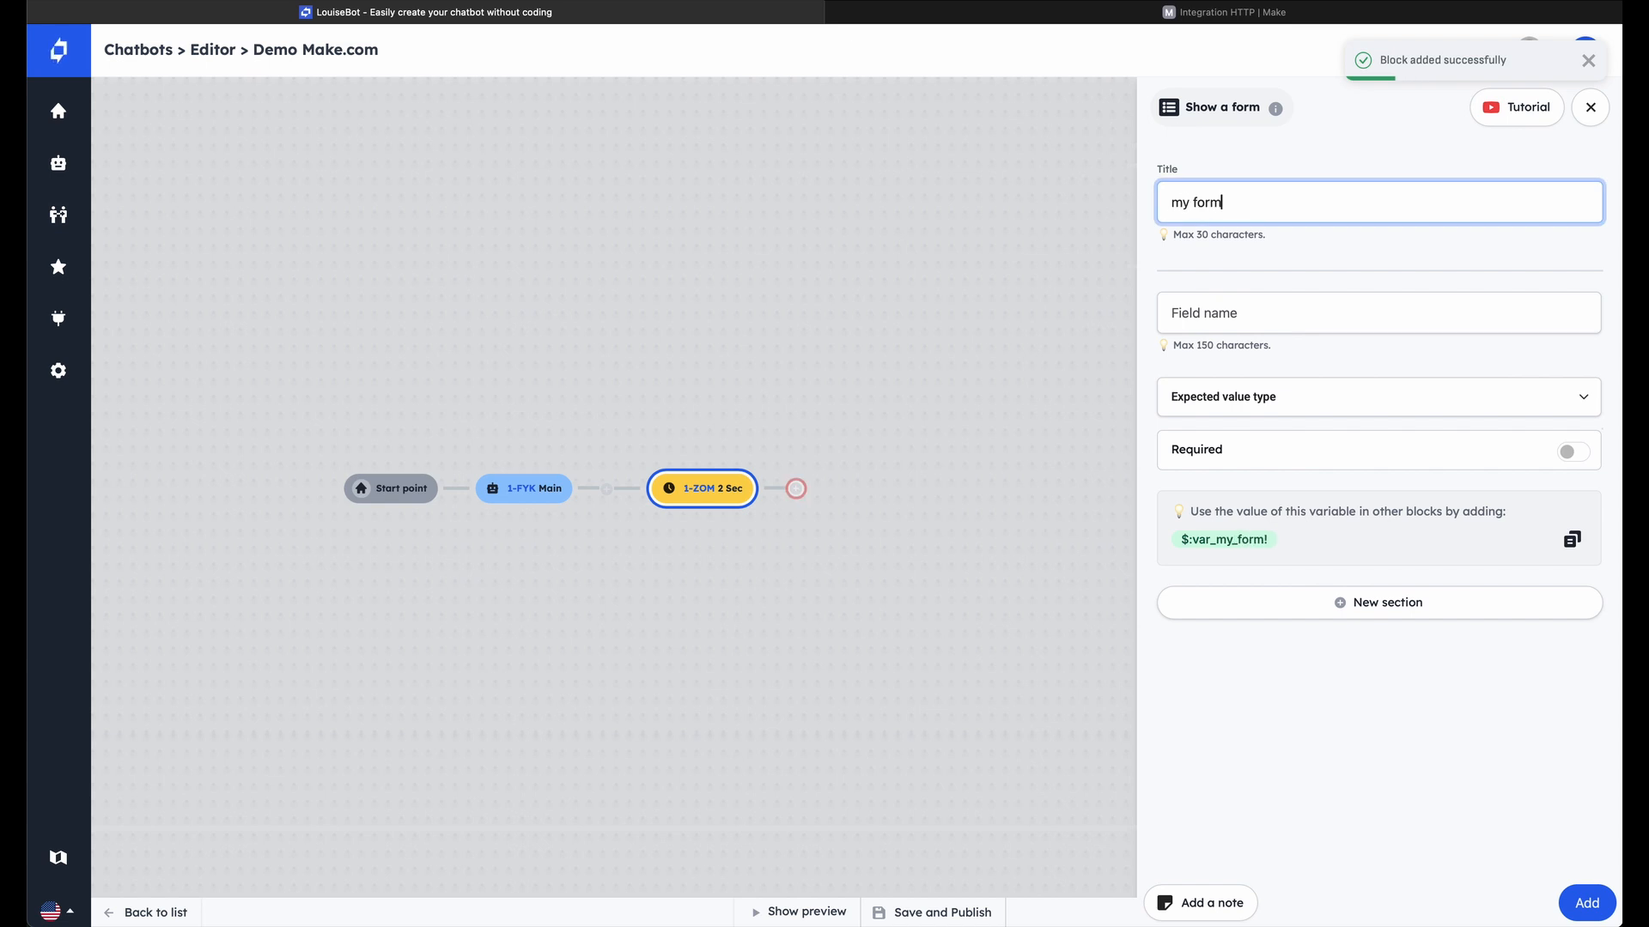
left_click(1287, 311)
type("First name")
left_click(1293, 408)
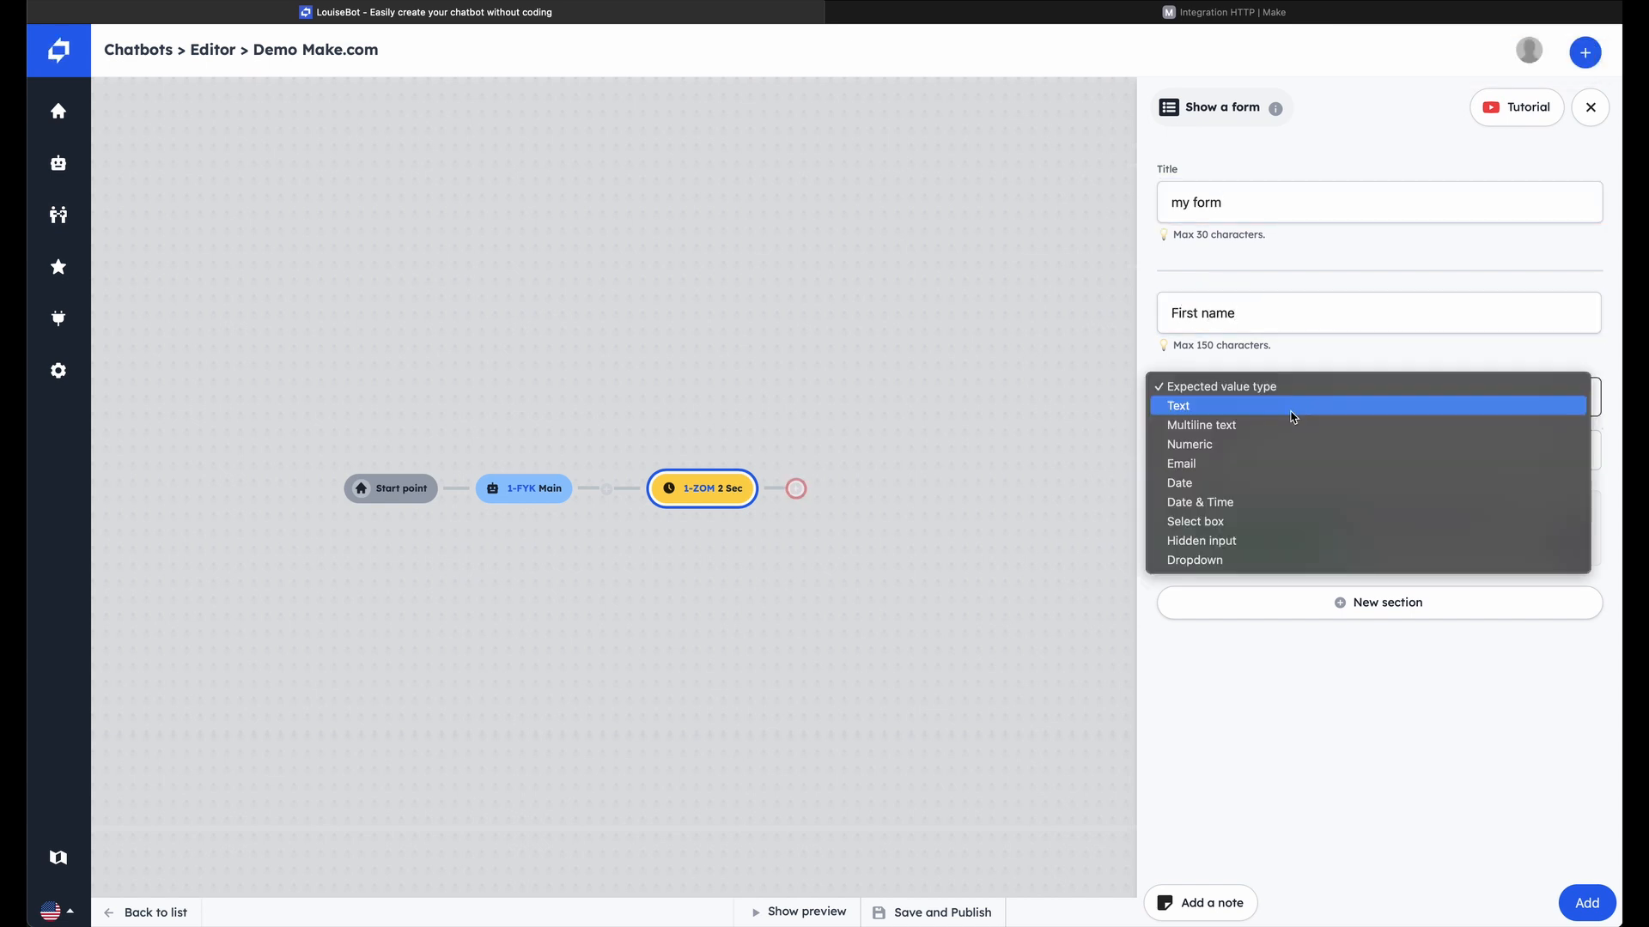
left_click(1293, 406)
Add a second form field named "Last name" with the value type Text
left_click(1380, 602)
type("Last name")
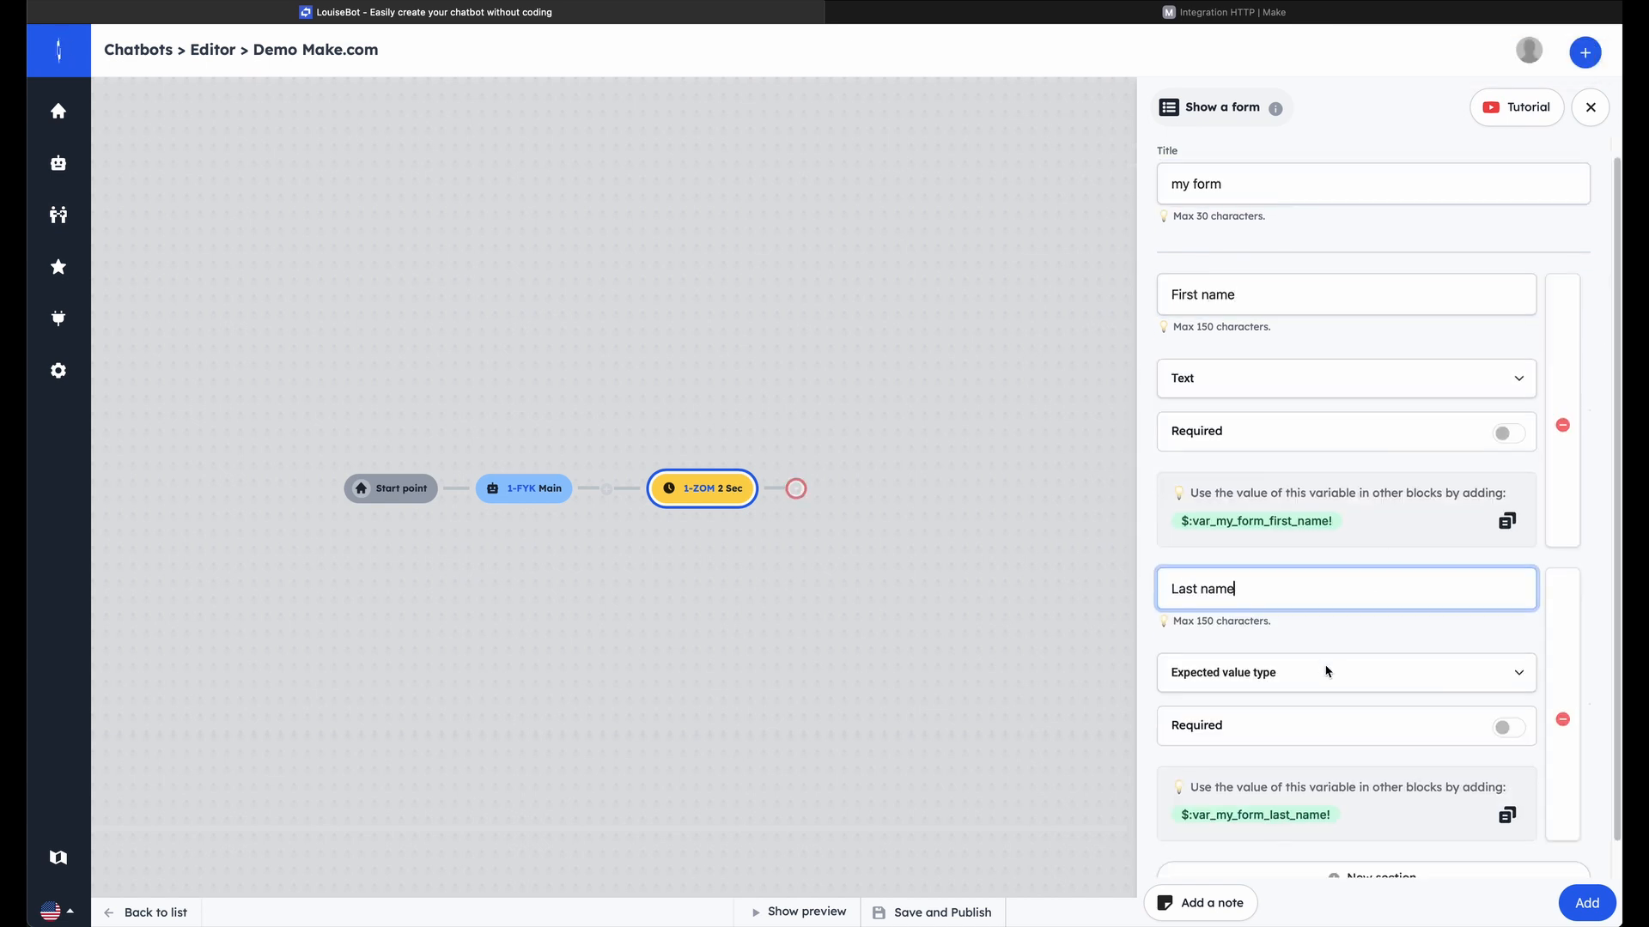
left_click(1327, 671)
left_click(1332, 681)
Add a required "Email" field of type Email to the form and add the form block to the flow
scroll(1340, 681, "down", 1)
left_click(1374, 838)
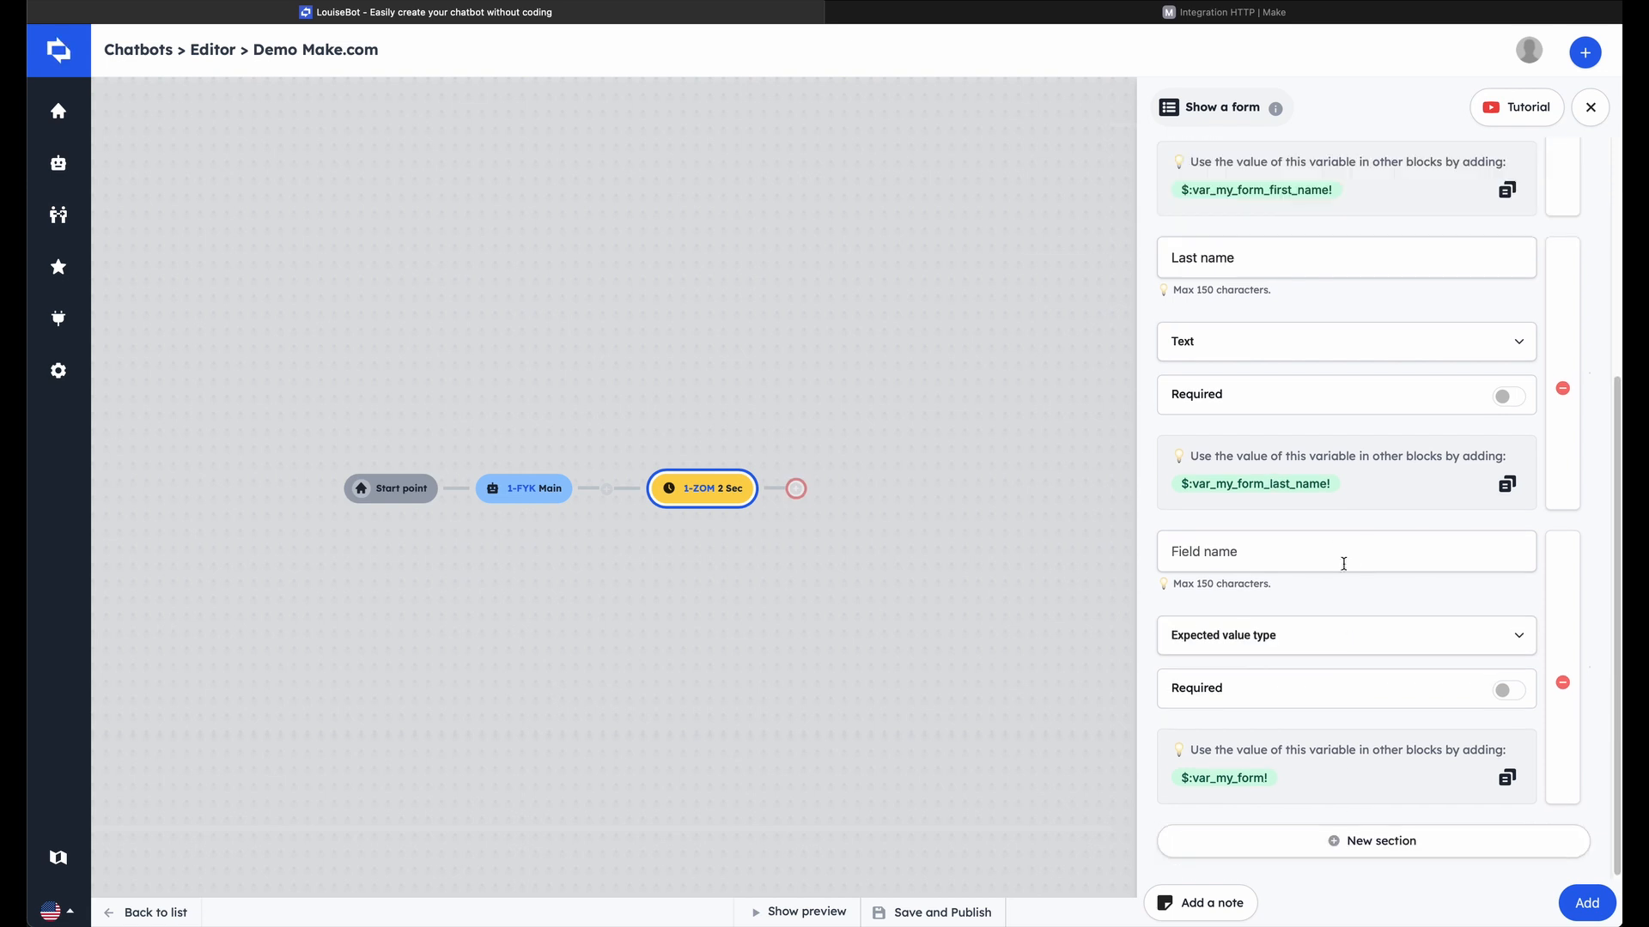
left_click(1344, 563)
type("Email")
left_click(1343, 635)
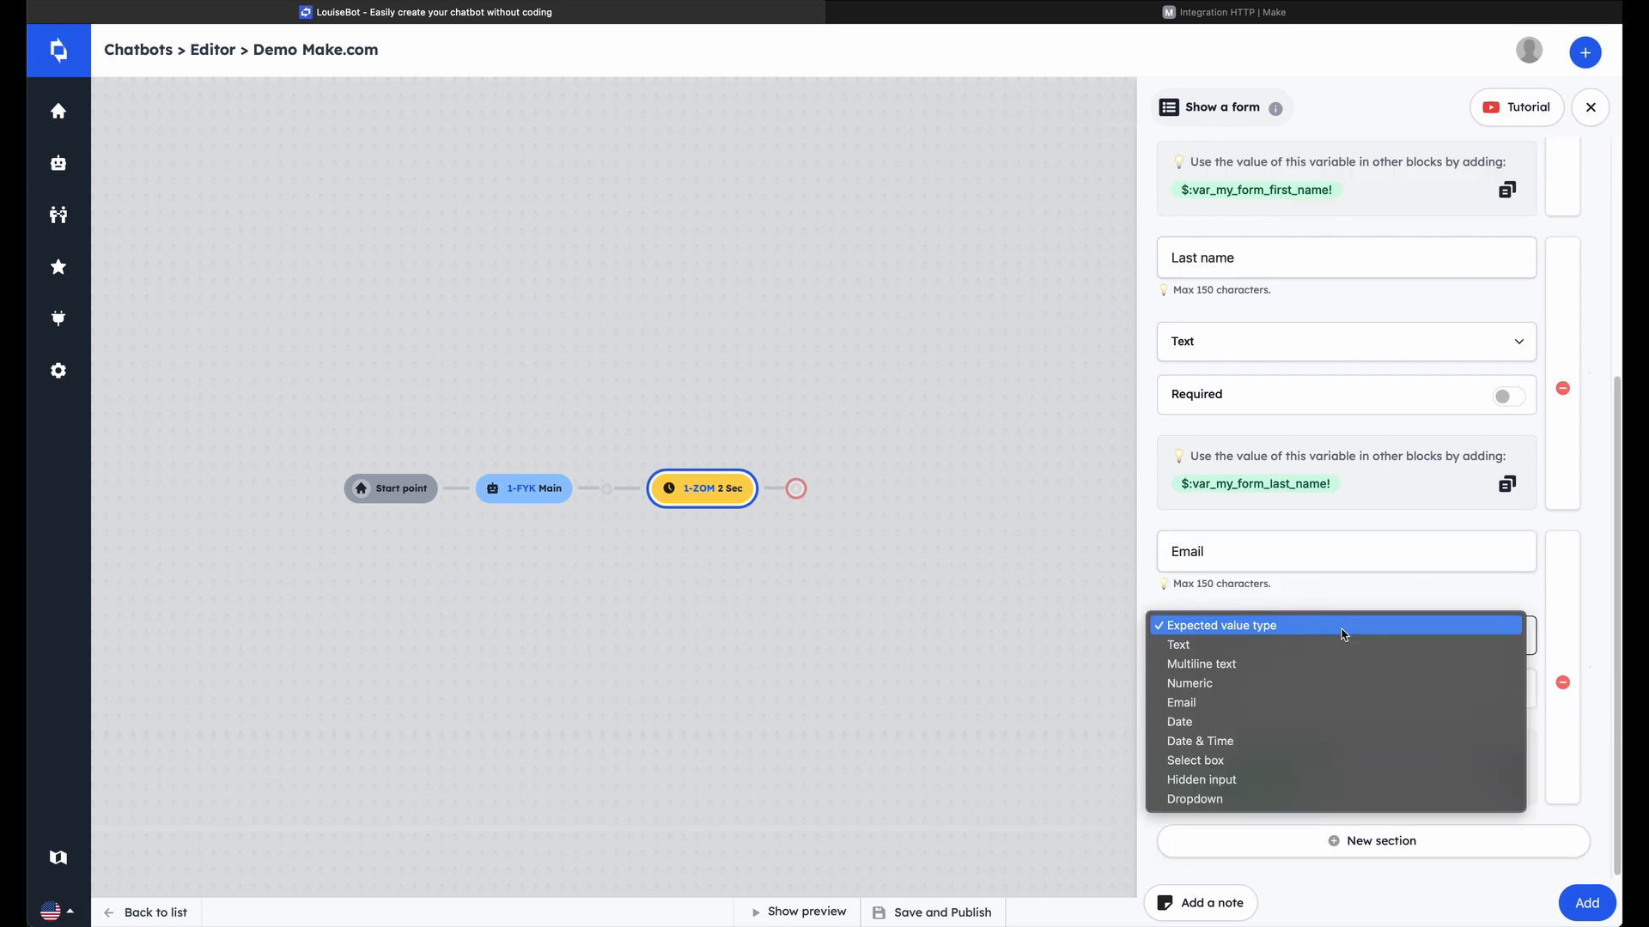
left_click(1340, 703)
left_click(1509, 689)
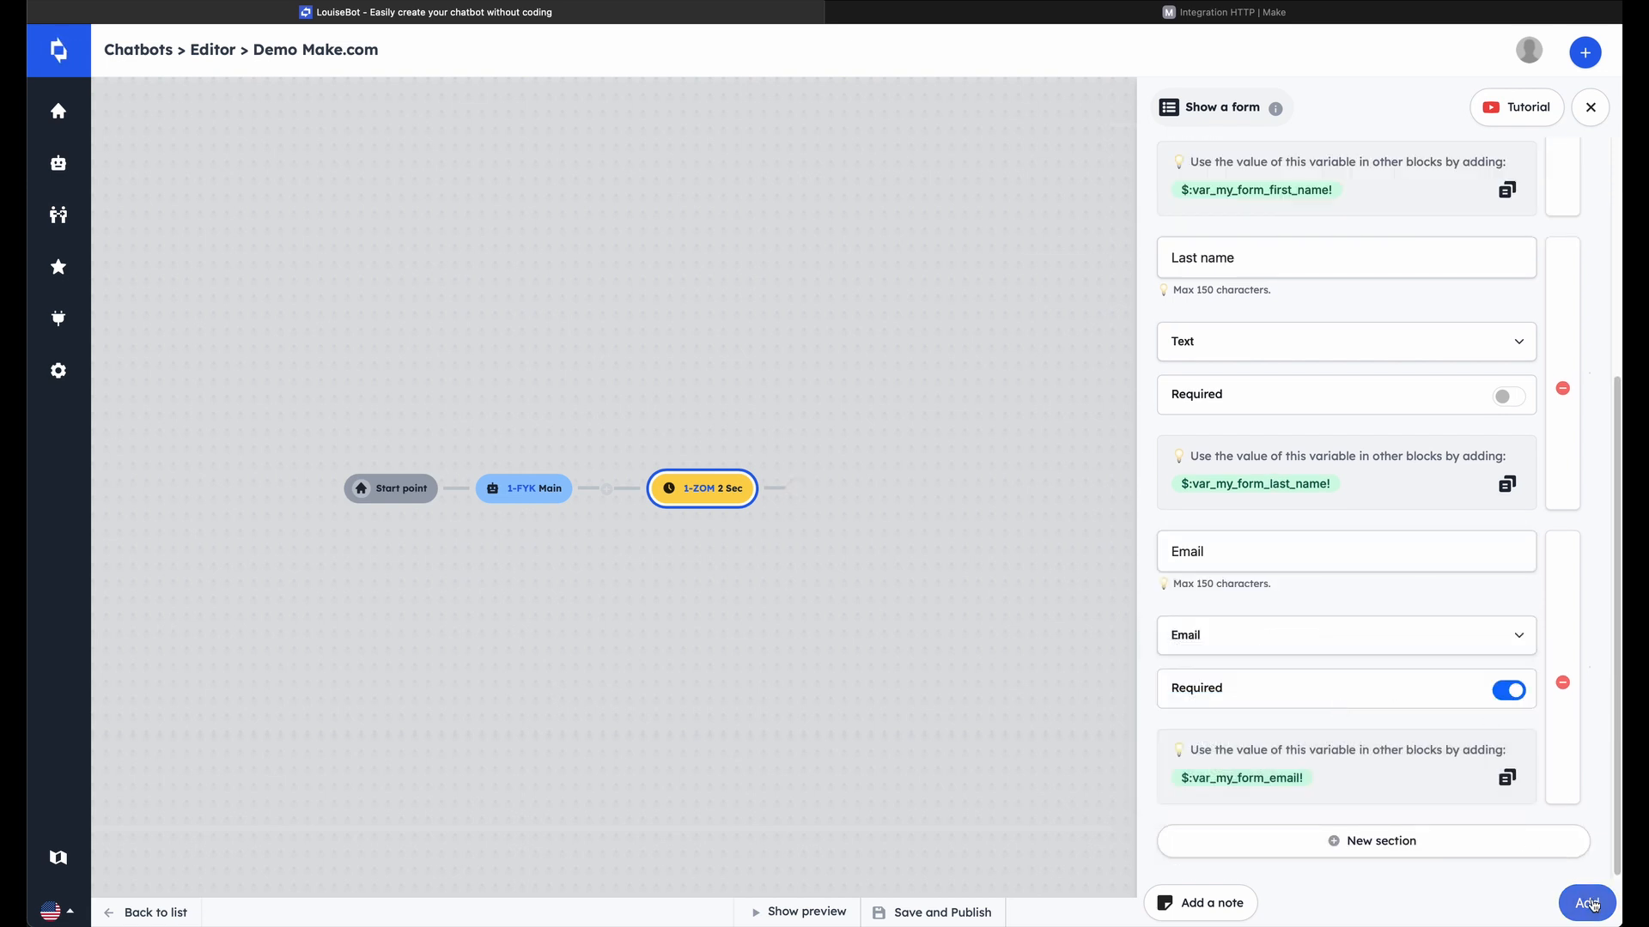
left_click(1588, 903)
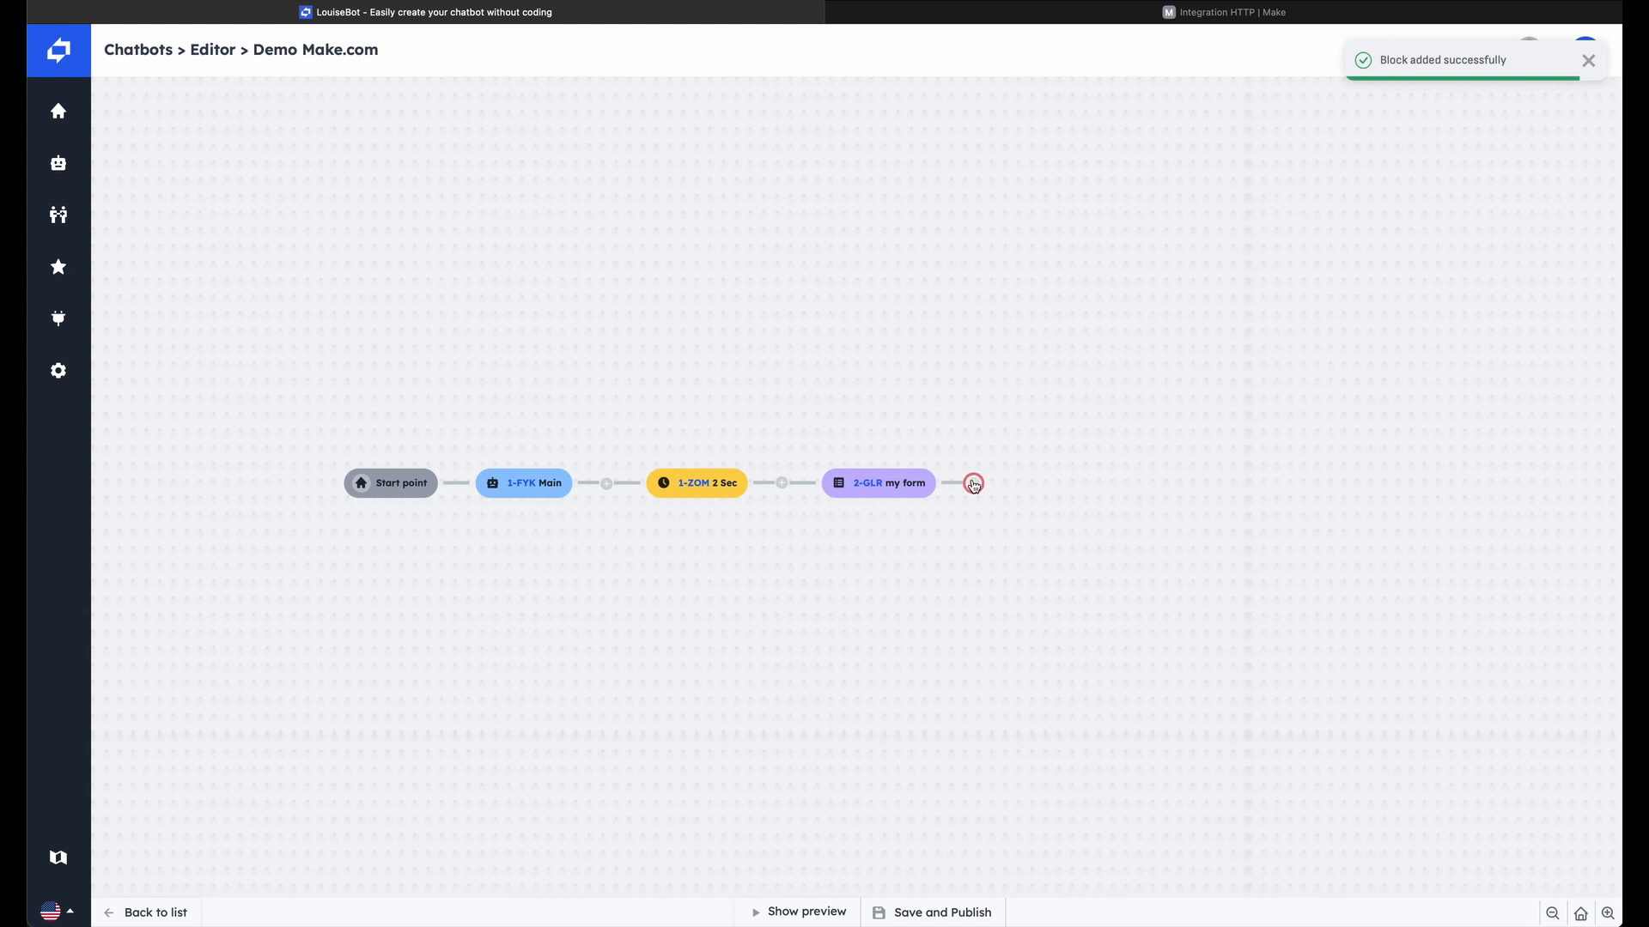
Add a text message block after the form with the title "Thanks" and the message "Thanks"
left_click(972, 485)
scroll(1262, 181, "up", 1)
left_click(1262, 172)
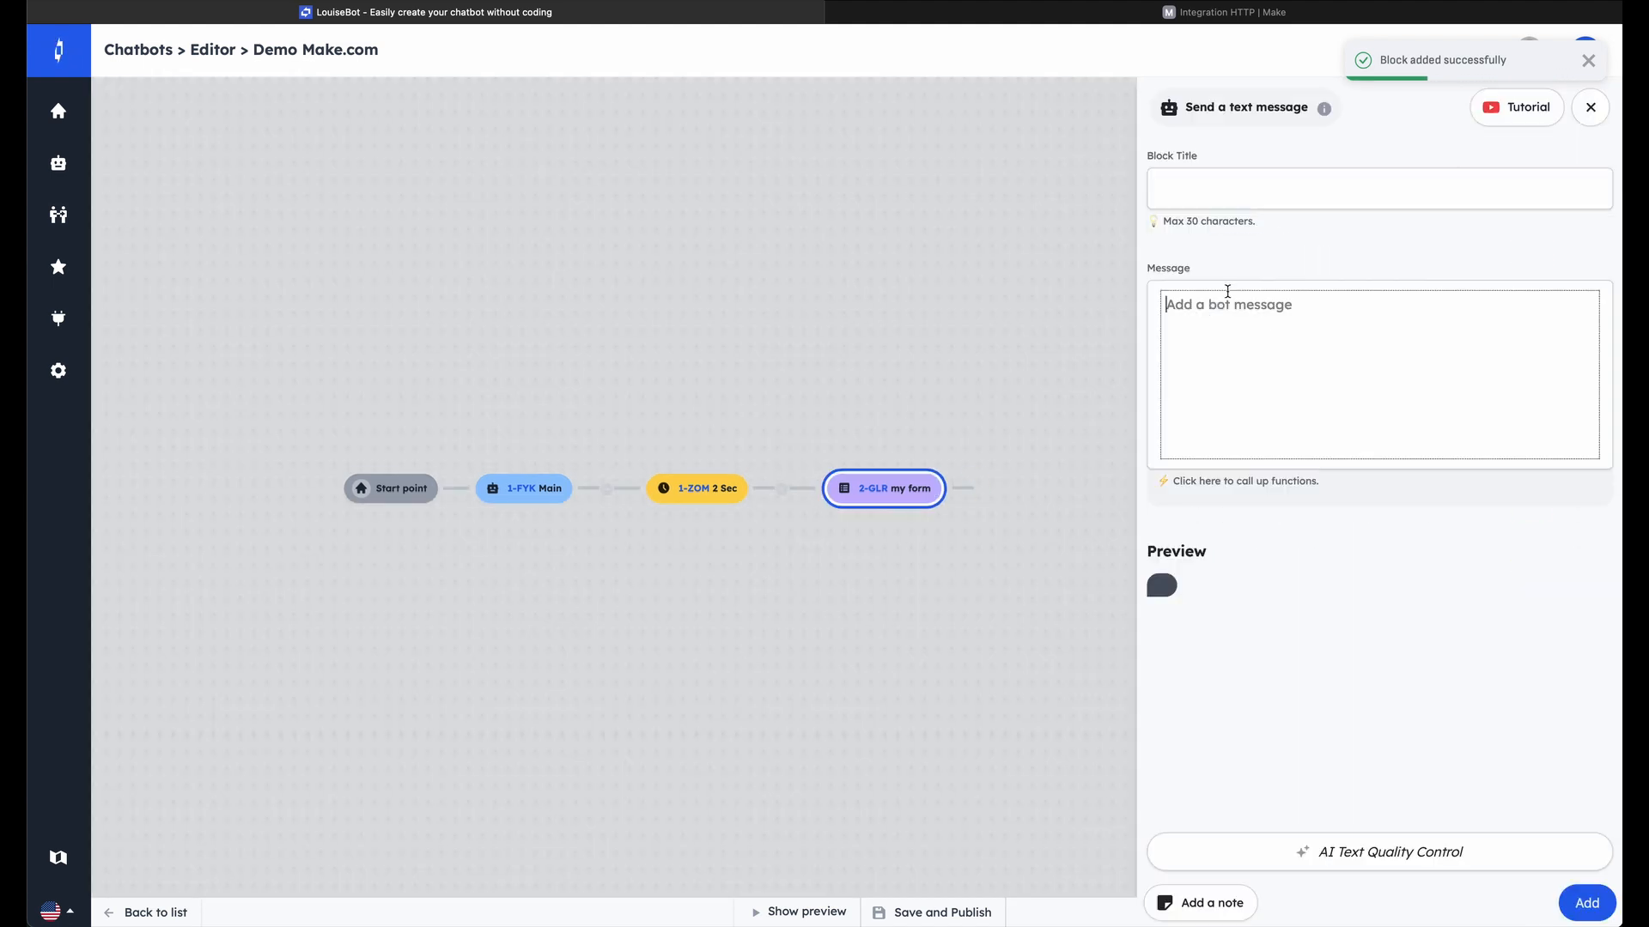
left_click(1244, 201)
type("Thanks")
key("Tab")
type("T")
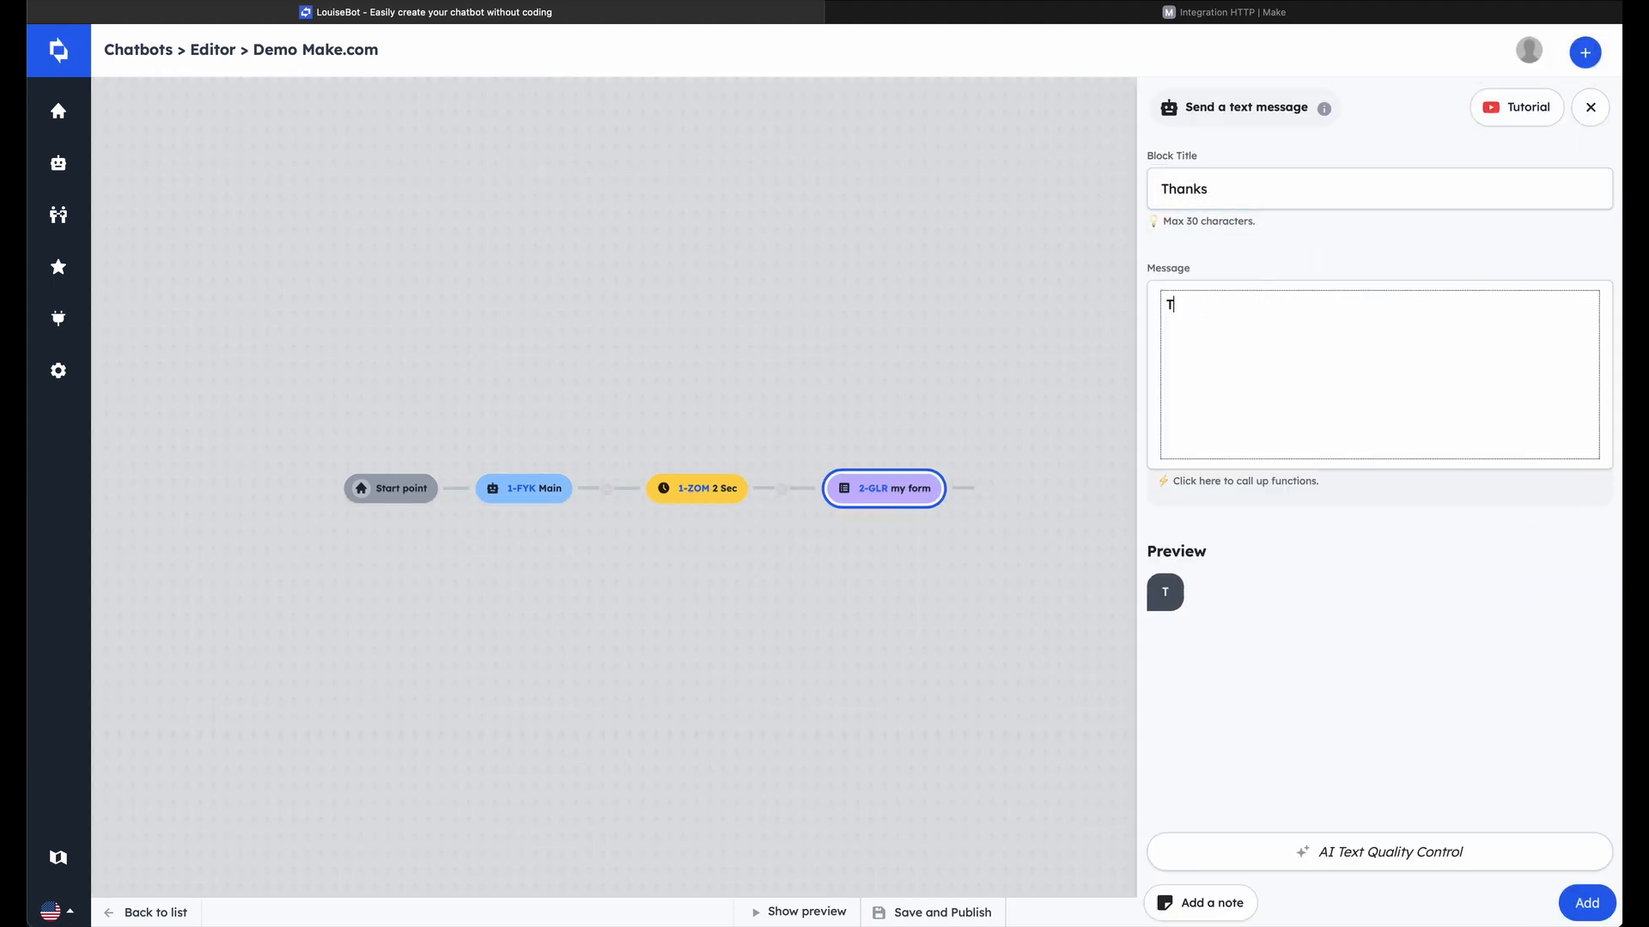
type("hanks")
left_click(1576, 900)
Switch to the Make scenario, redetermine the custom webhook's data structure, and copy the webhook address
key("ctrl+Tab")
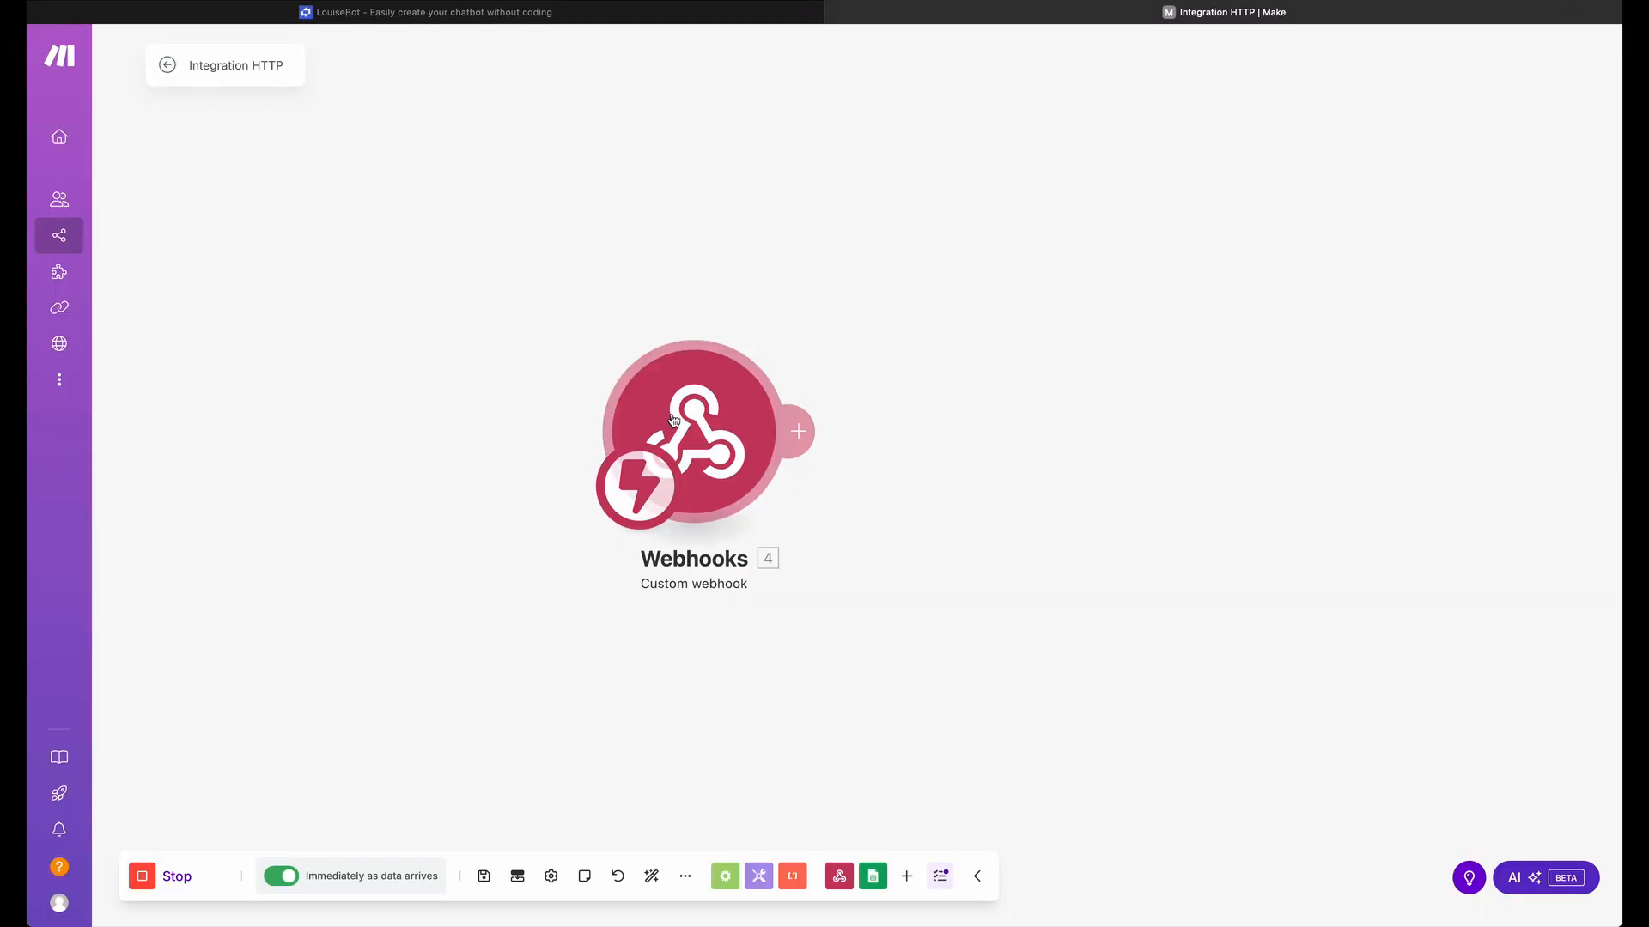
left_click(706, 406)
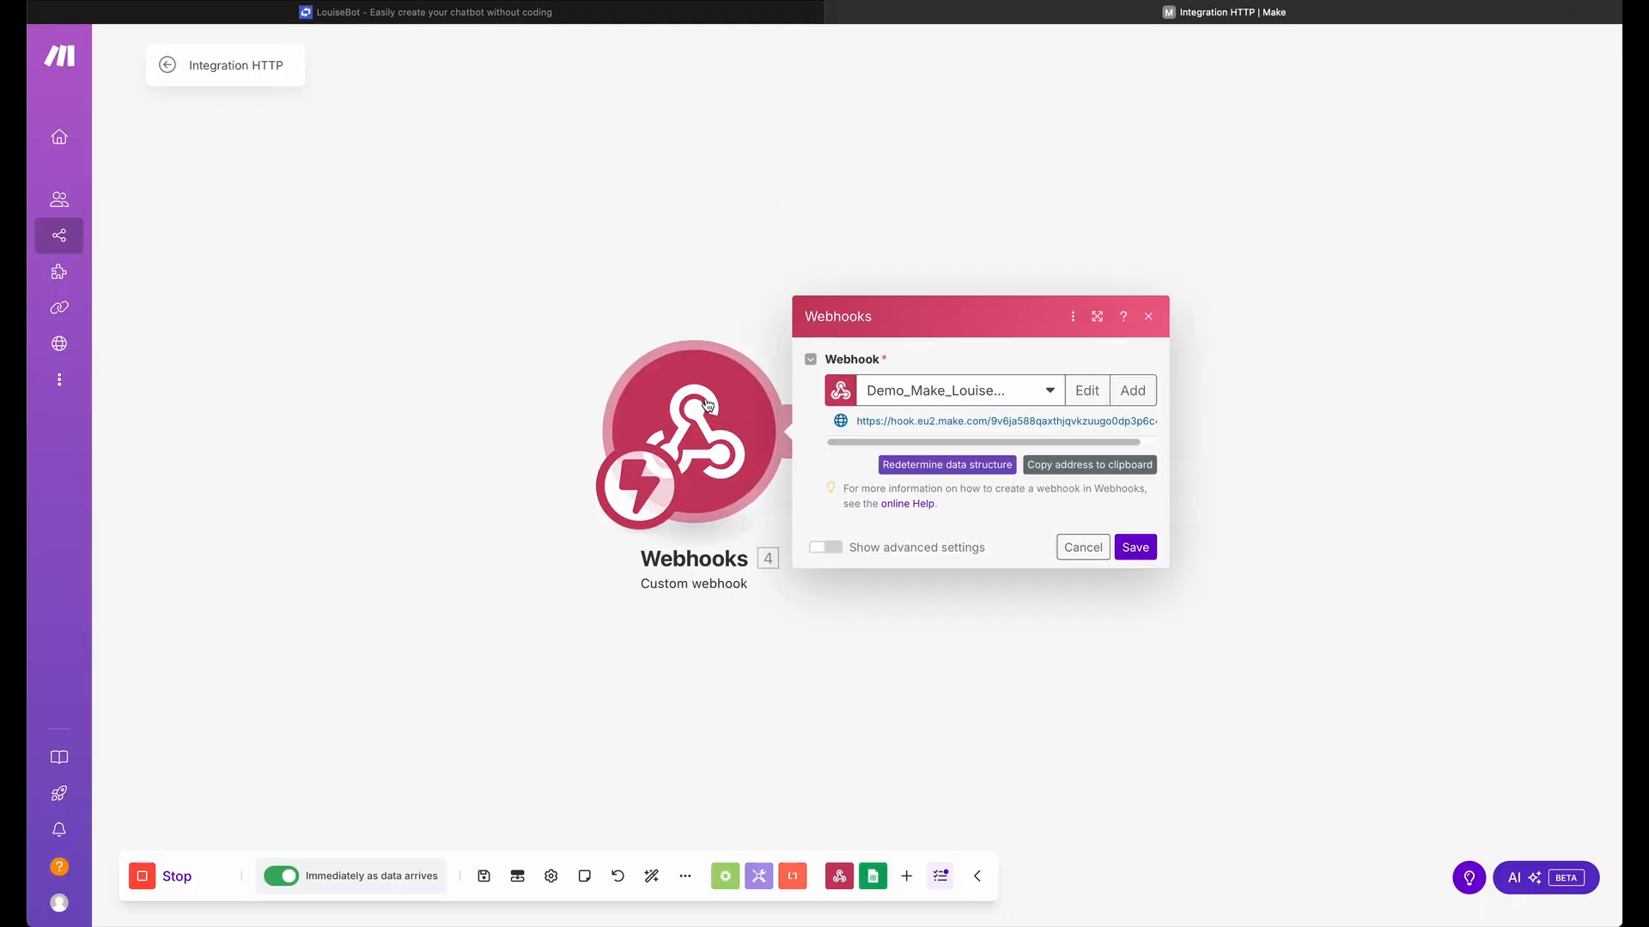
left_click(904, 465)
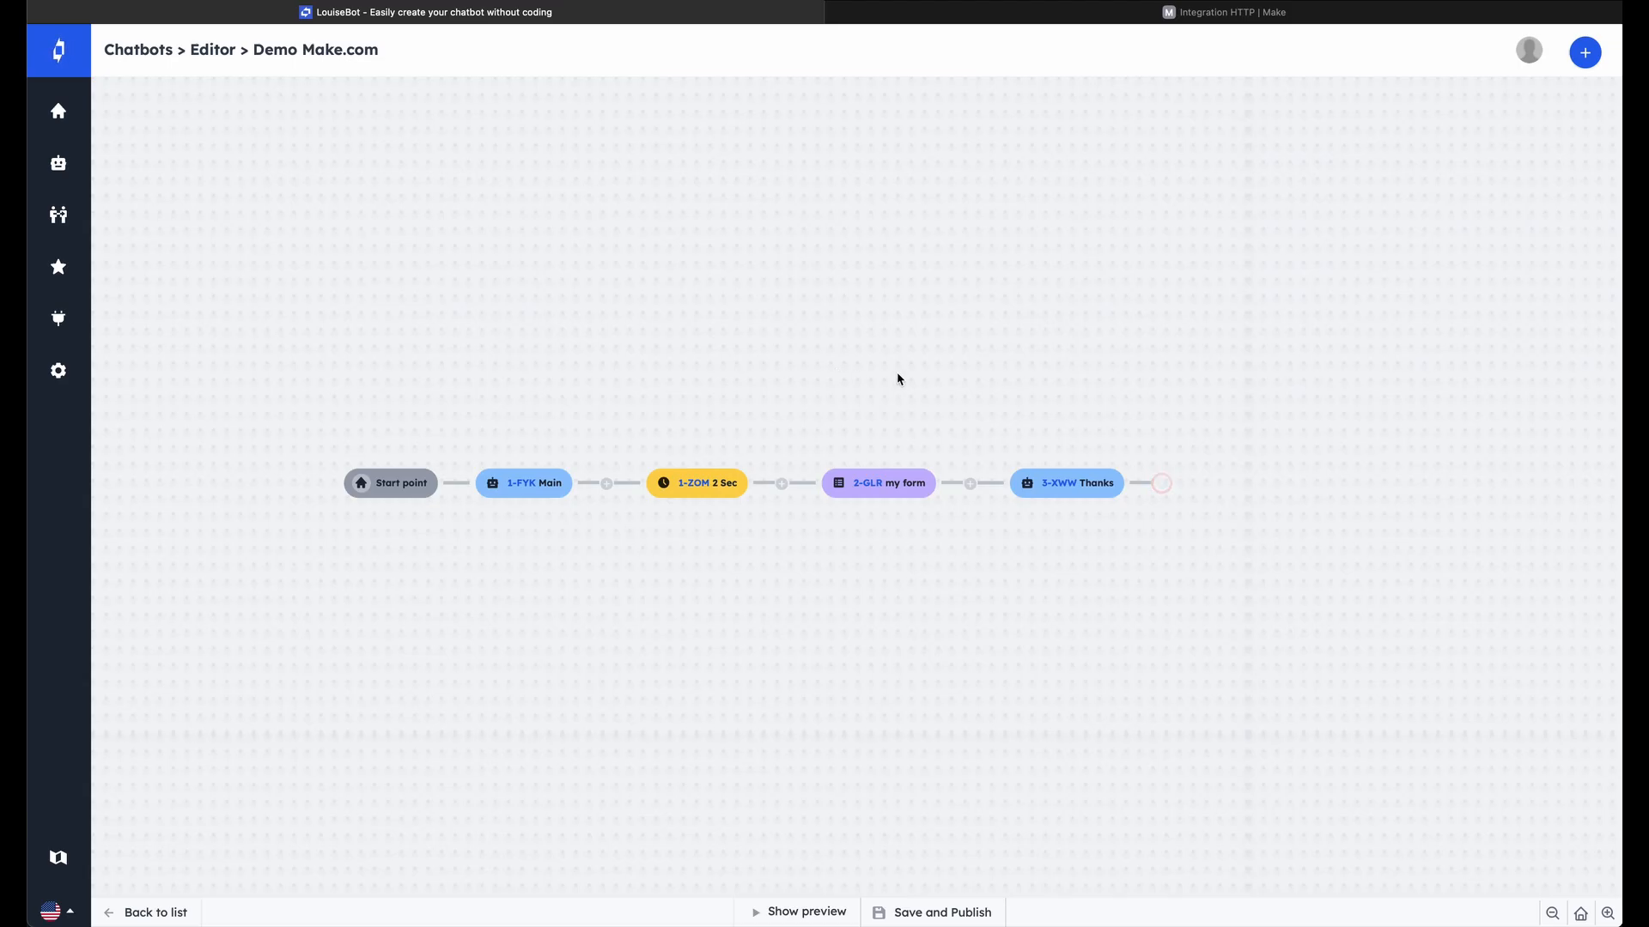
Start a Make.com webhook block after Thanks, titled "Add a row in Google Sheets", with the copied webhook URL and the Add a Row in Google Sheets template
left_click(1168, 486)
scroll(1304, 479, "down", 7)
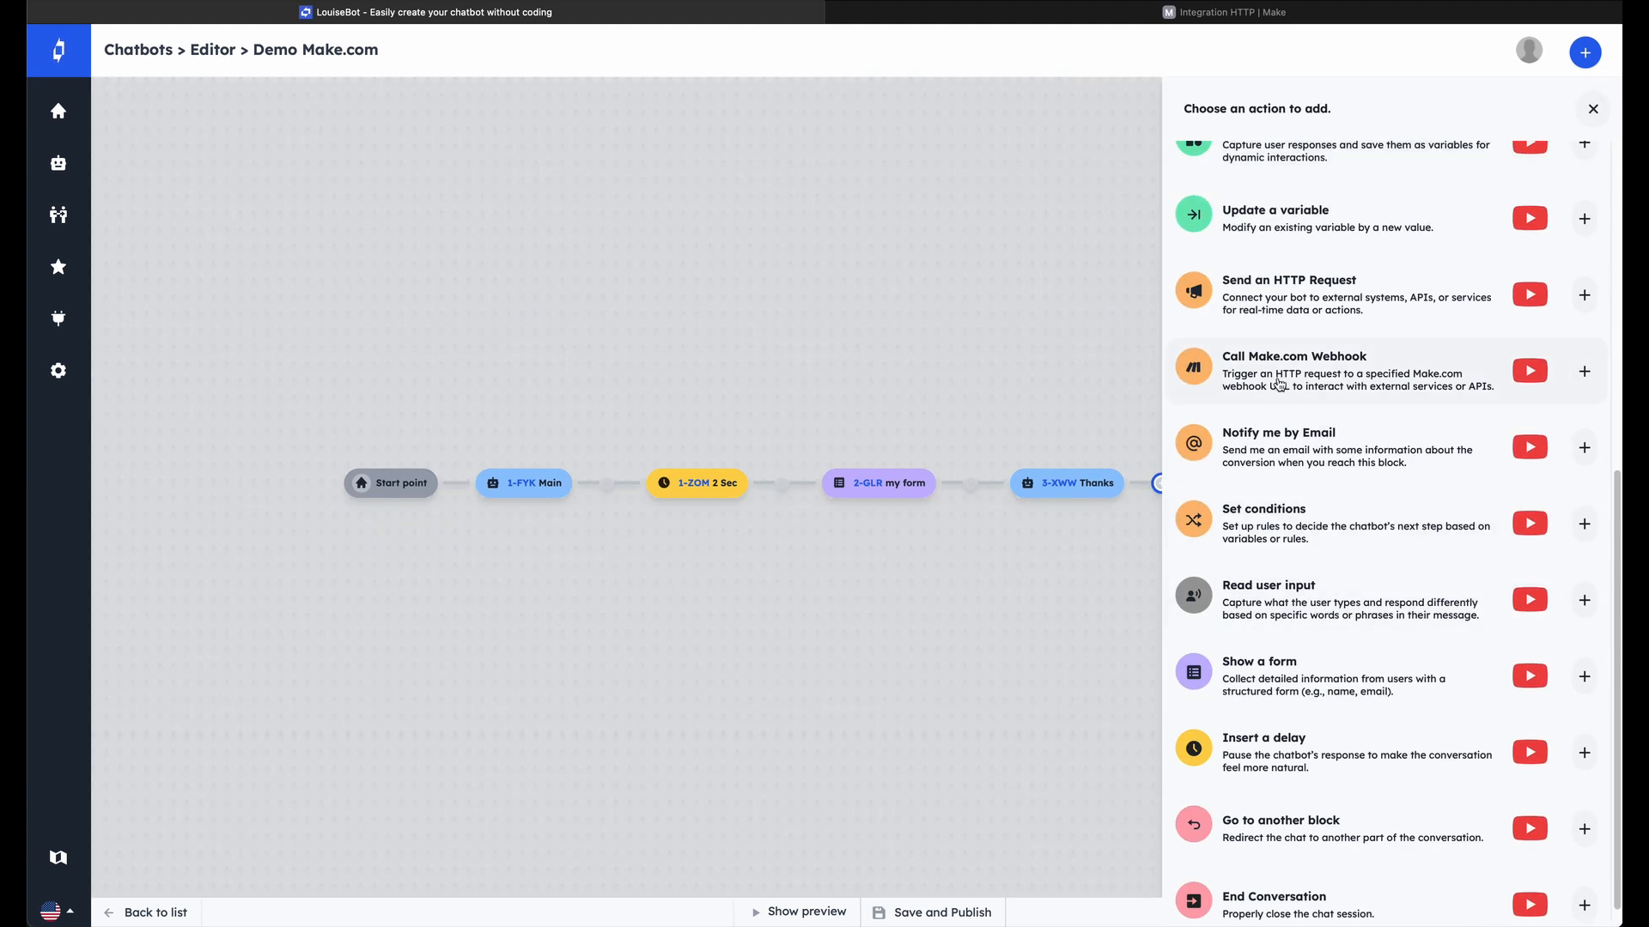
left_click(1342, 357)
left_click(1229, 210)
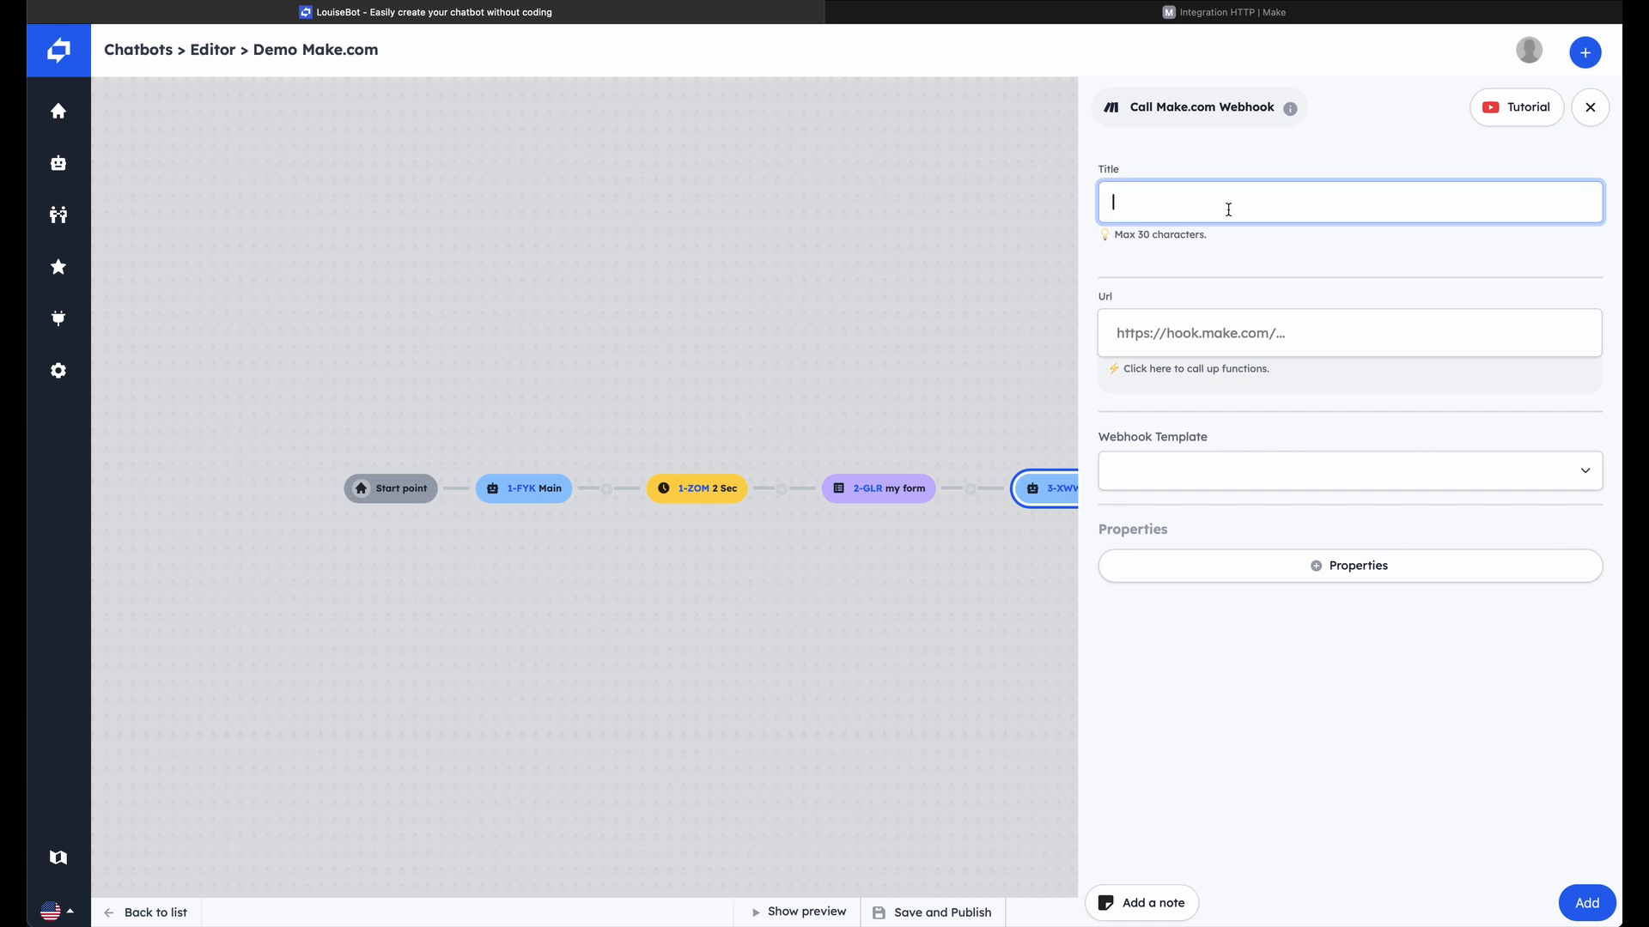
type("Add a row in Google Sheets")
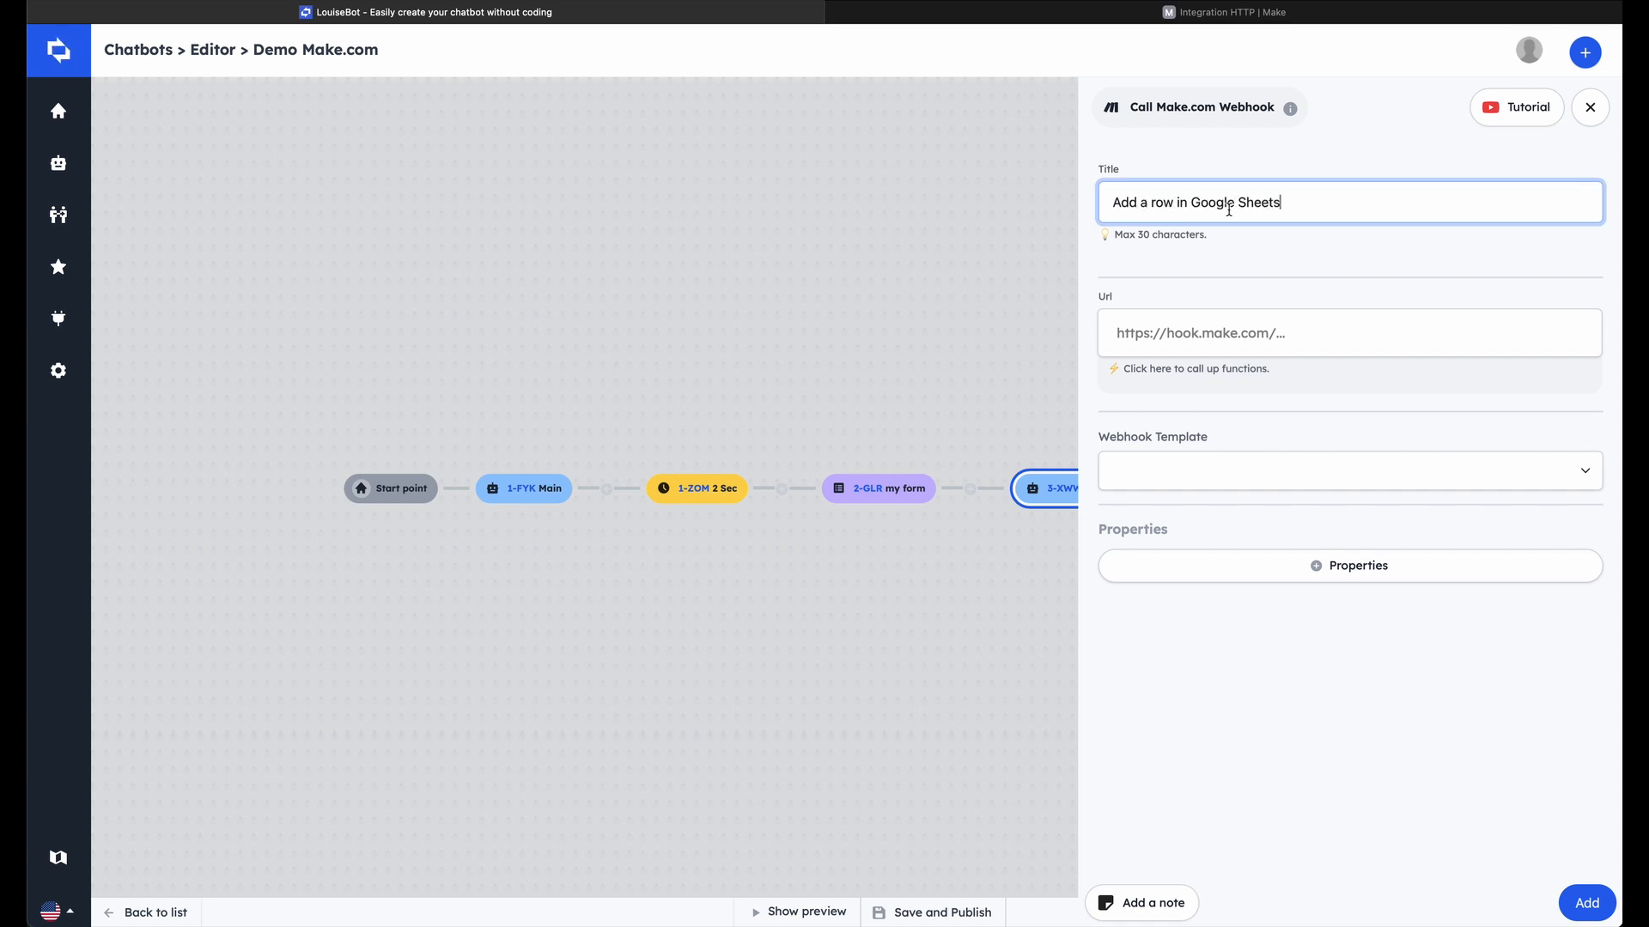
left_click(1243, 327)
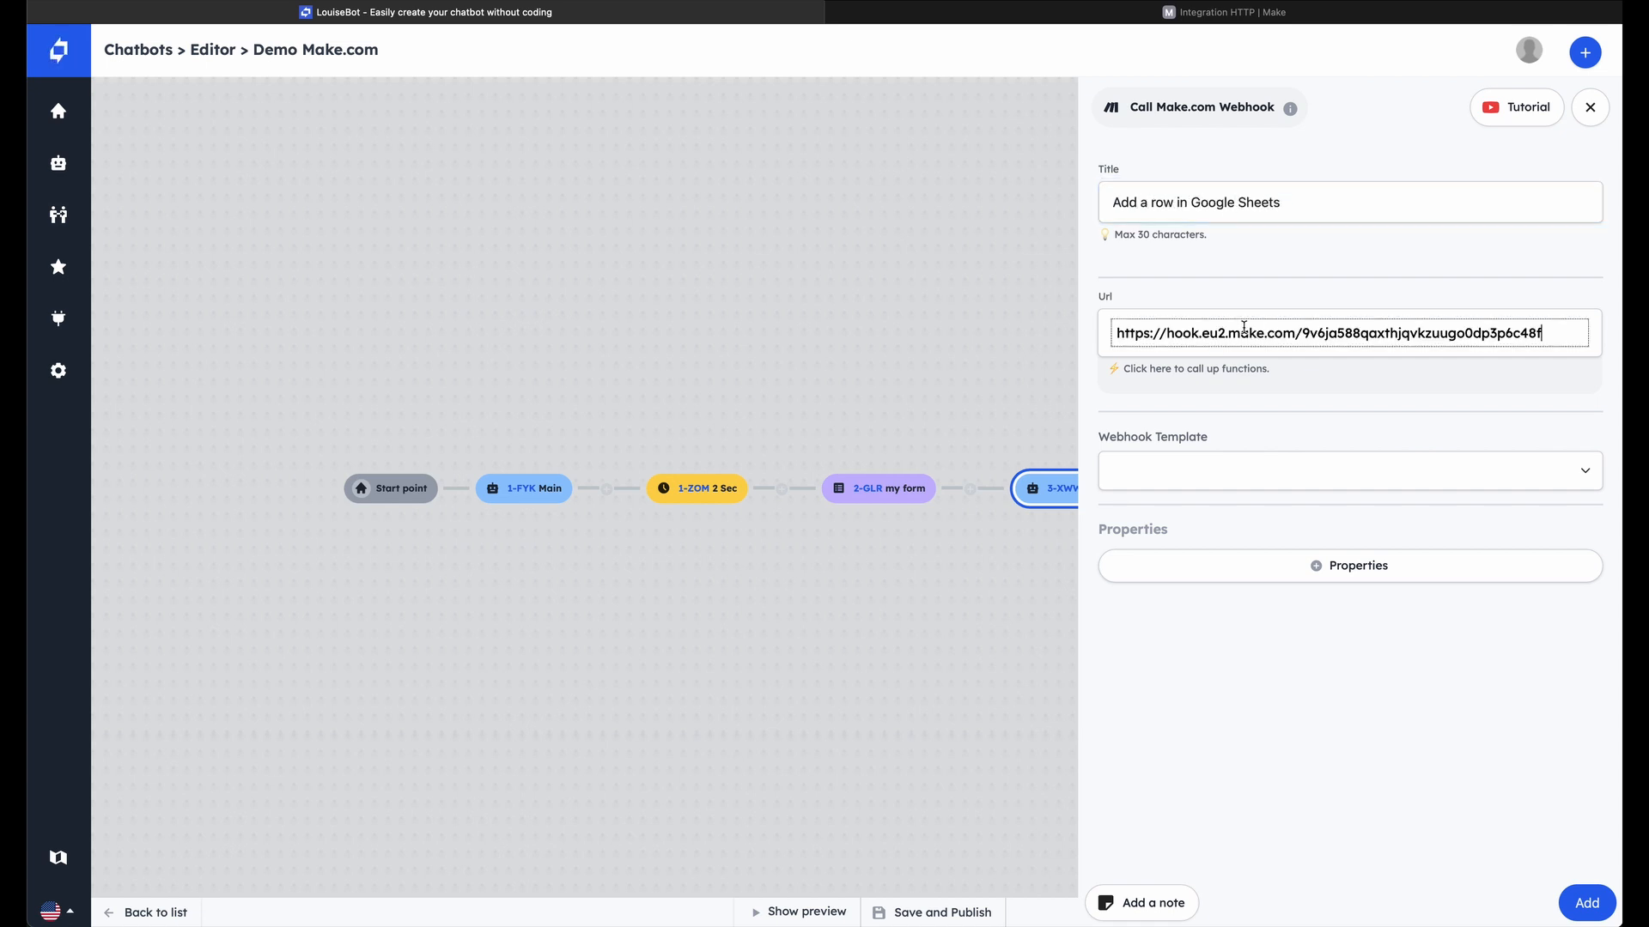
left_click(1289, 469)
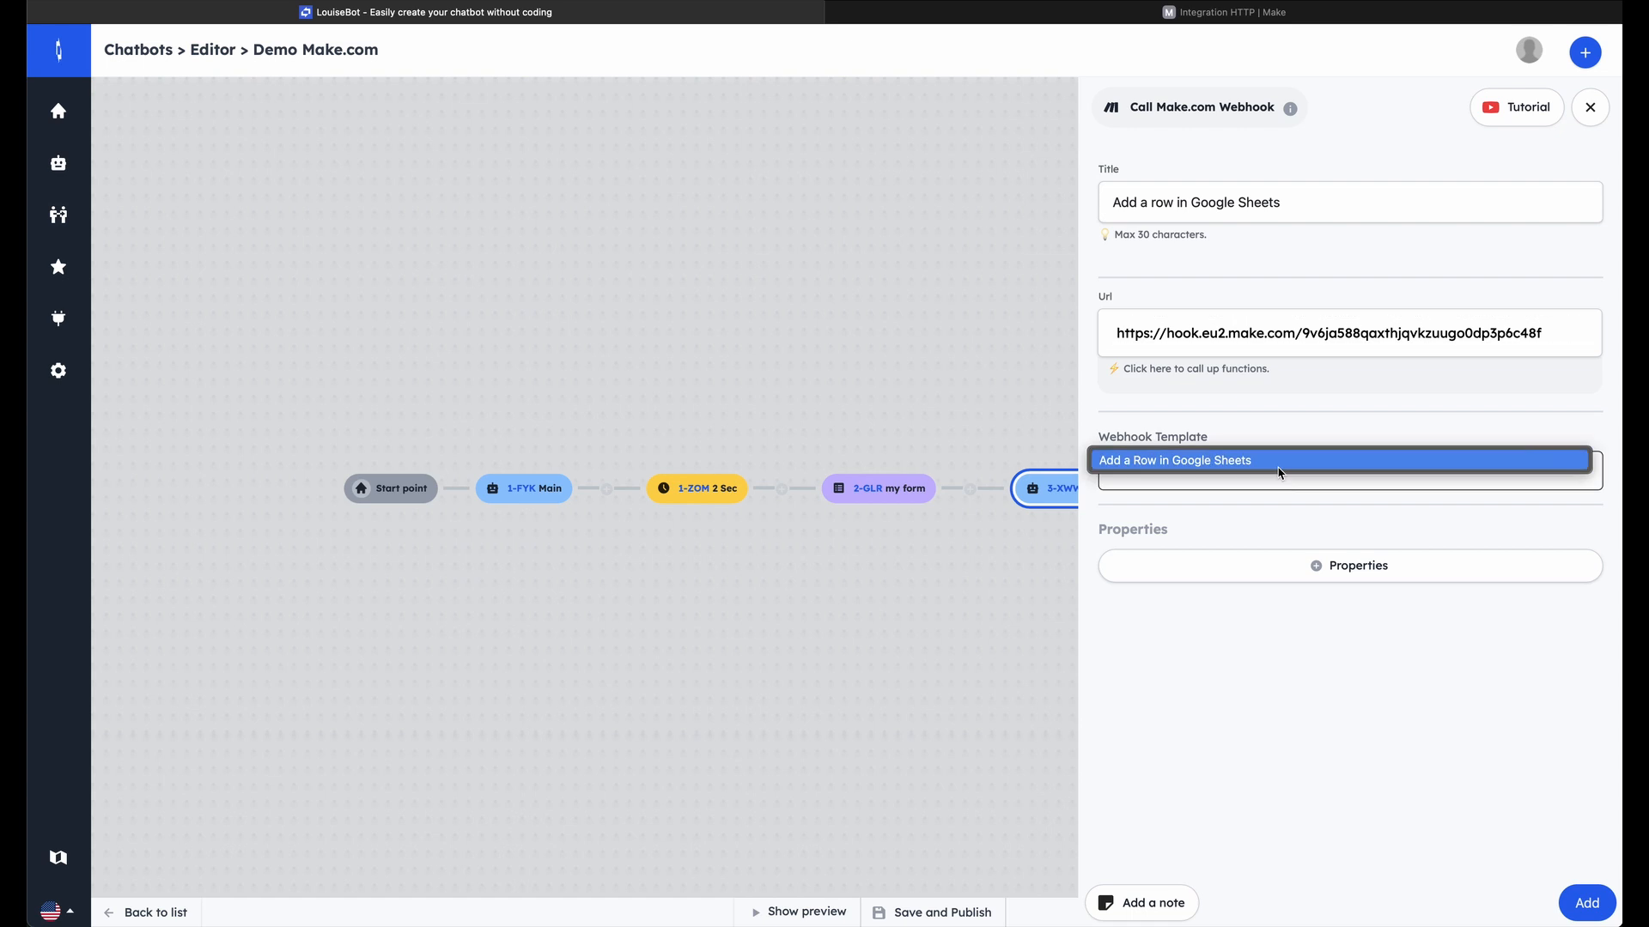
left_click(1278, 463)
Add a webhook property with the key "first name" and the form's first name variable as its value
left_click(1380, 560)
left_click(1374, 603)
type("fi")
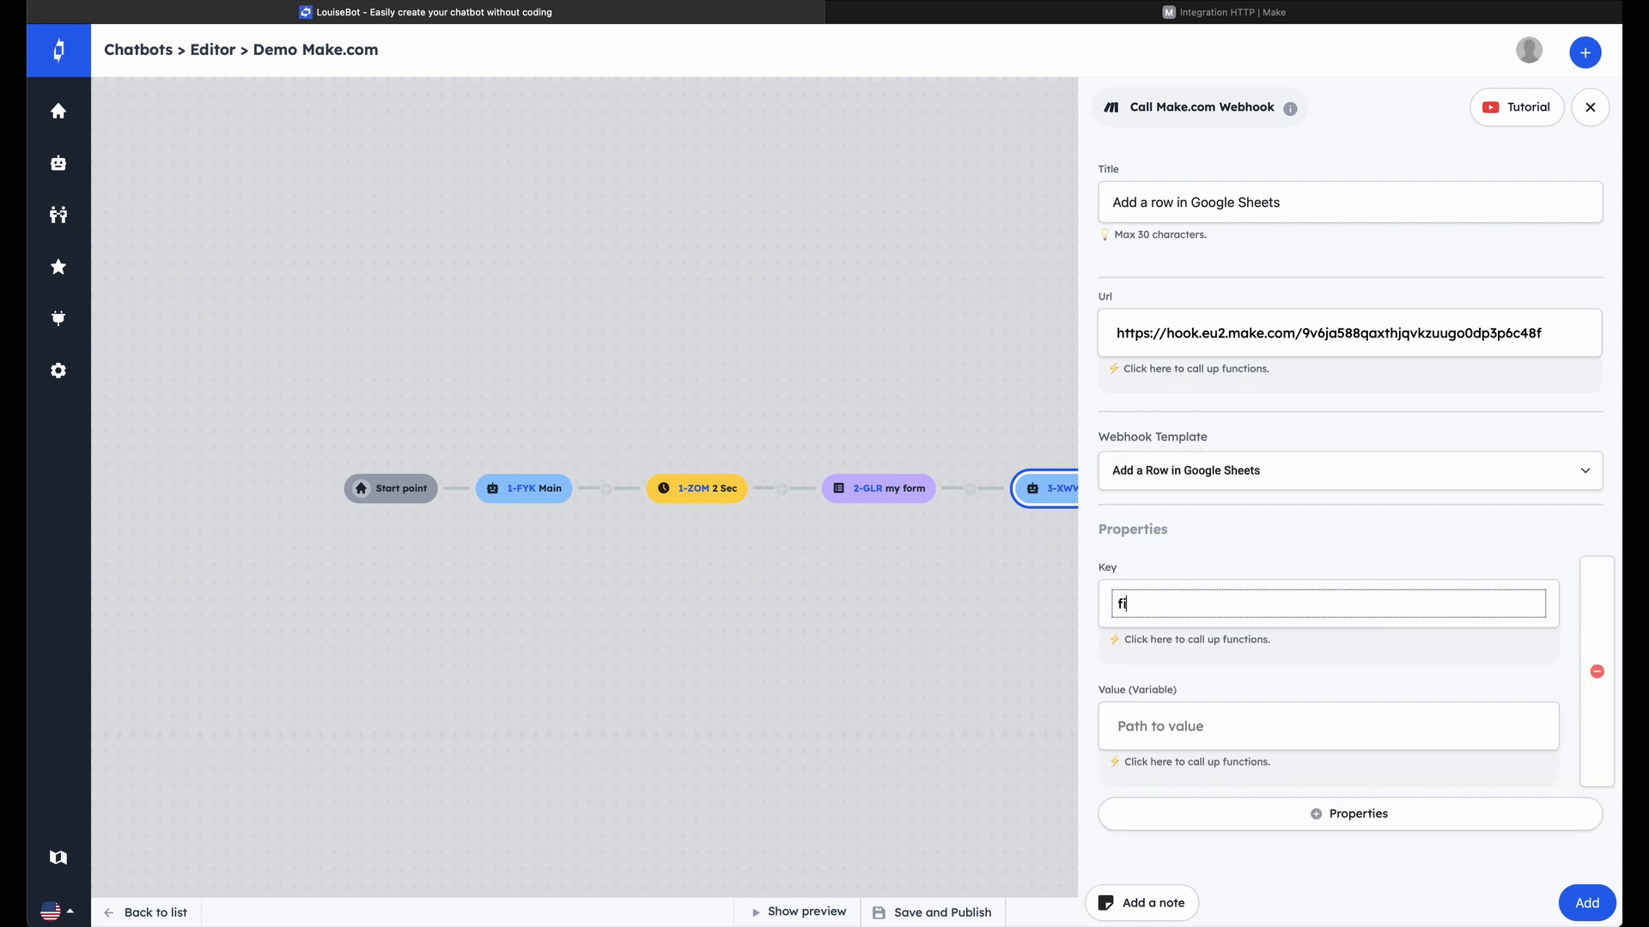
type("rst  name")
left_click(1153, 603)
key("BackSpace")
left_click(1288, 721)
left_click(1280, 769)
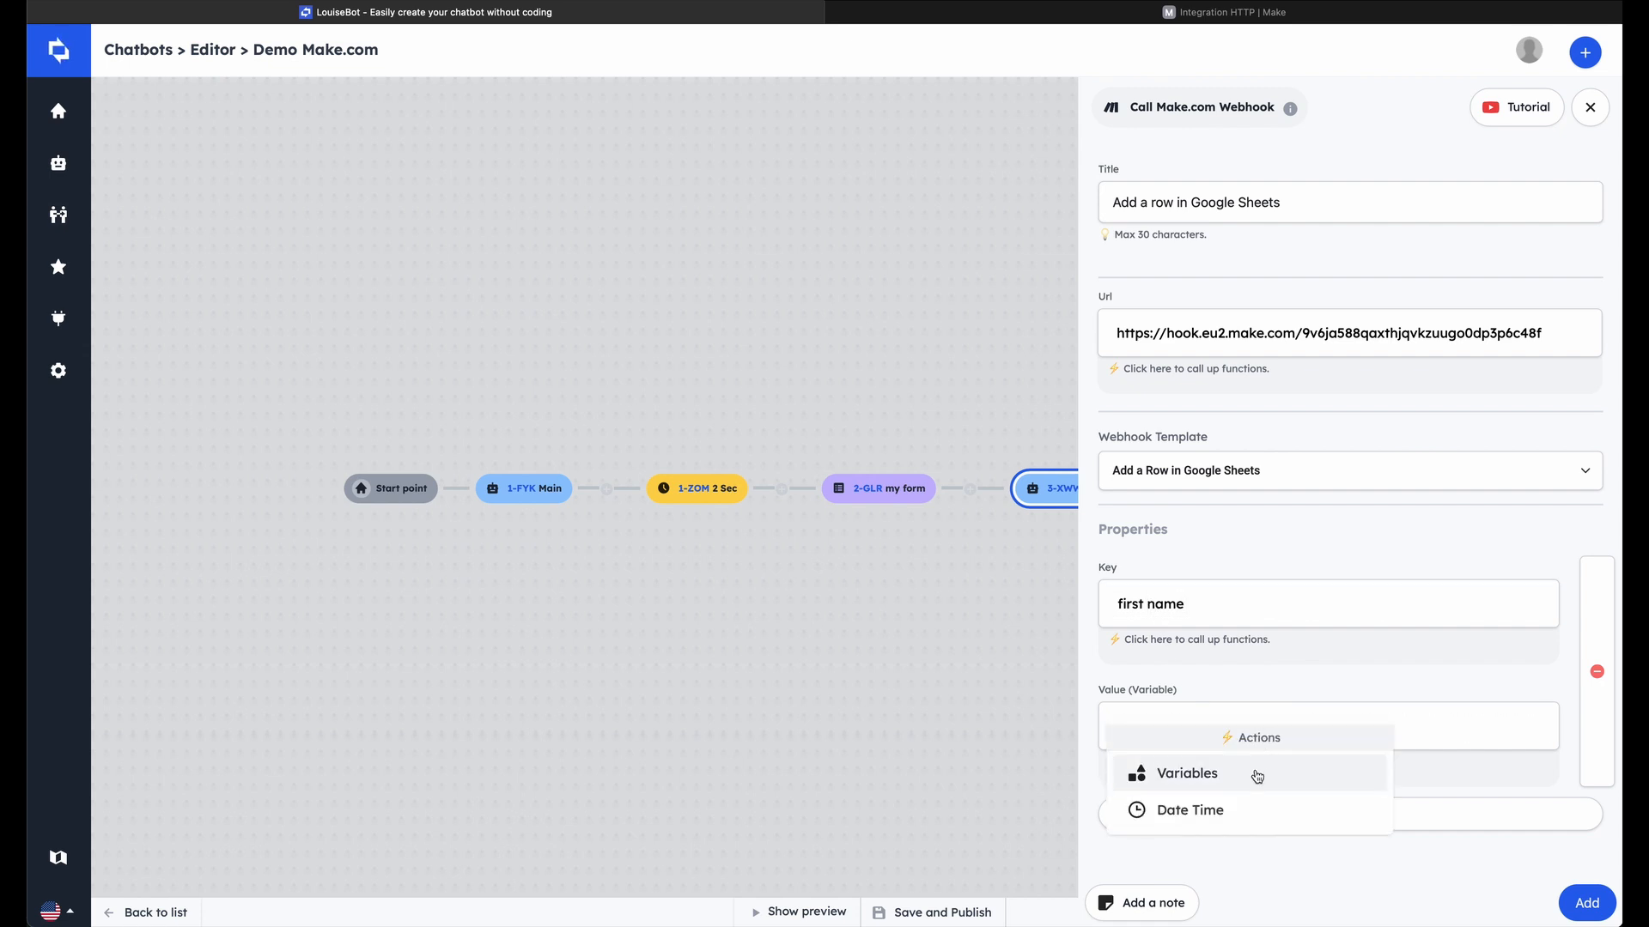
left_click(1257, 776)
left_click(1286, 776)
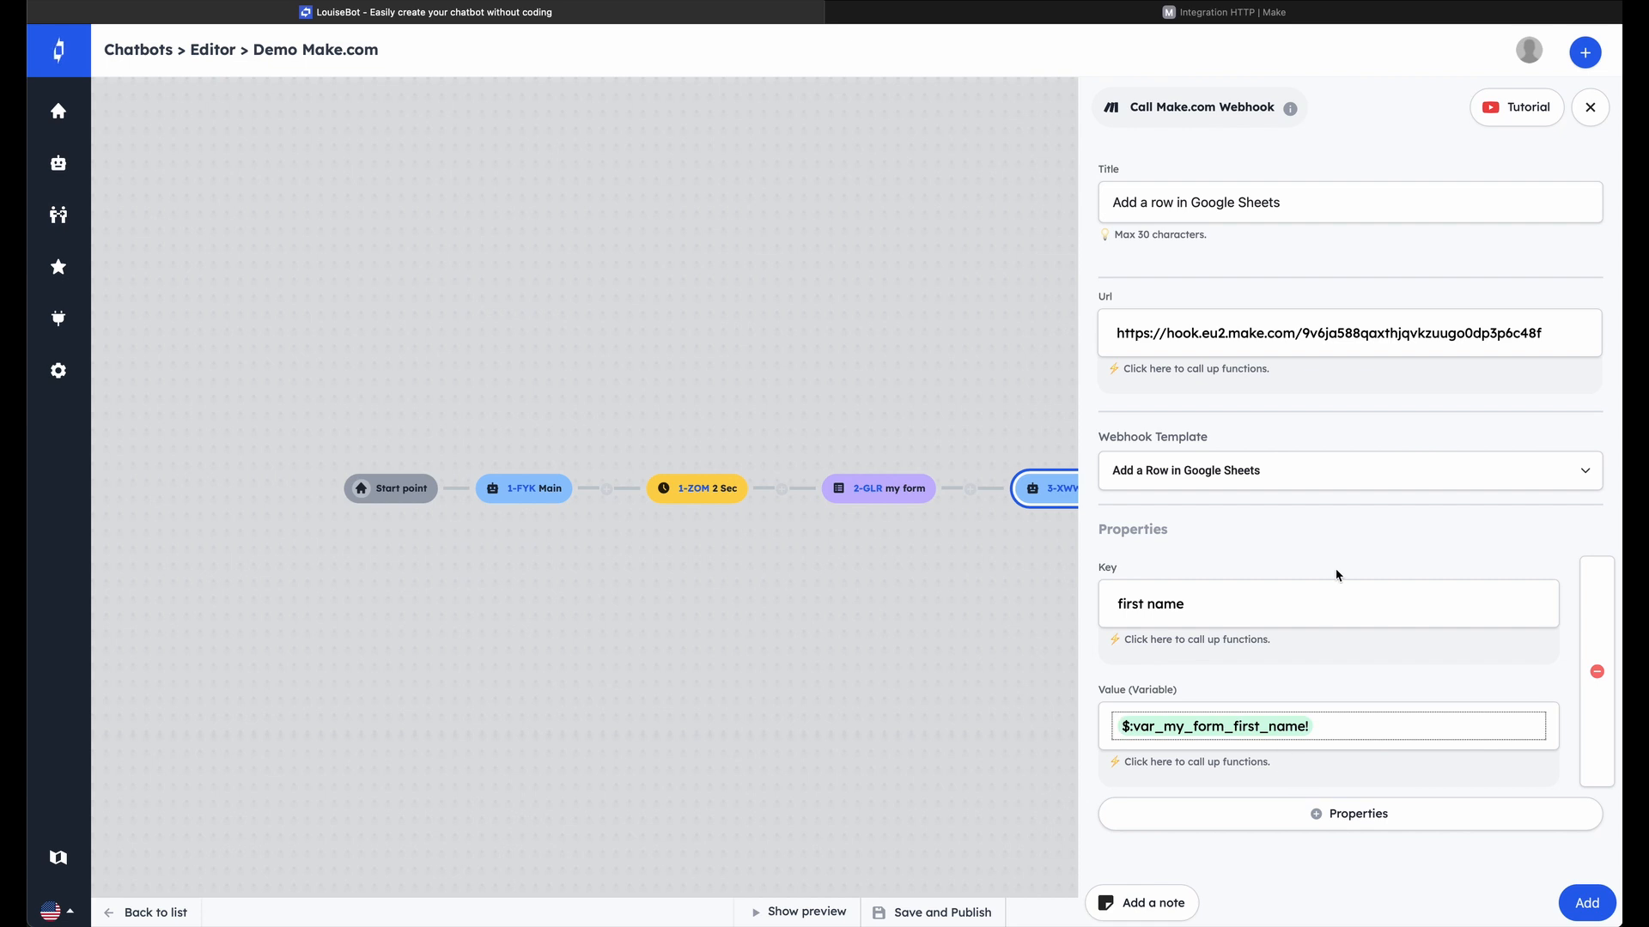
Add a second webhook property with the key "last name" and the form's last name variable as its value
left_click(1419, 816)
left_click(1306, 633)
type("last name")
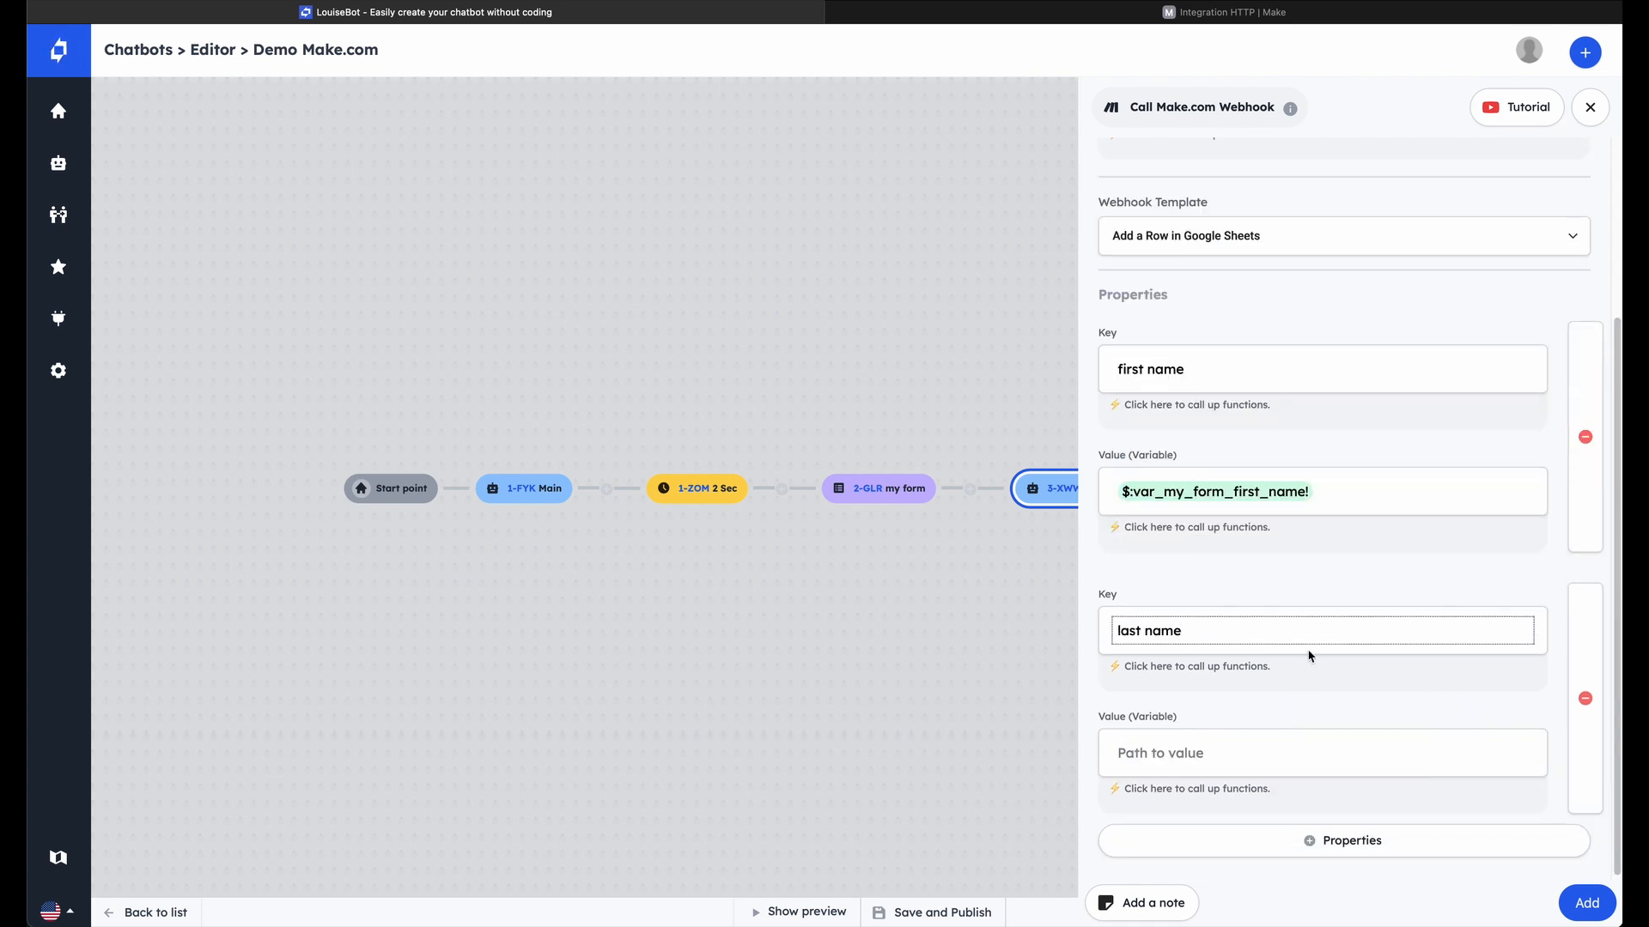
left_click(1288, 752)
left_click(1277, 789)
left_click(1244, 762)
left_click(1227, 836)
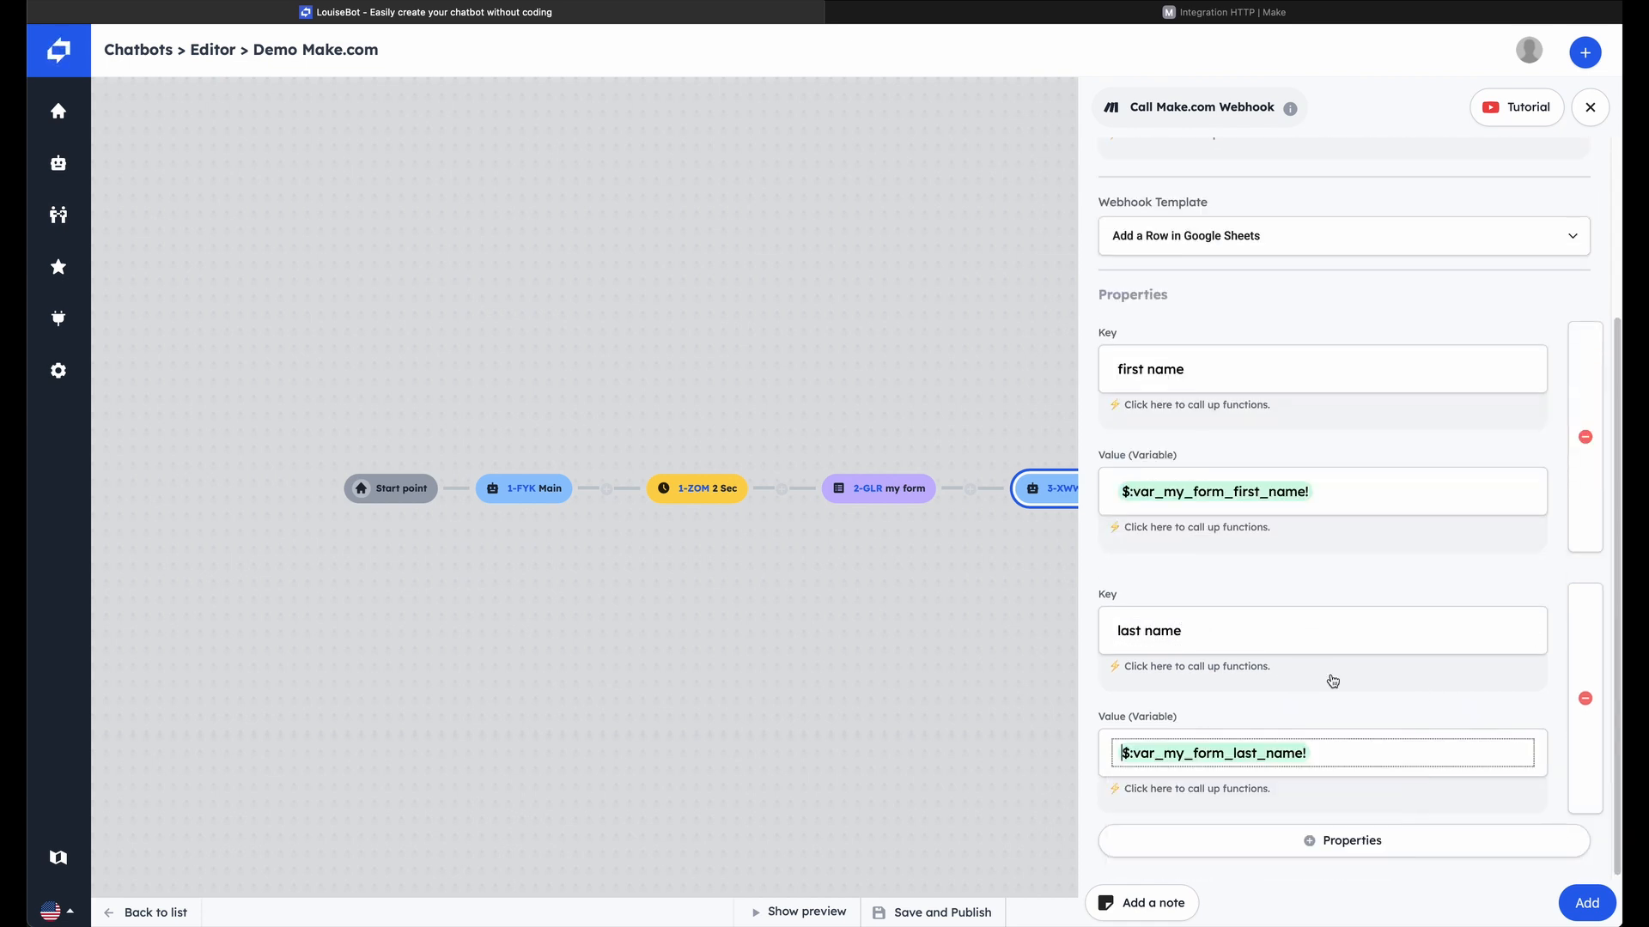
Add a webhook property with the key "email" and the form's email variable as its value, and add the block to the flow
left_click(1436, 846)
left_click(1280, 644)
type("email")
left_click(1262, 750)
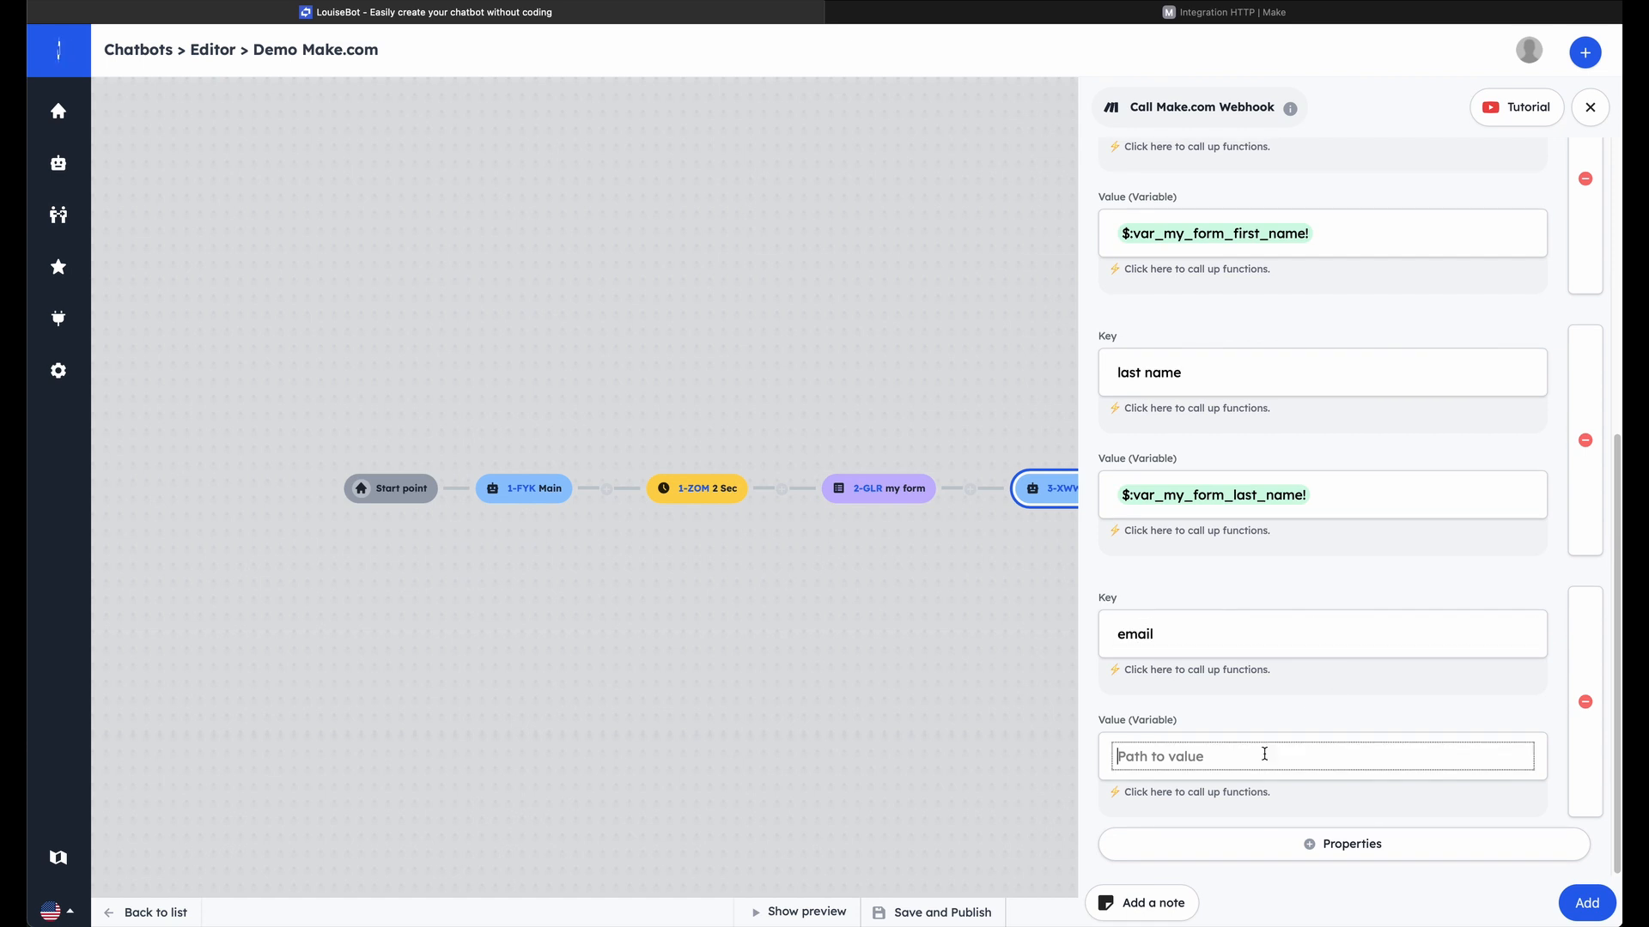
left_click(1261, 805)
left_click(1261, 805)
left_click(1254, 854)
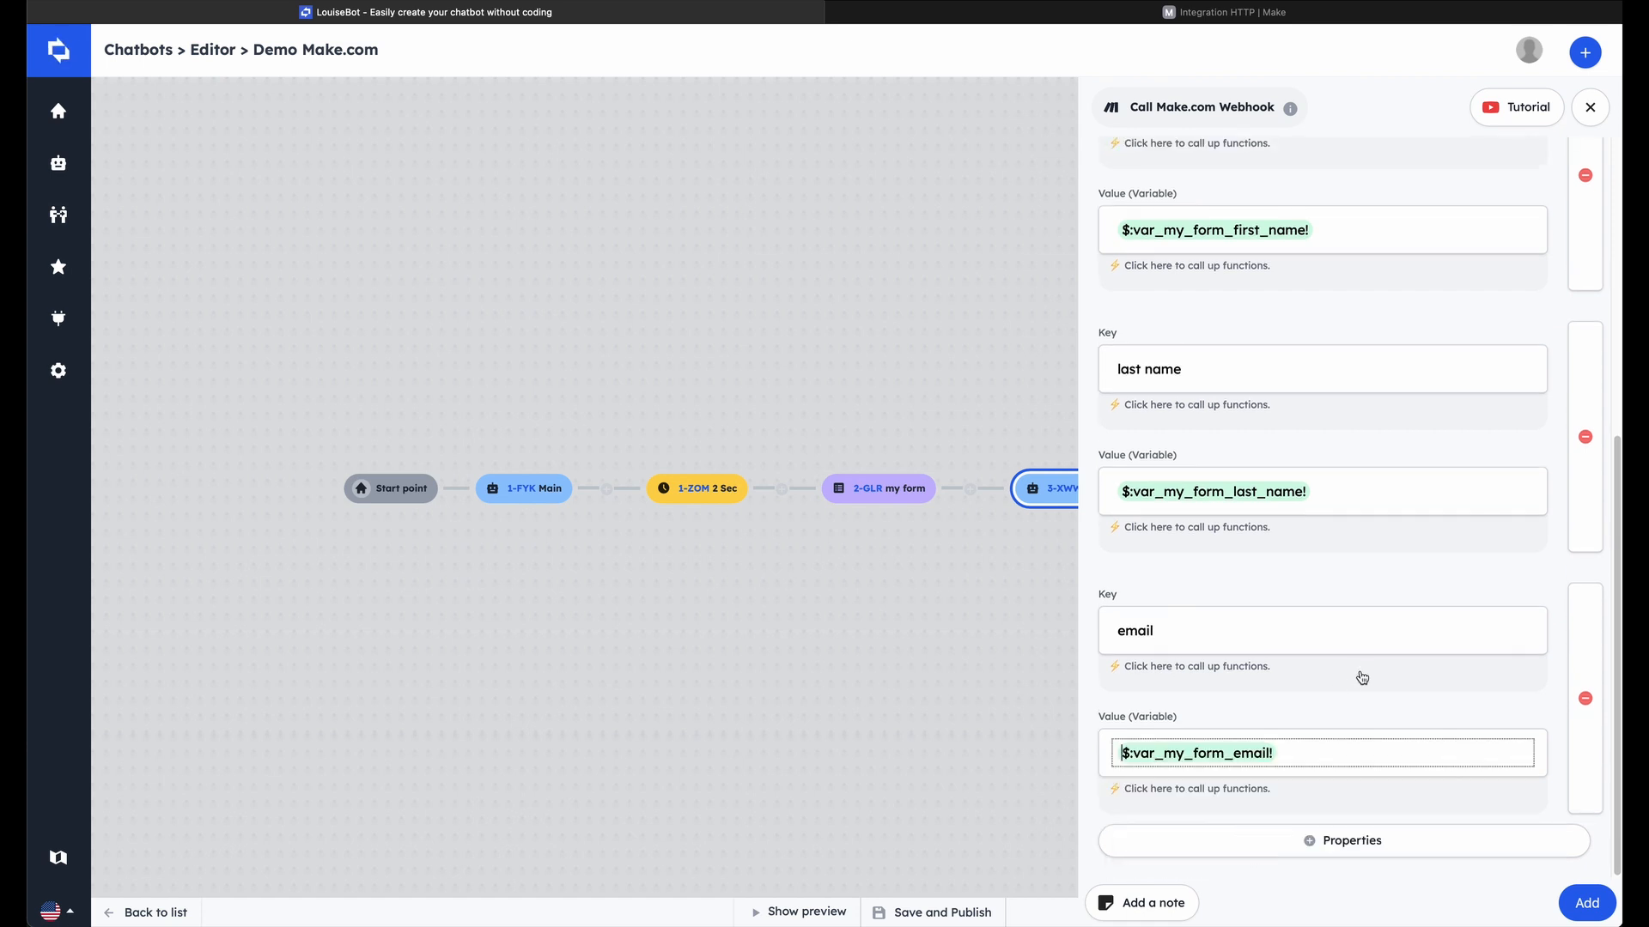
left_click(1590, 907)
Add a text message block after the Google Sheets webhook block, titled "See you", with the message "See you👋"
left_click(1177, 508)
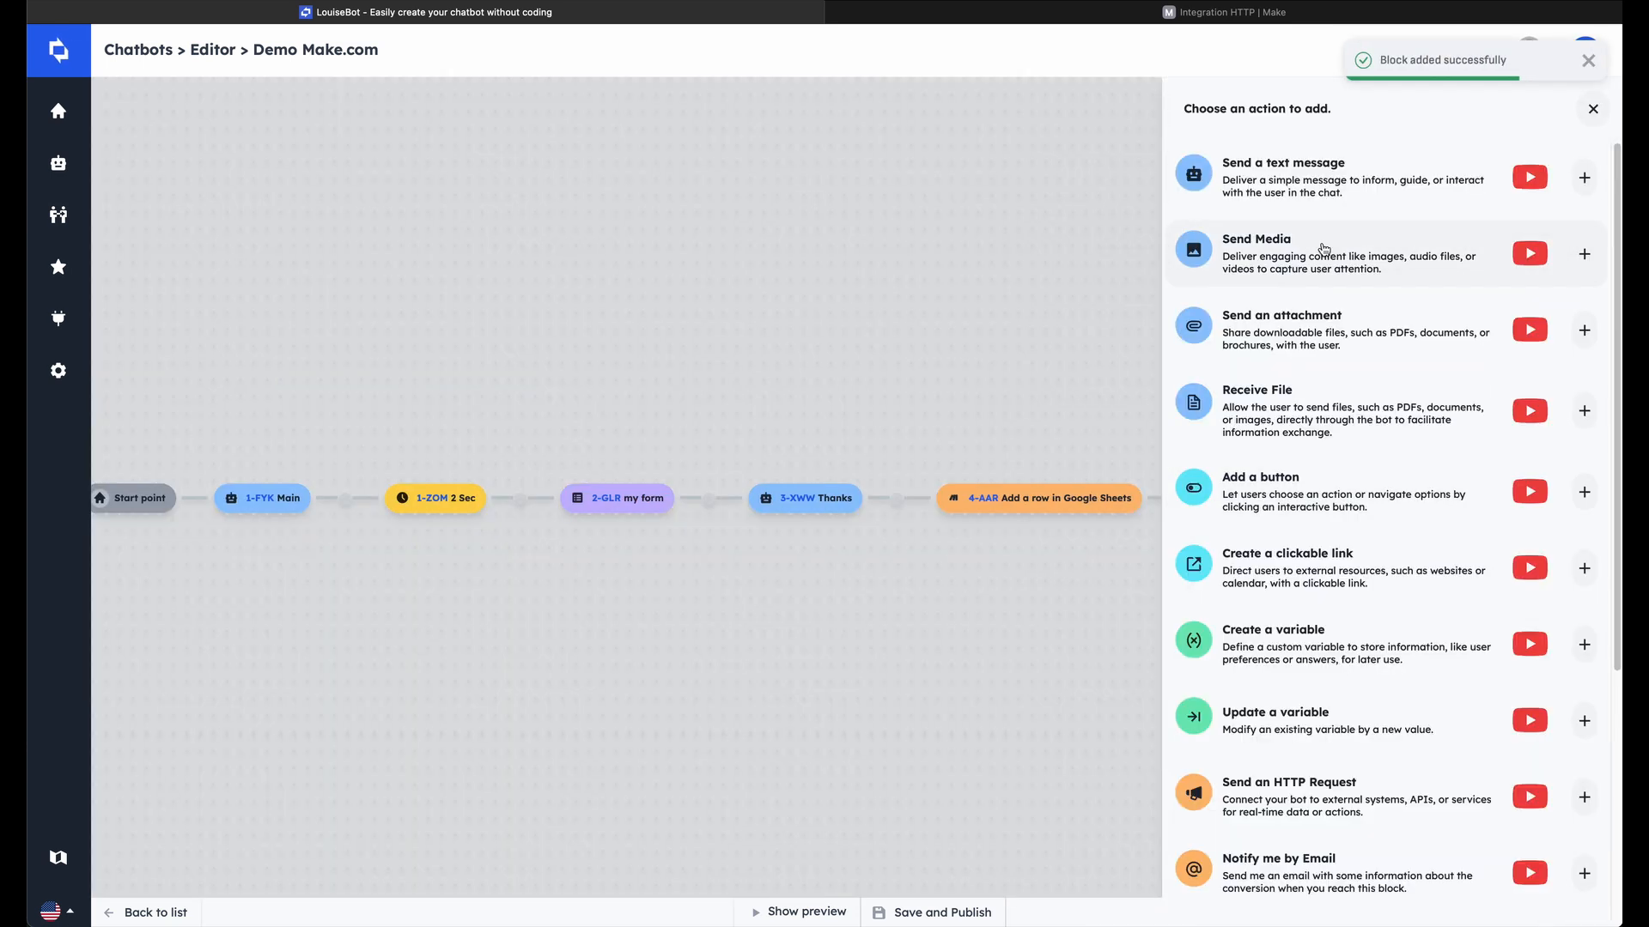
left_click(1294, 189)
type("See you")
left_click(1217, 316)
type("See you")
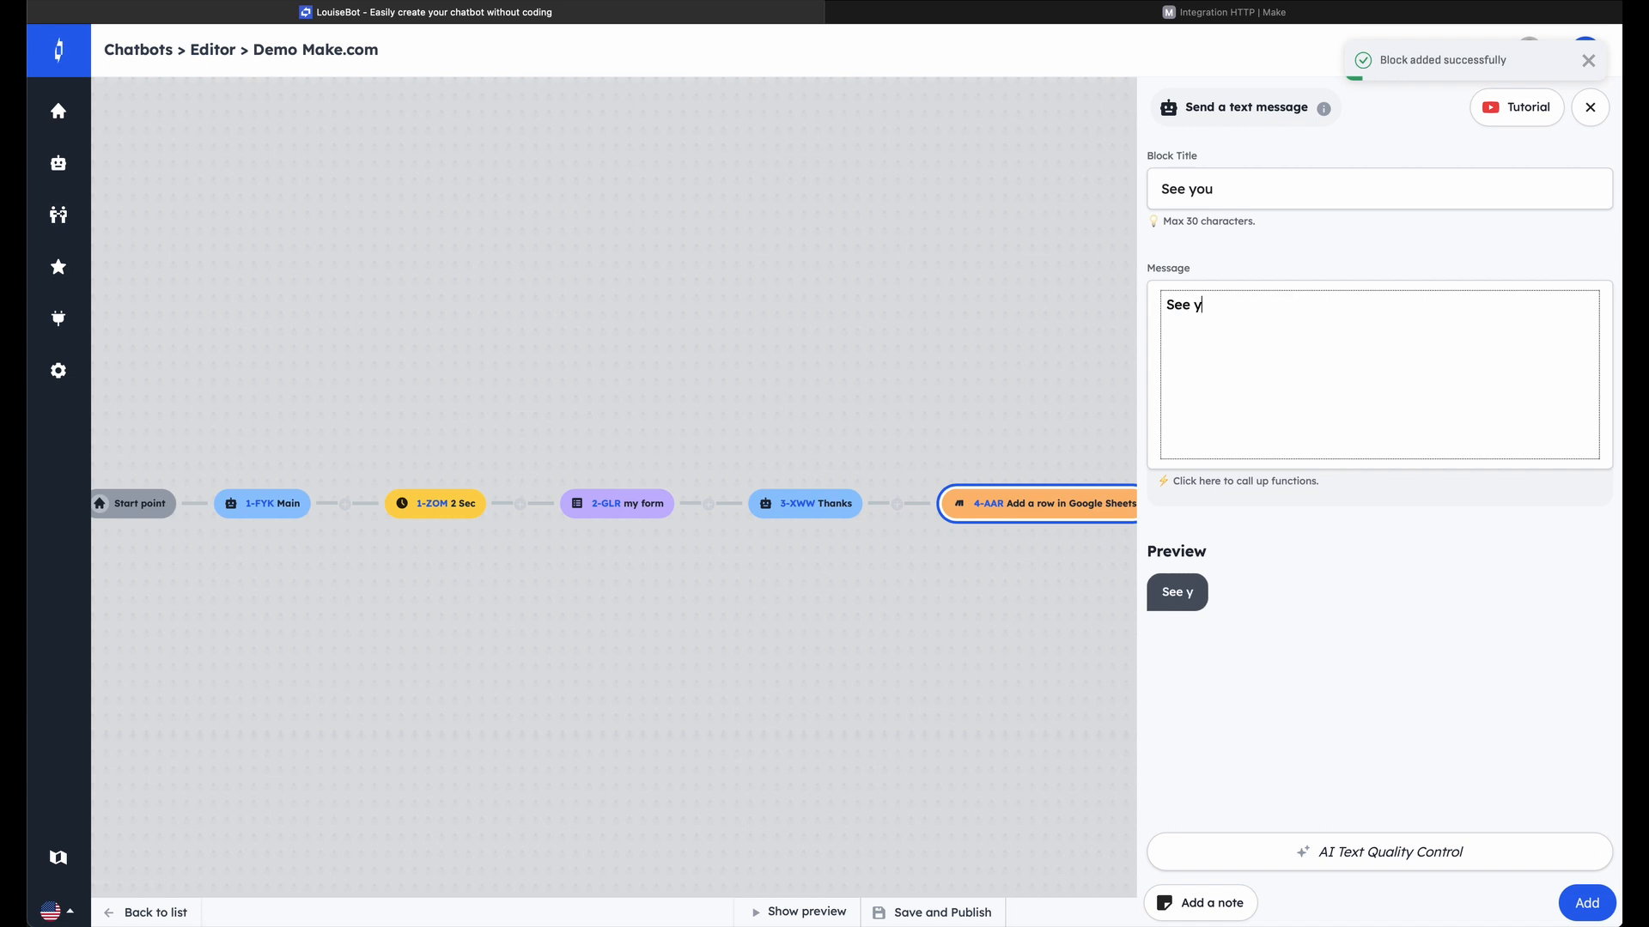
type("👋")
left_click(1586, 903)
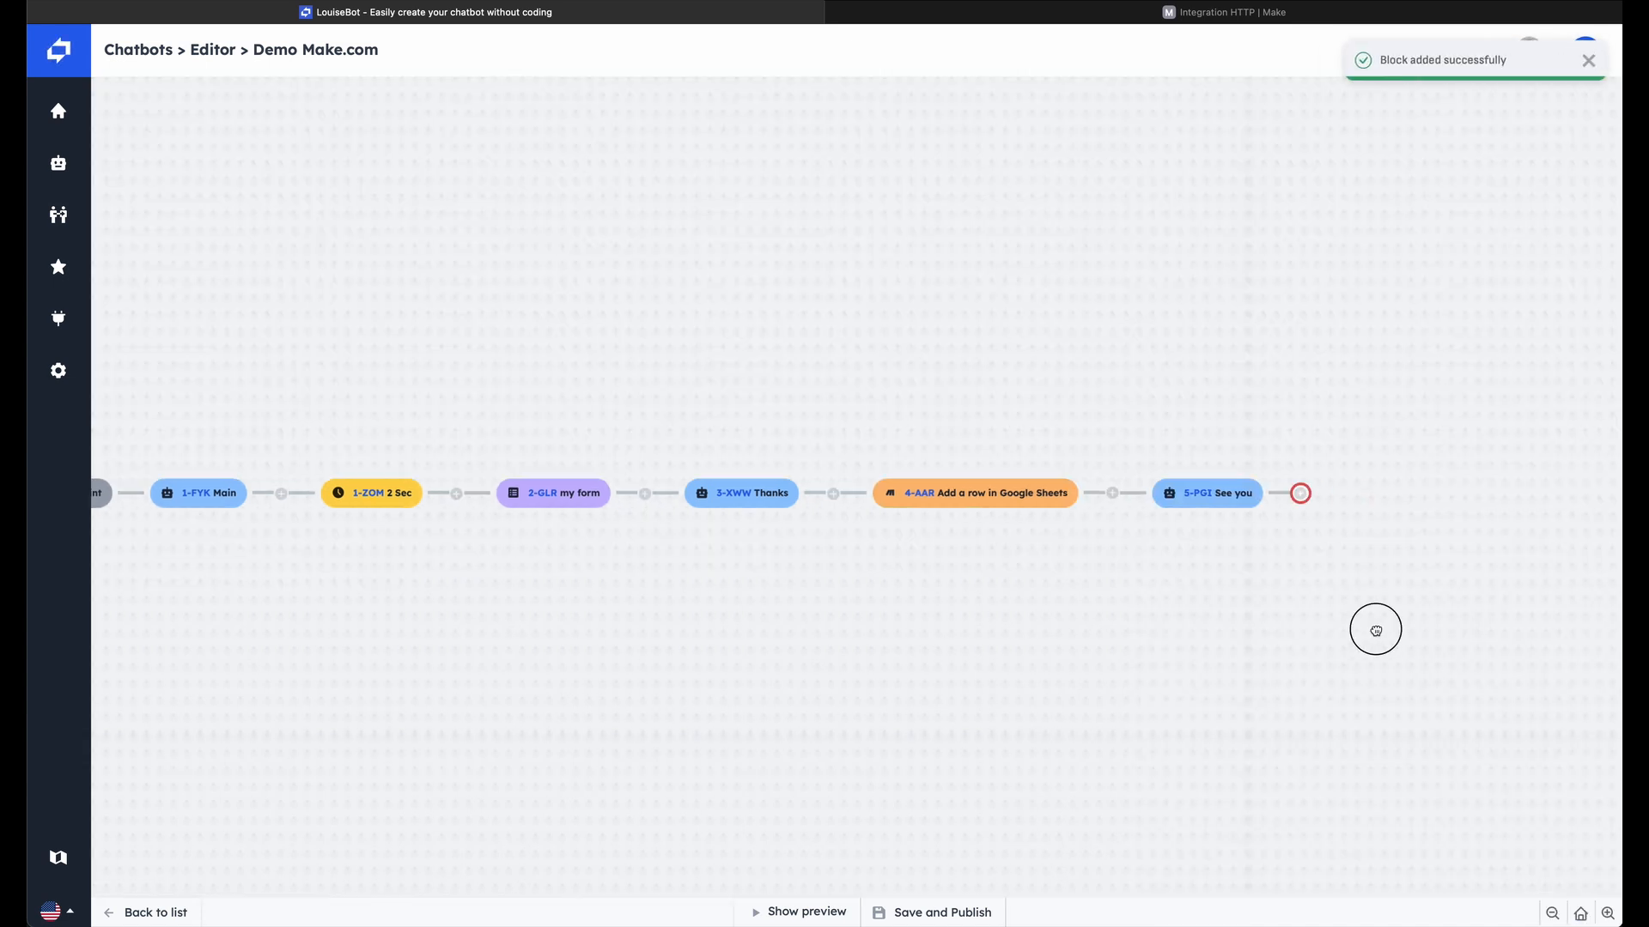
Add an End of Conversation block after the See you message
left_click(1155, 494)
scroll(1374, 515, "down", 10)
left_click(1584, 876)
left_click(1588, 903)
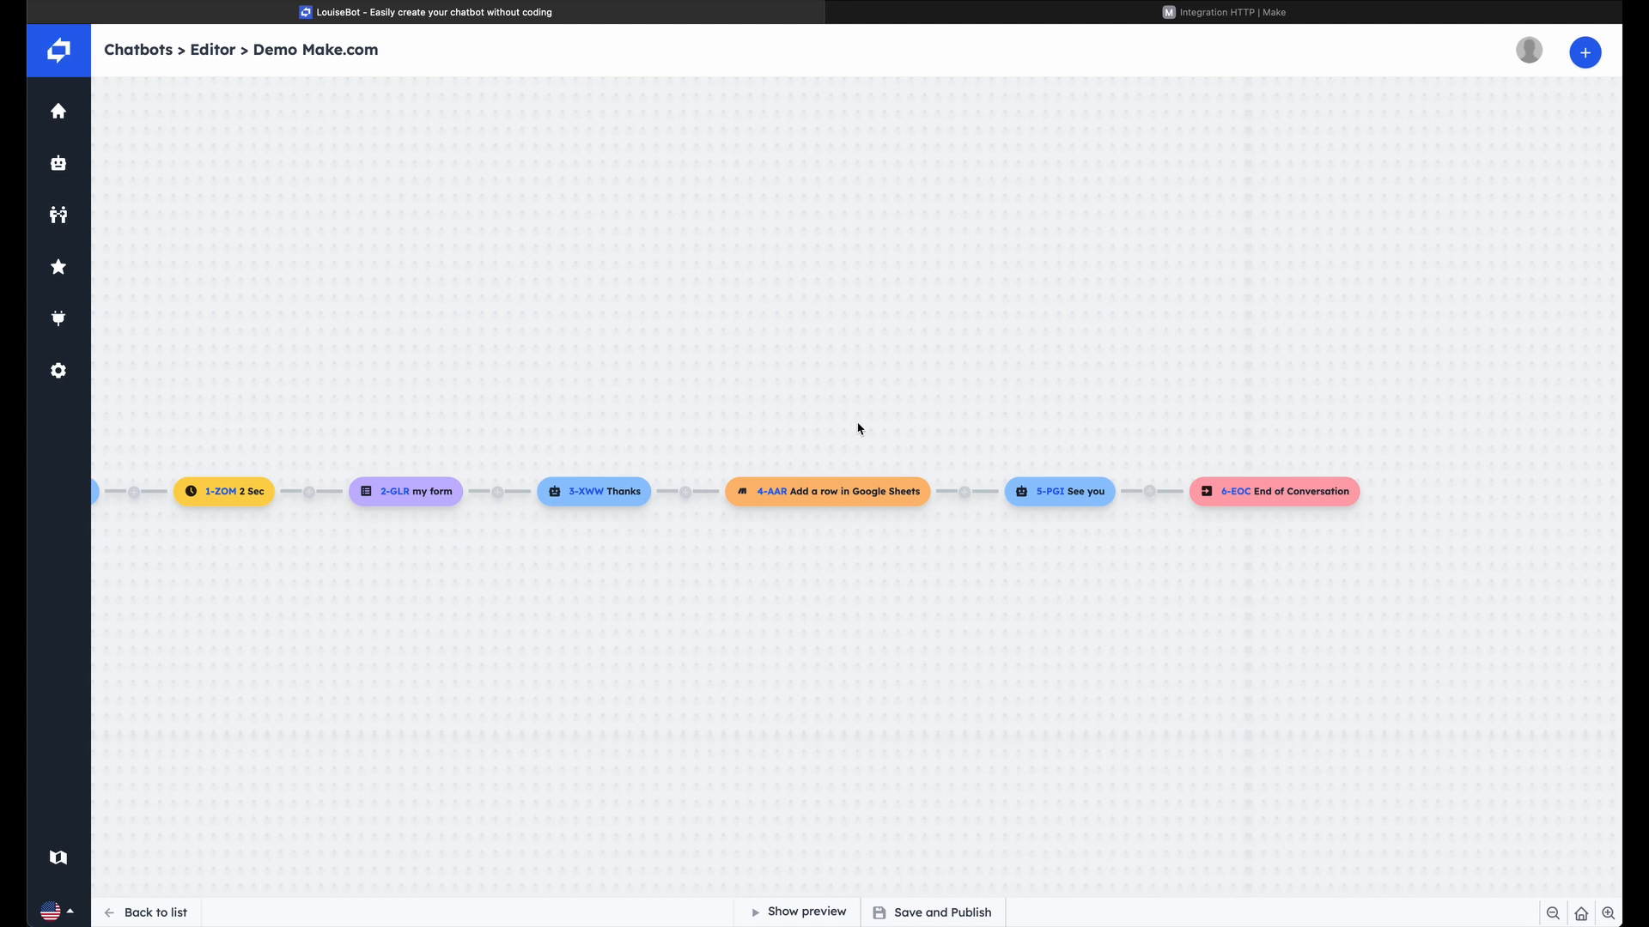
Preview the chatbot and submit its form with a test contact's first name, last name and email
left_click(803, 912)
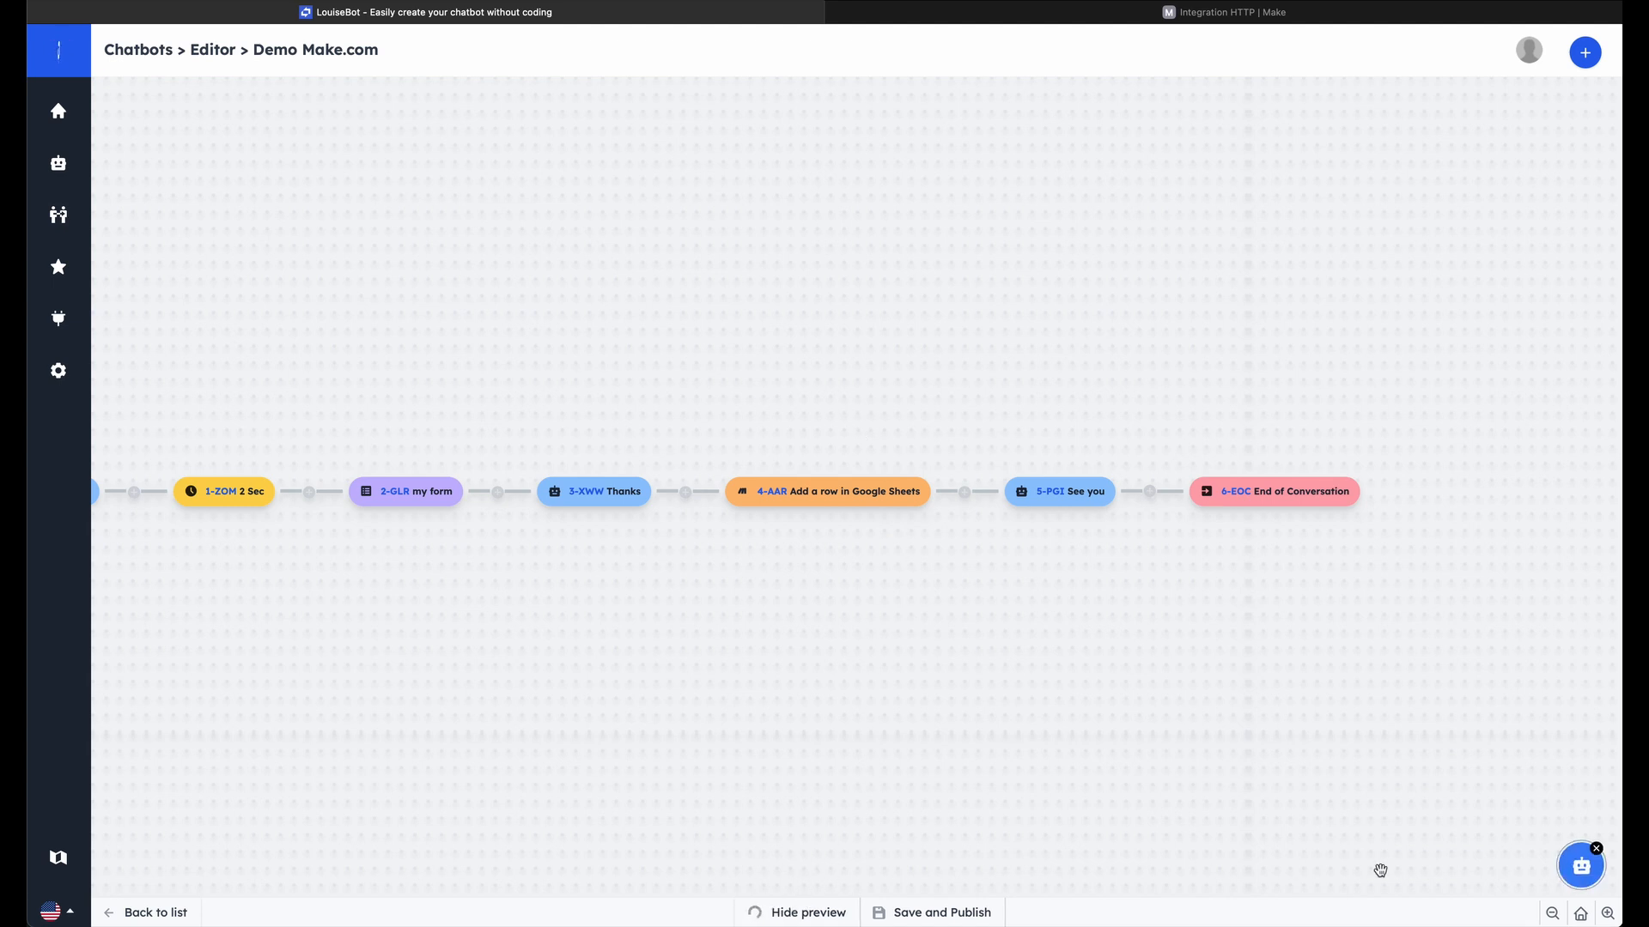
left_click(1578, 872)
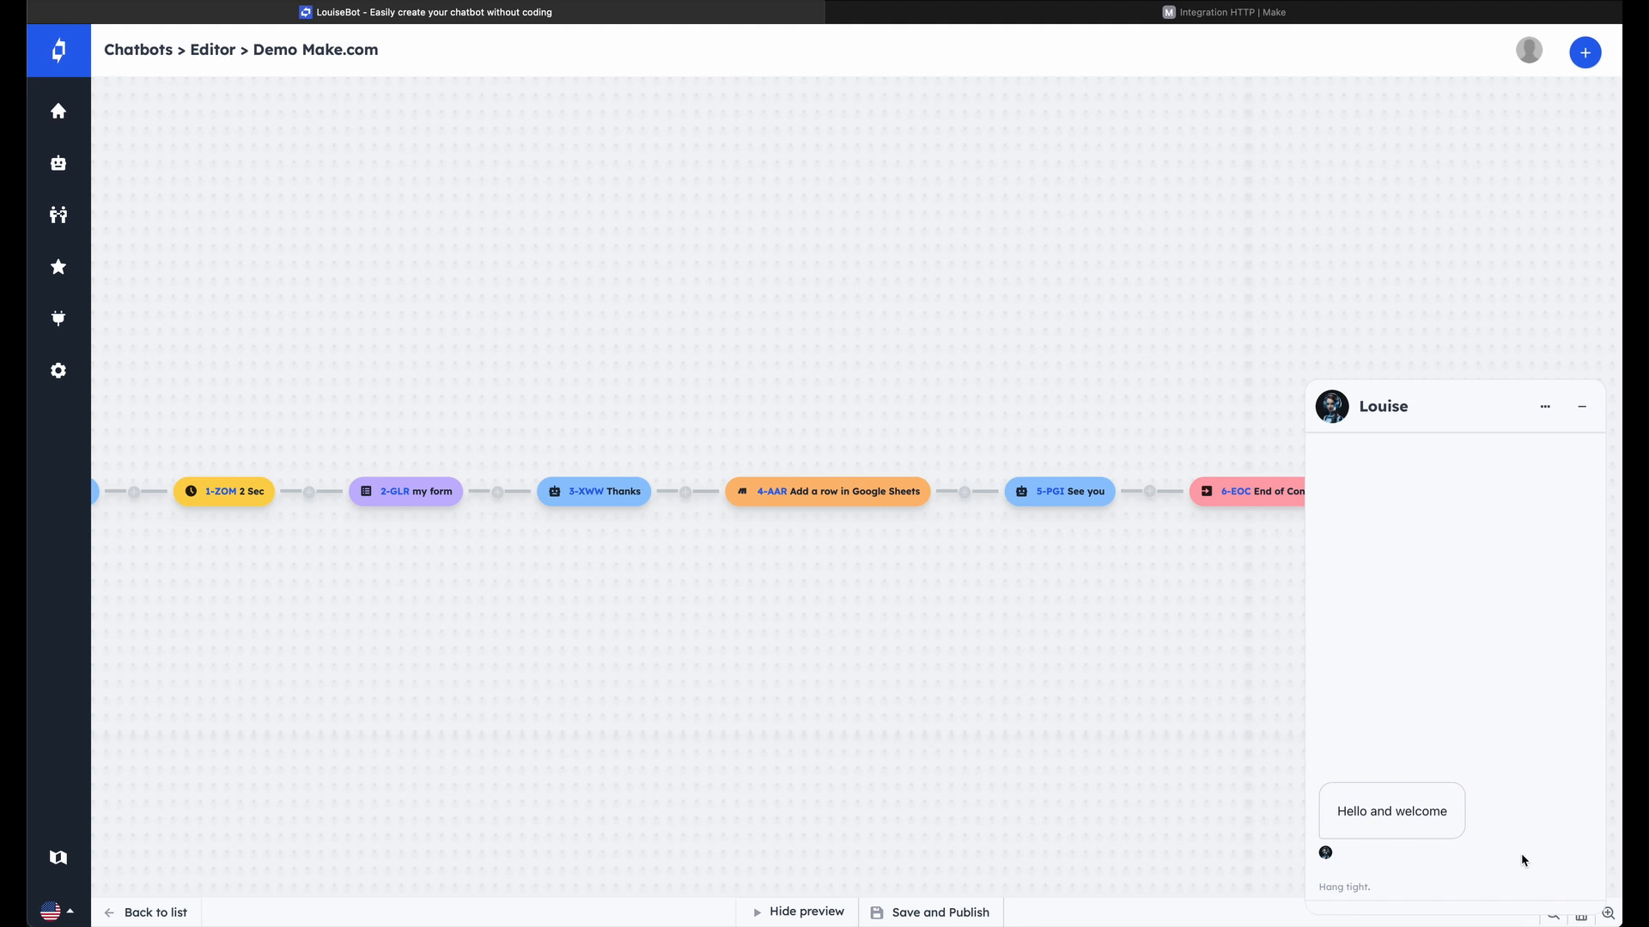
left_click(1392, 463)
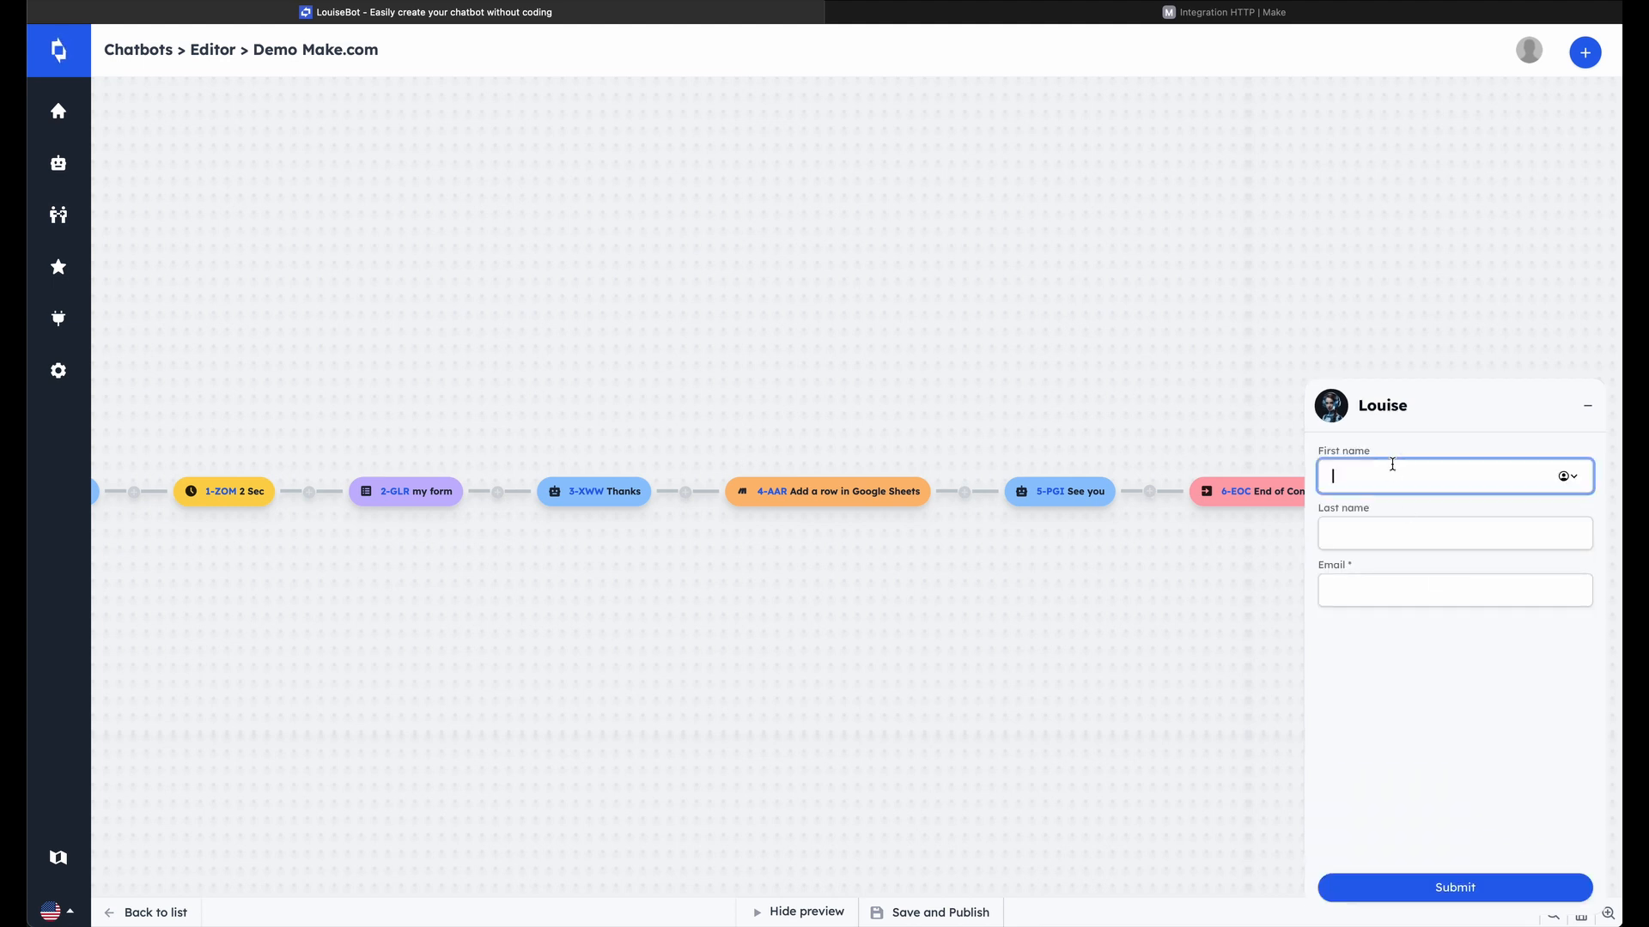
type("John")
key("Tab")
type("Doe")
key("Tab")
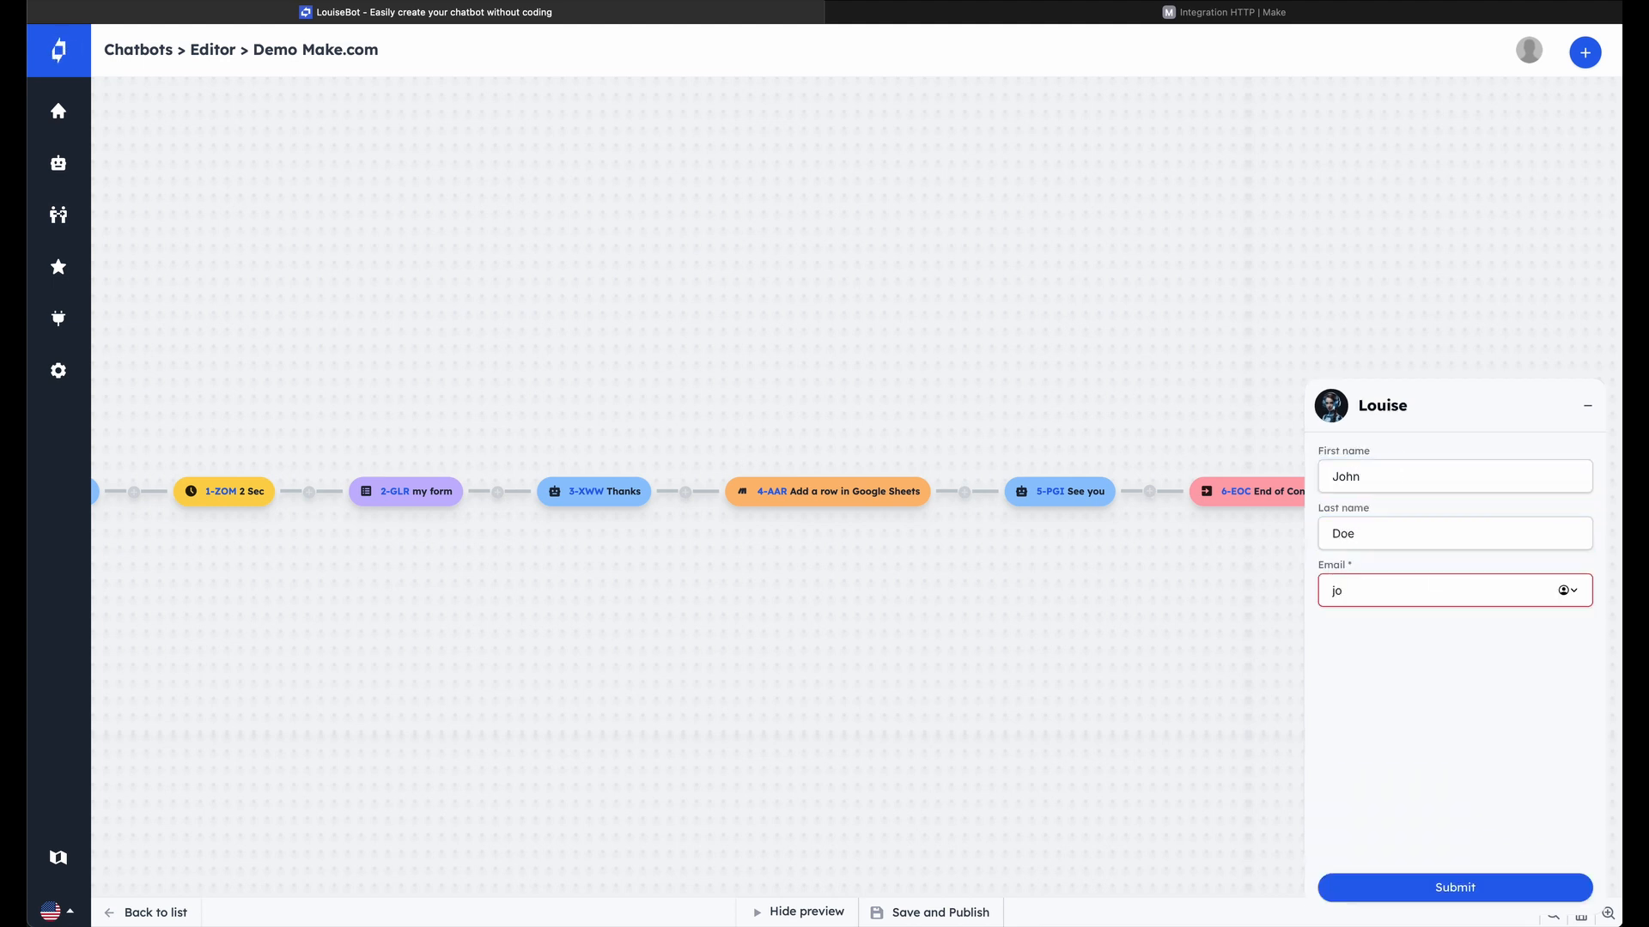
type("john.doe@gmail.com")
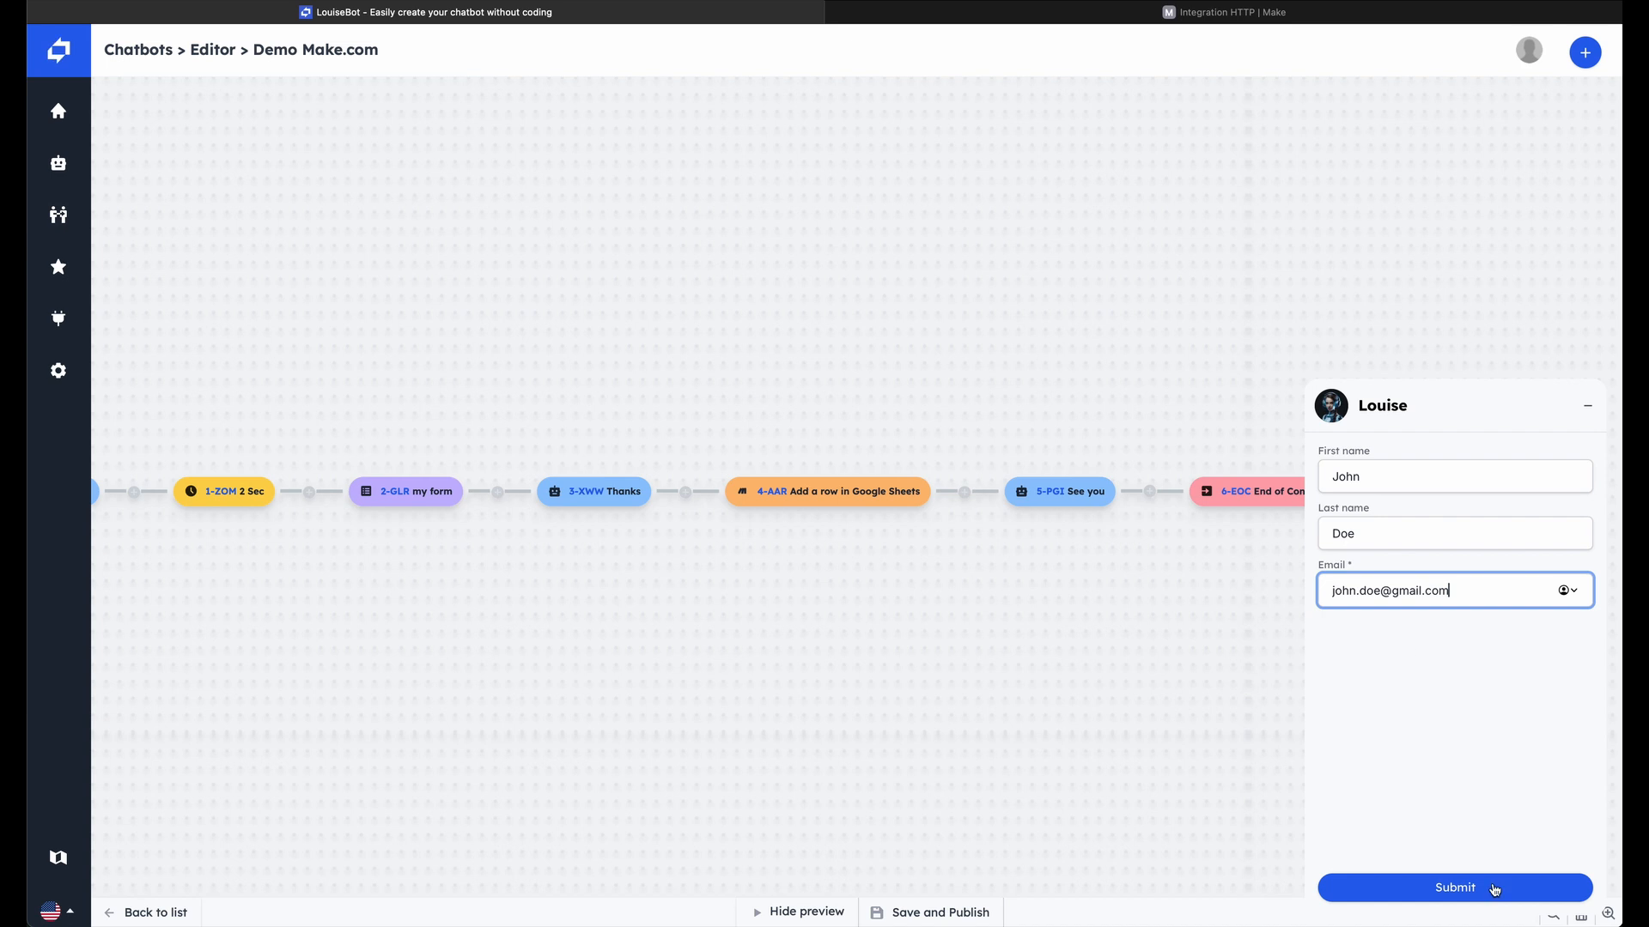
left_click(1494, 893)
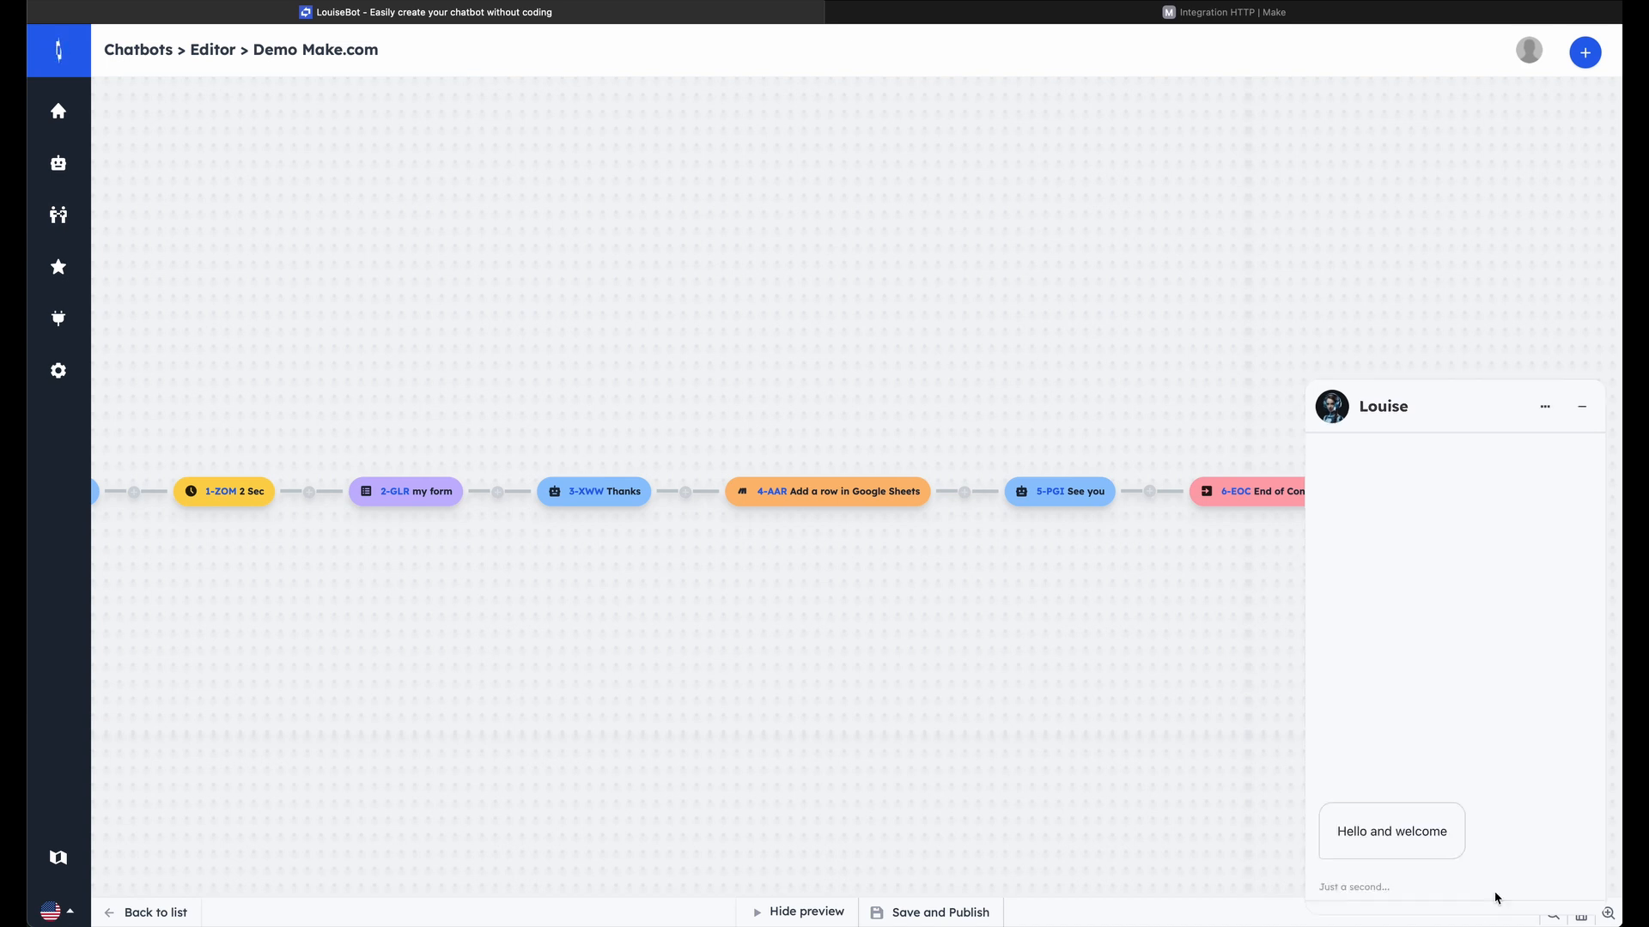
Switch to the Make scenario and add a Google Sheets Add a Row module after the custom webhook
left_click(953, 12)
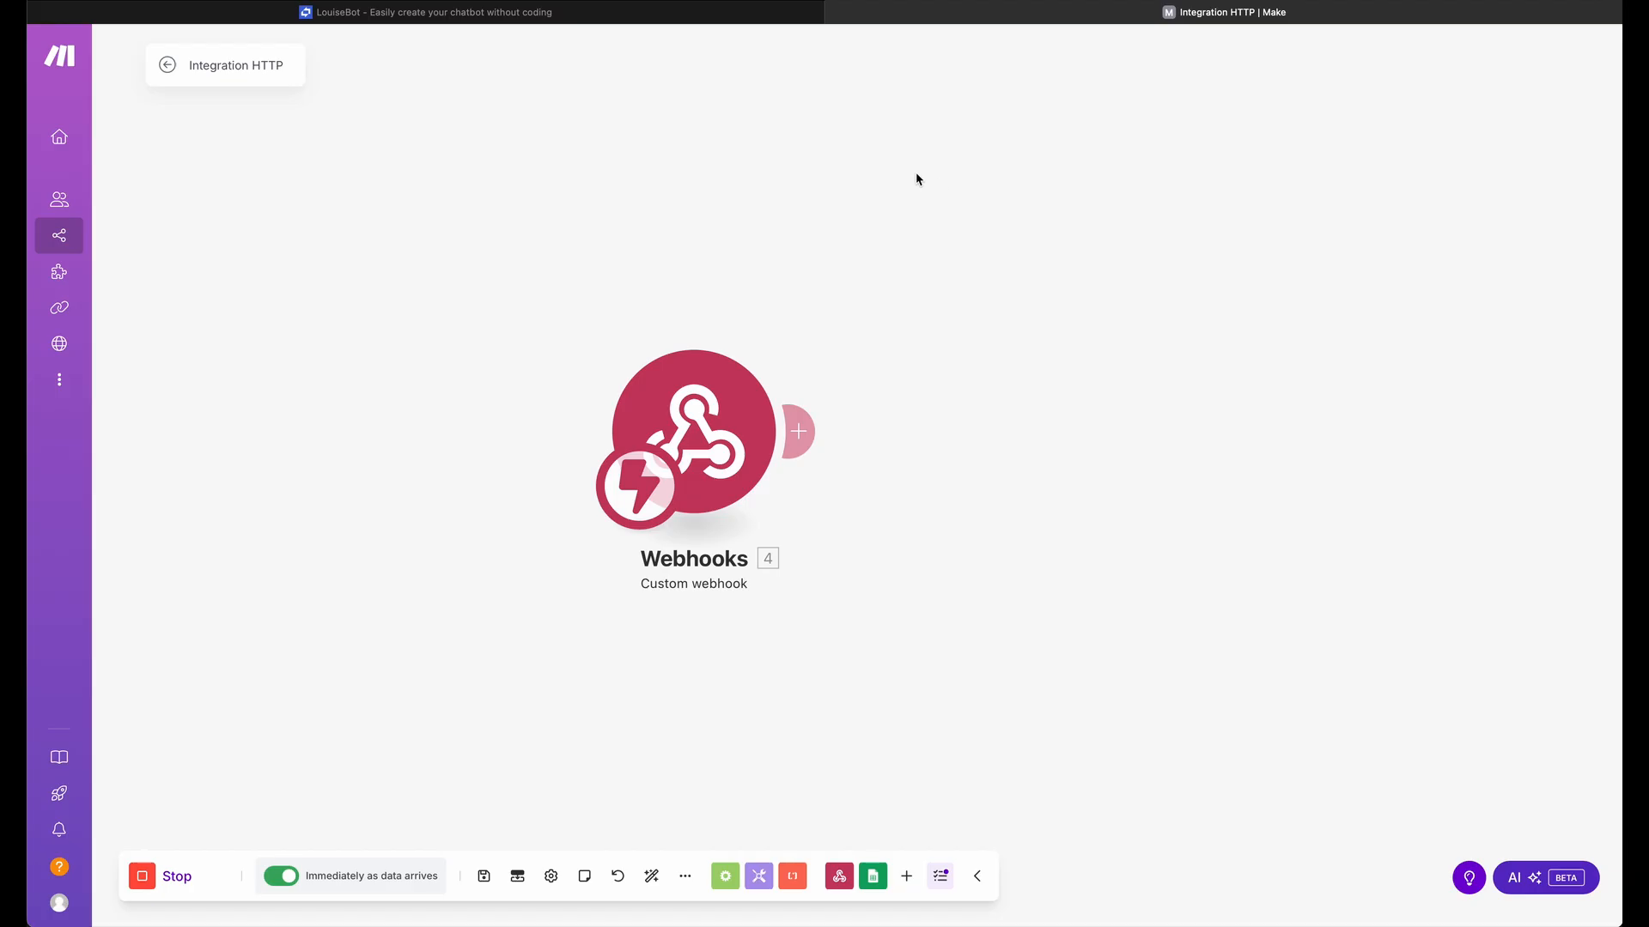
left_click(798, 431)
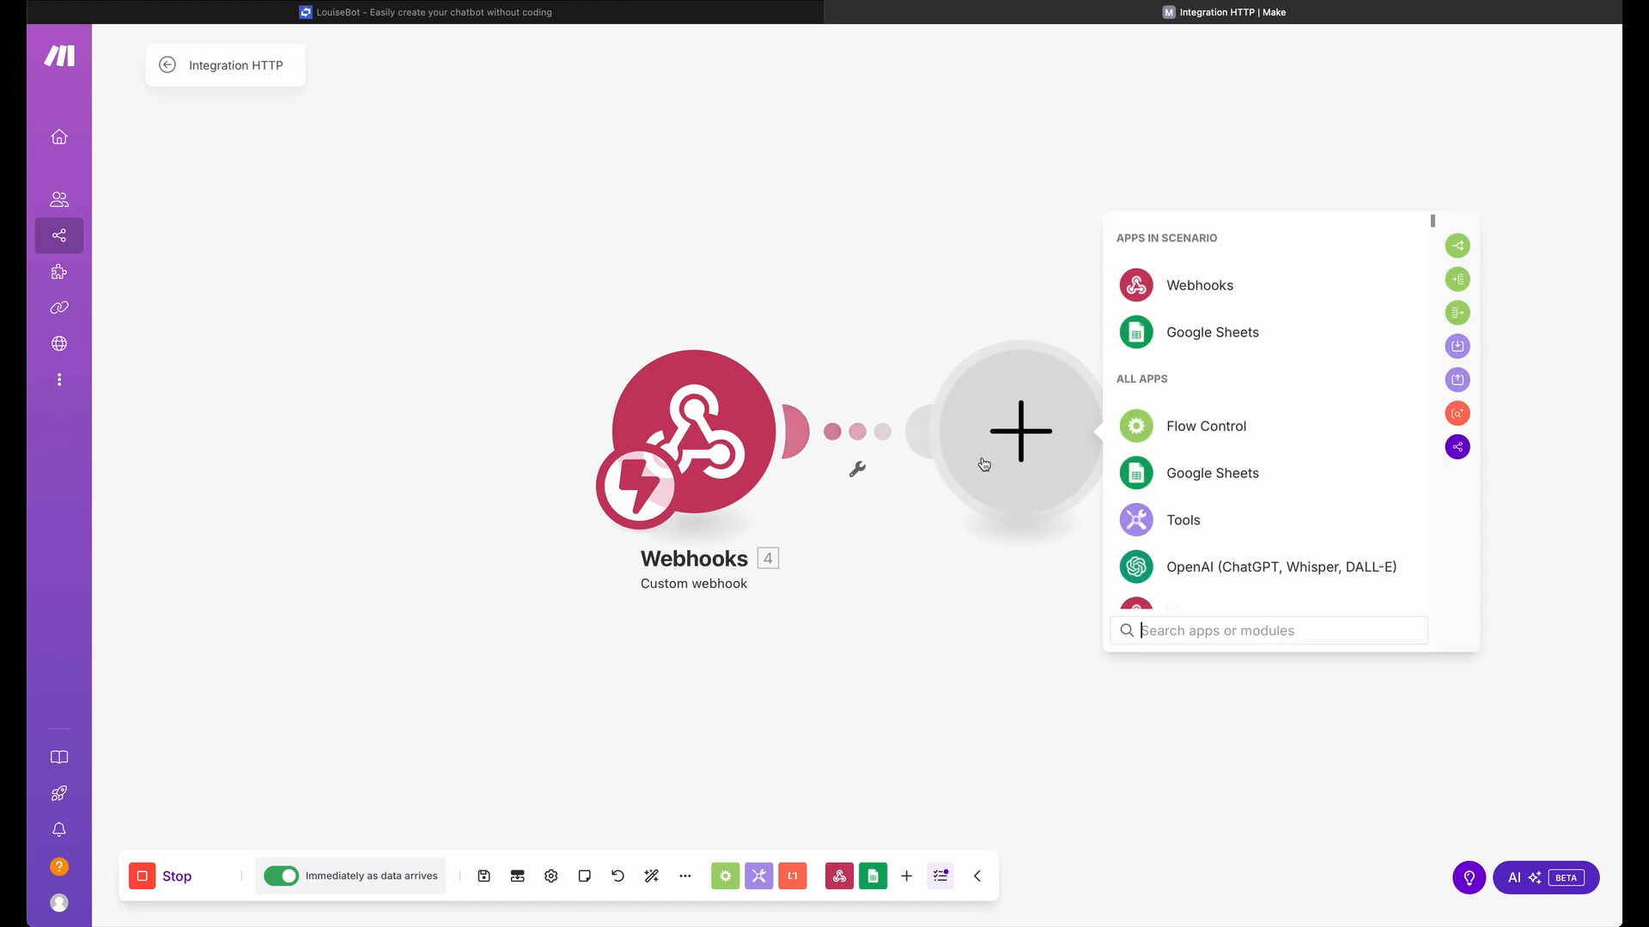
left_click(1200, 478)
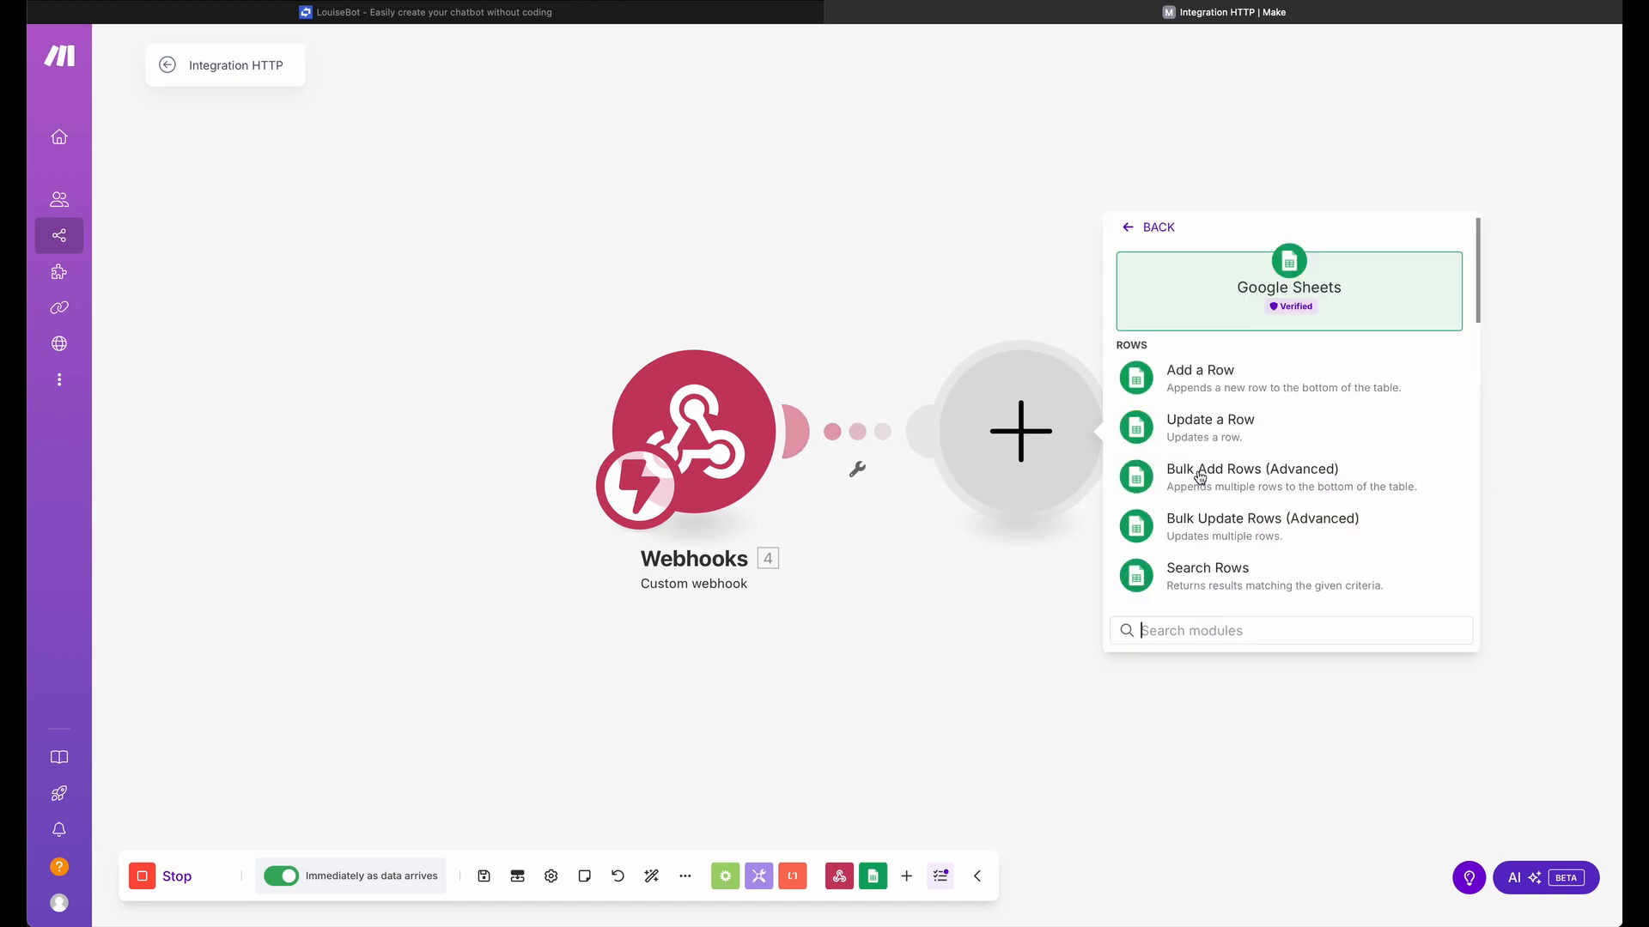
left_click(1214, 368)
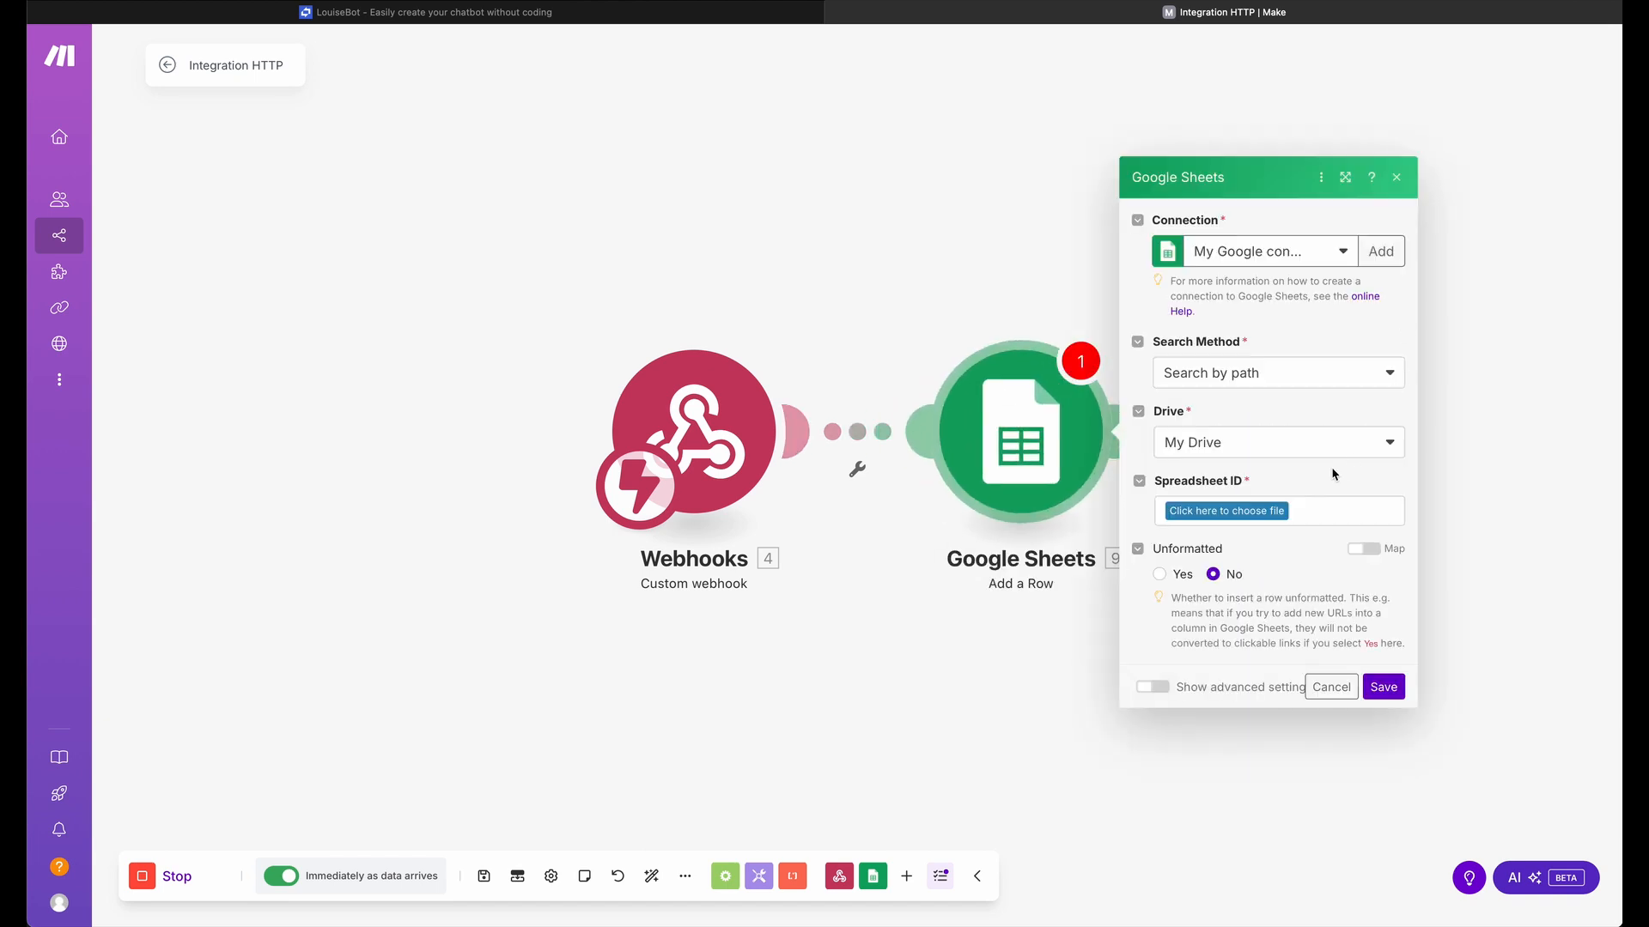
Choose the Demo LouiseBot Webhook Make.com spreadsheet from the demo folder and its sheet Feuille 1 as the row's destination
left_click(1225, 514)
type("demo")
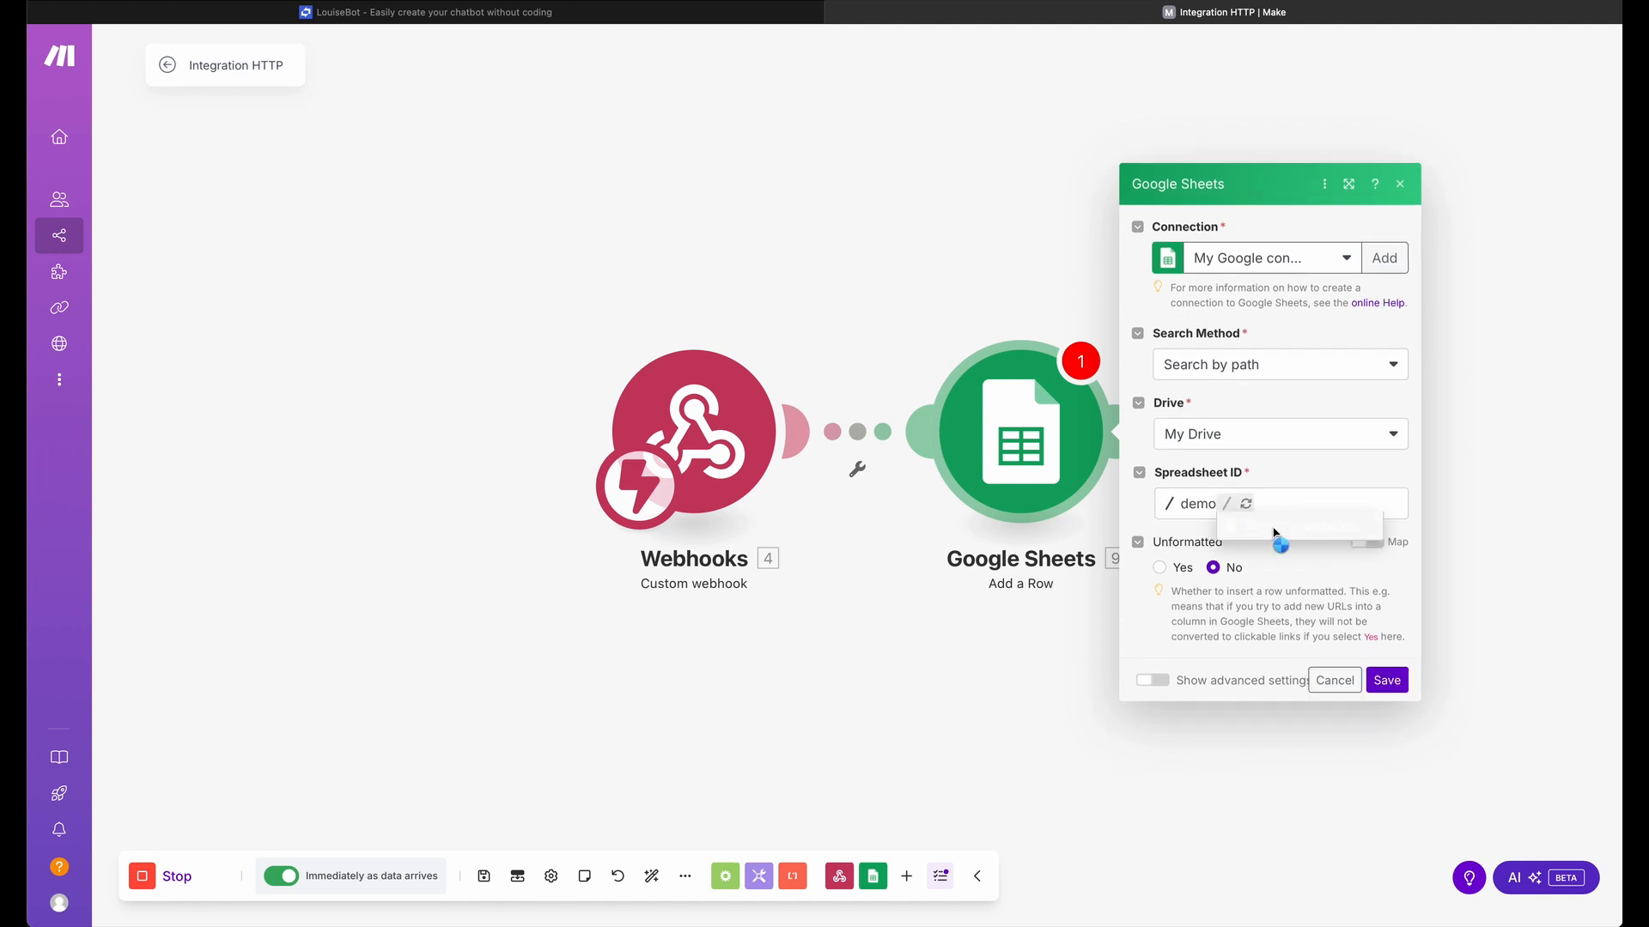
left_click(1273, 536)
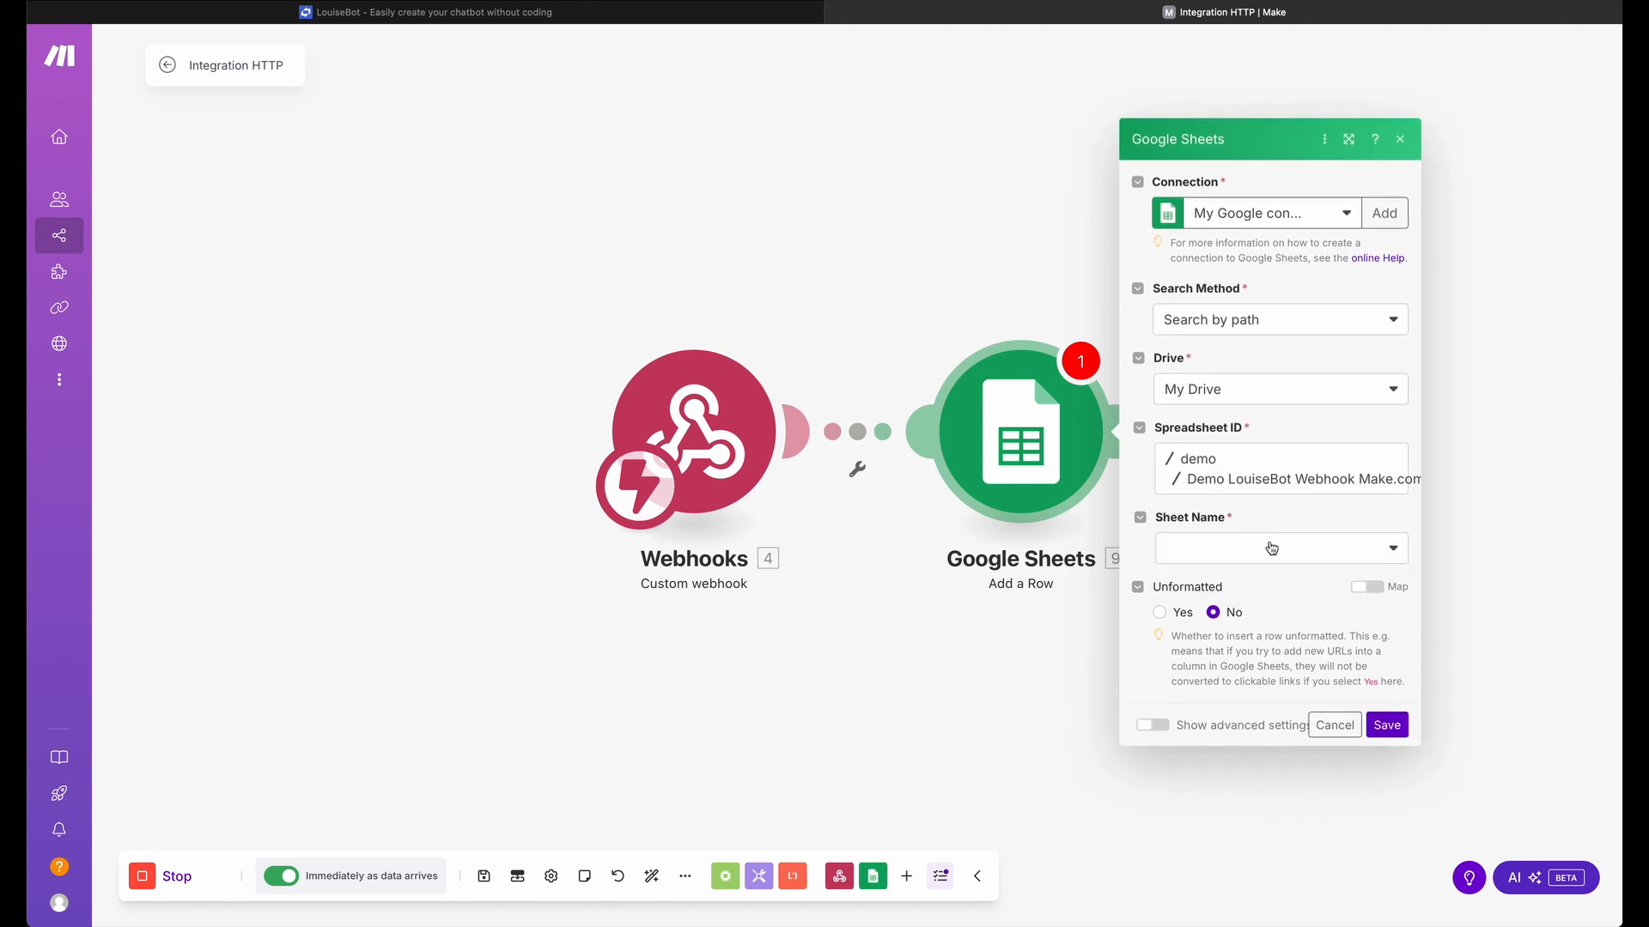
left_click(1271, 548)
left_click(1244, 578)
scroll(1237, 515, "down", 2)
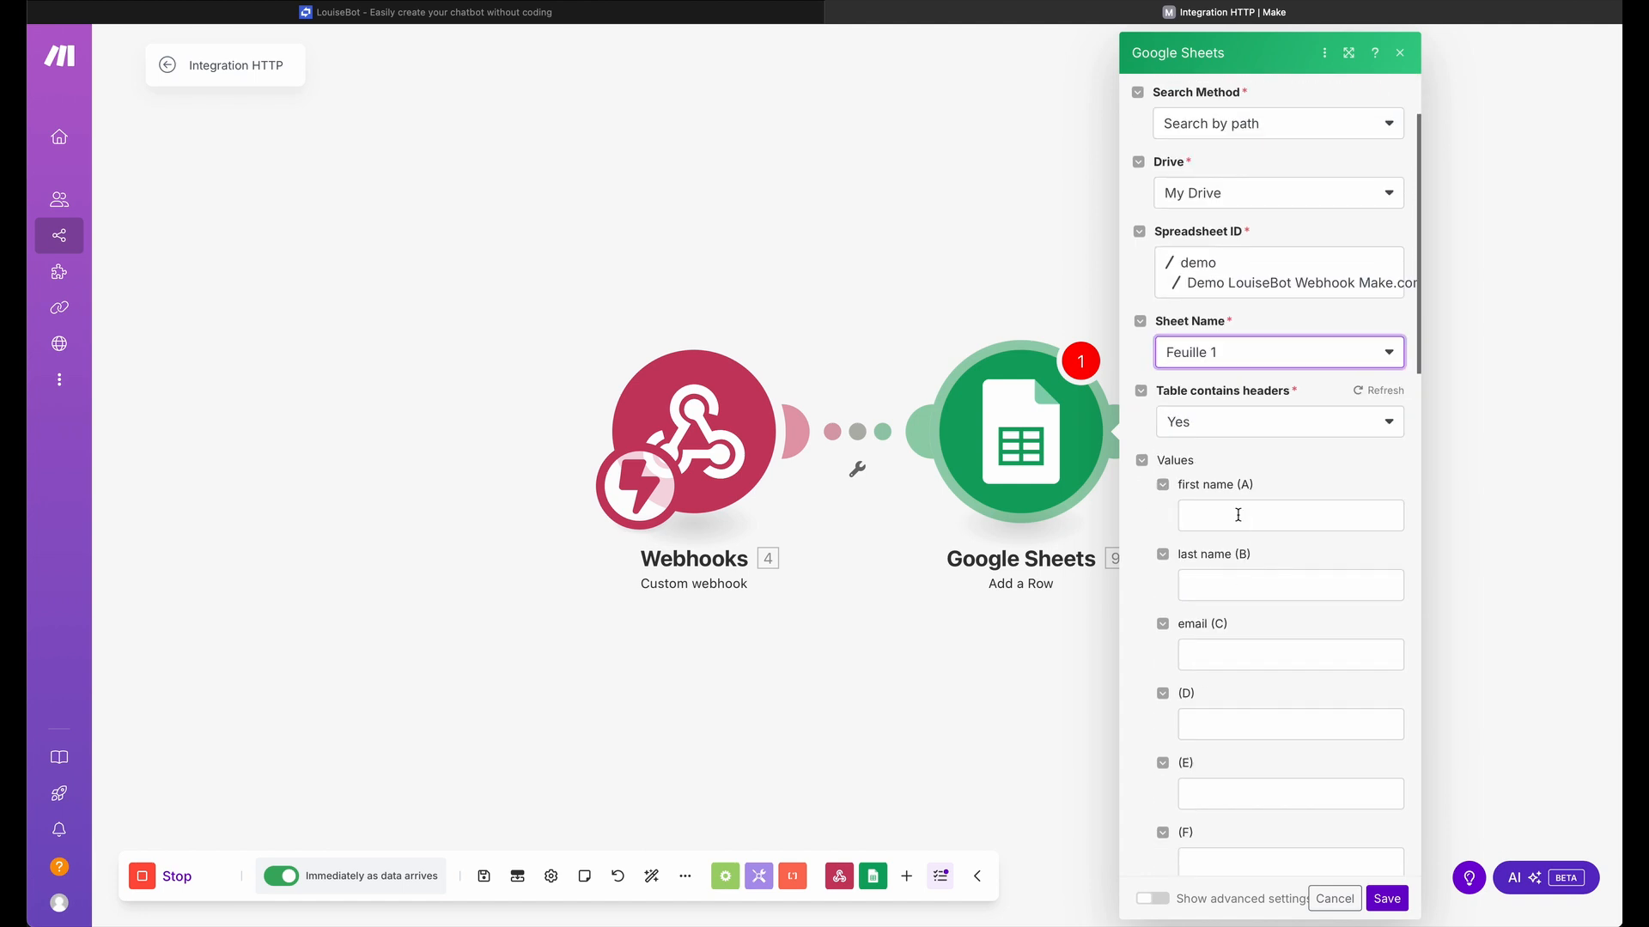
Map the webhook's first name, last name and email to columns A, B and C, and save the module
left_click(1237, 515)
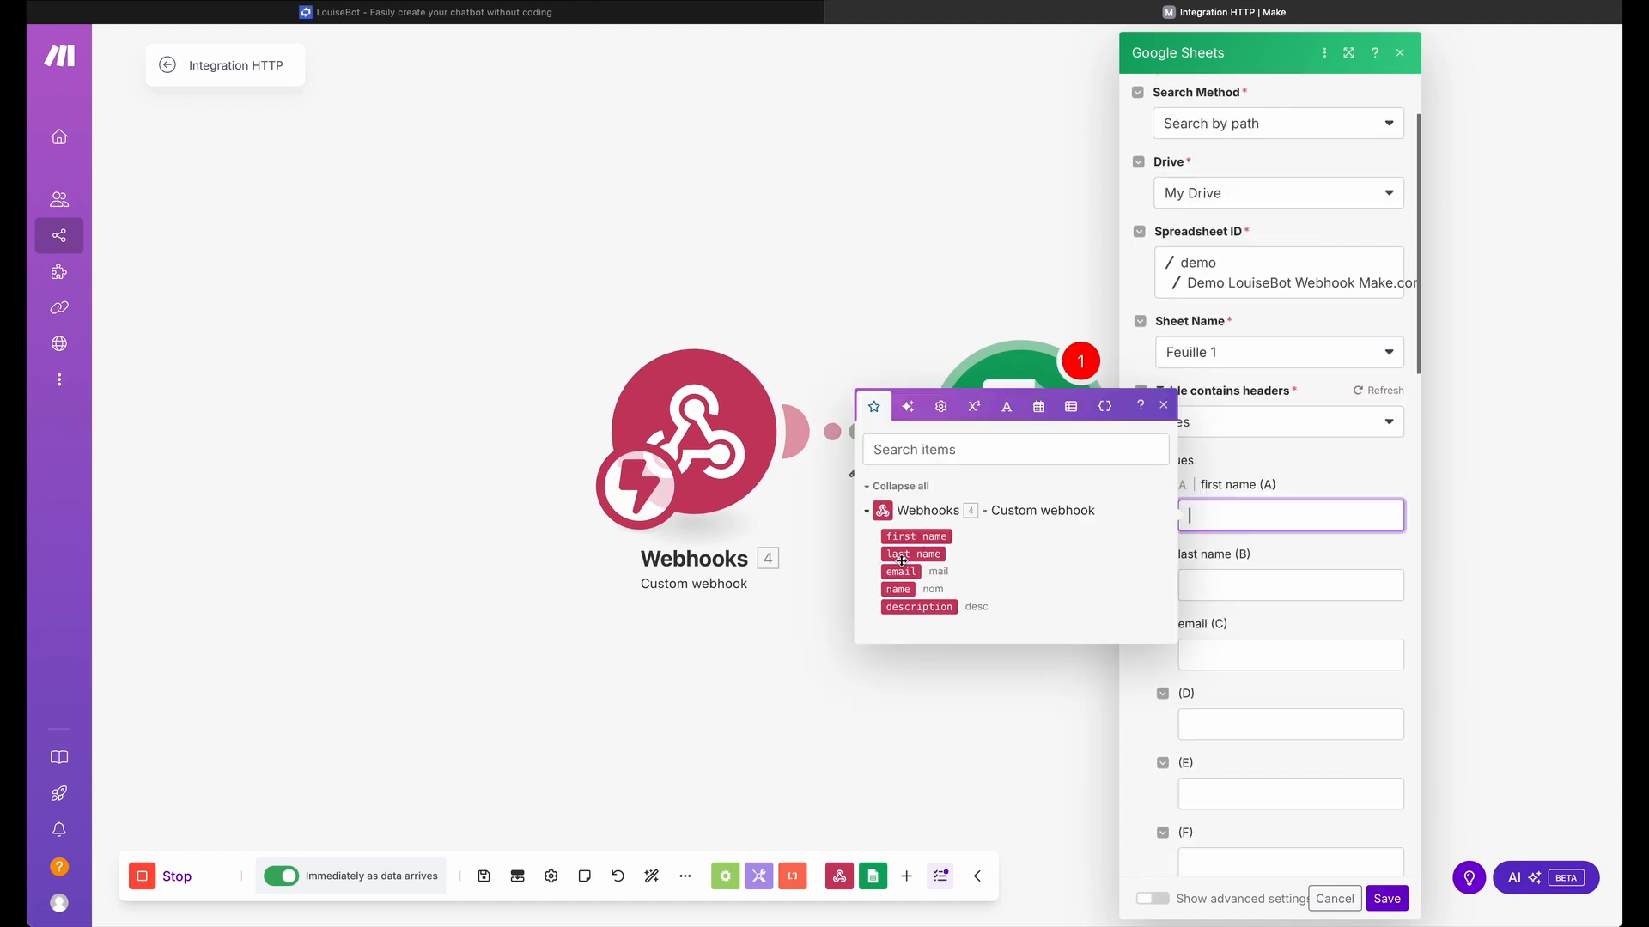
left_click(929, 537)
left_click(1214, 579)
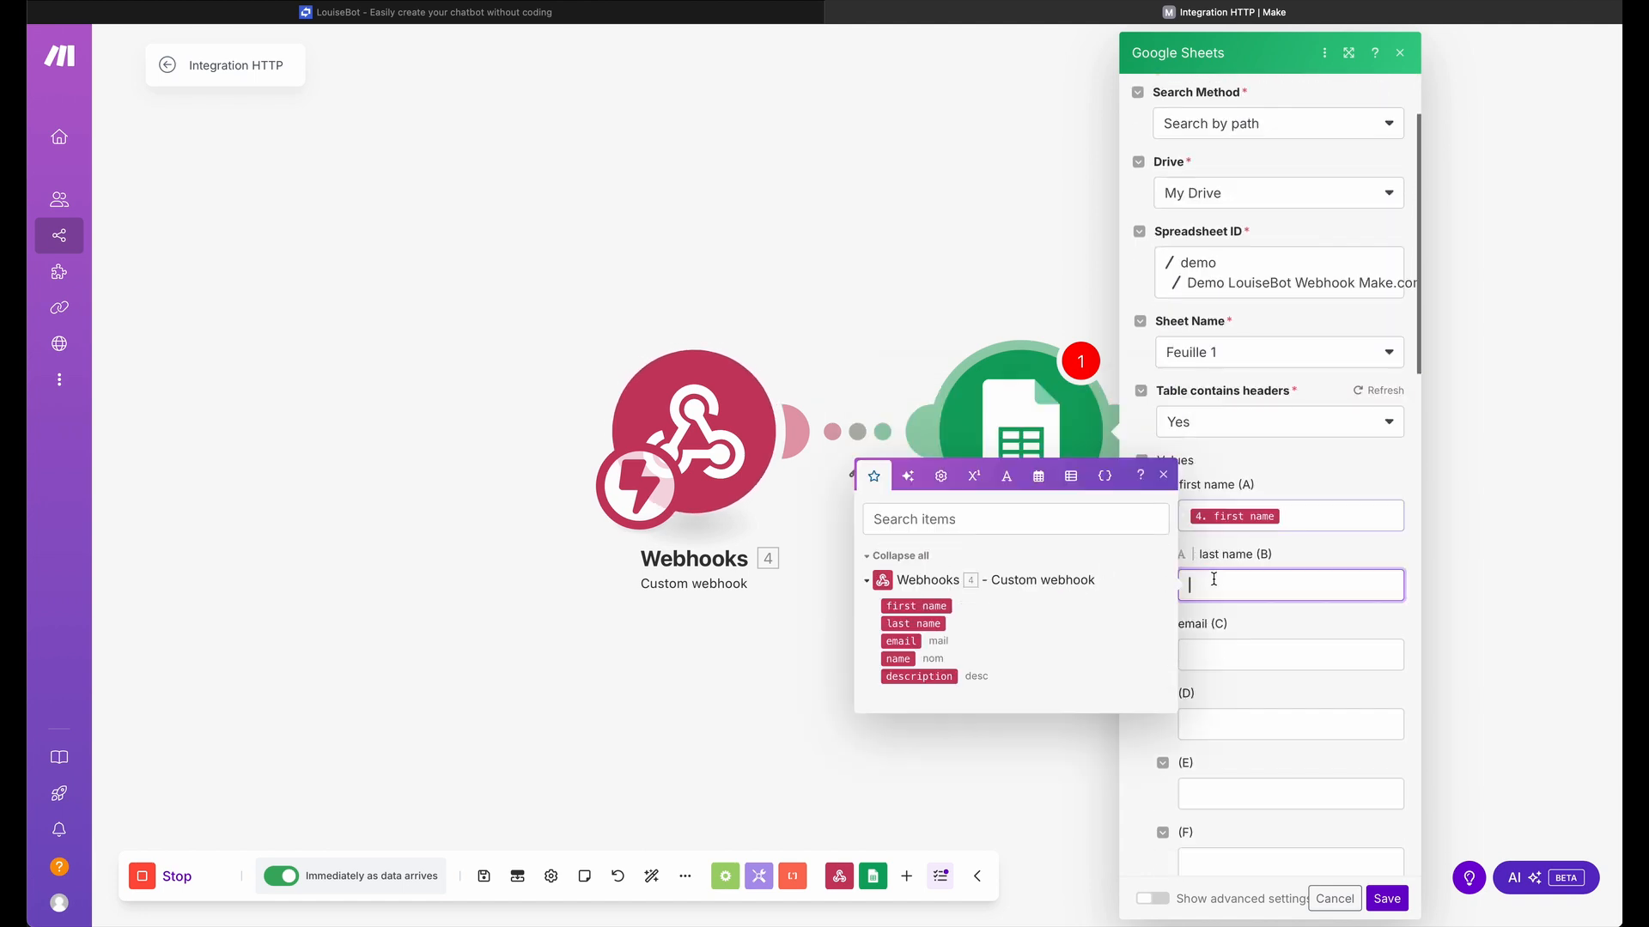
left_click(919, 624)
left_click(1247, 649)
left_click(902, 711)
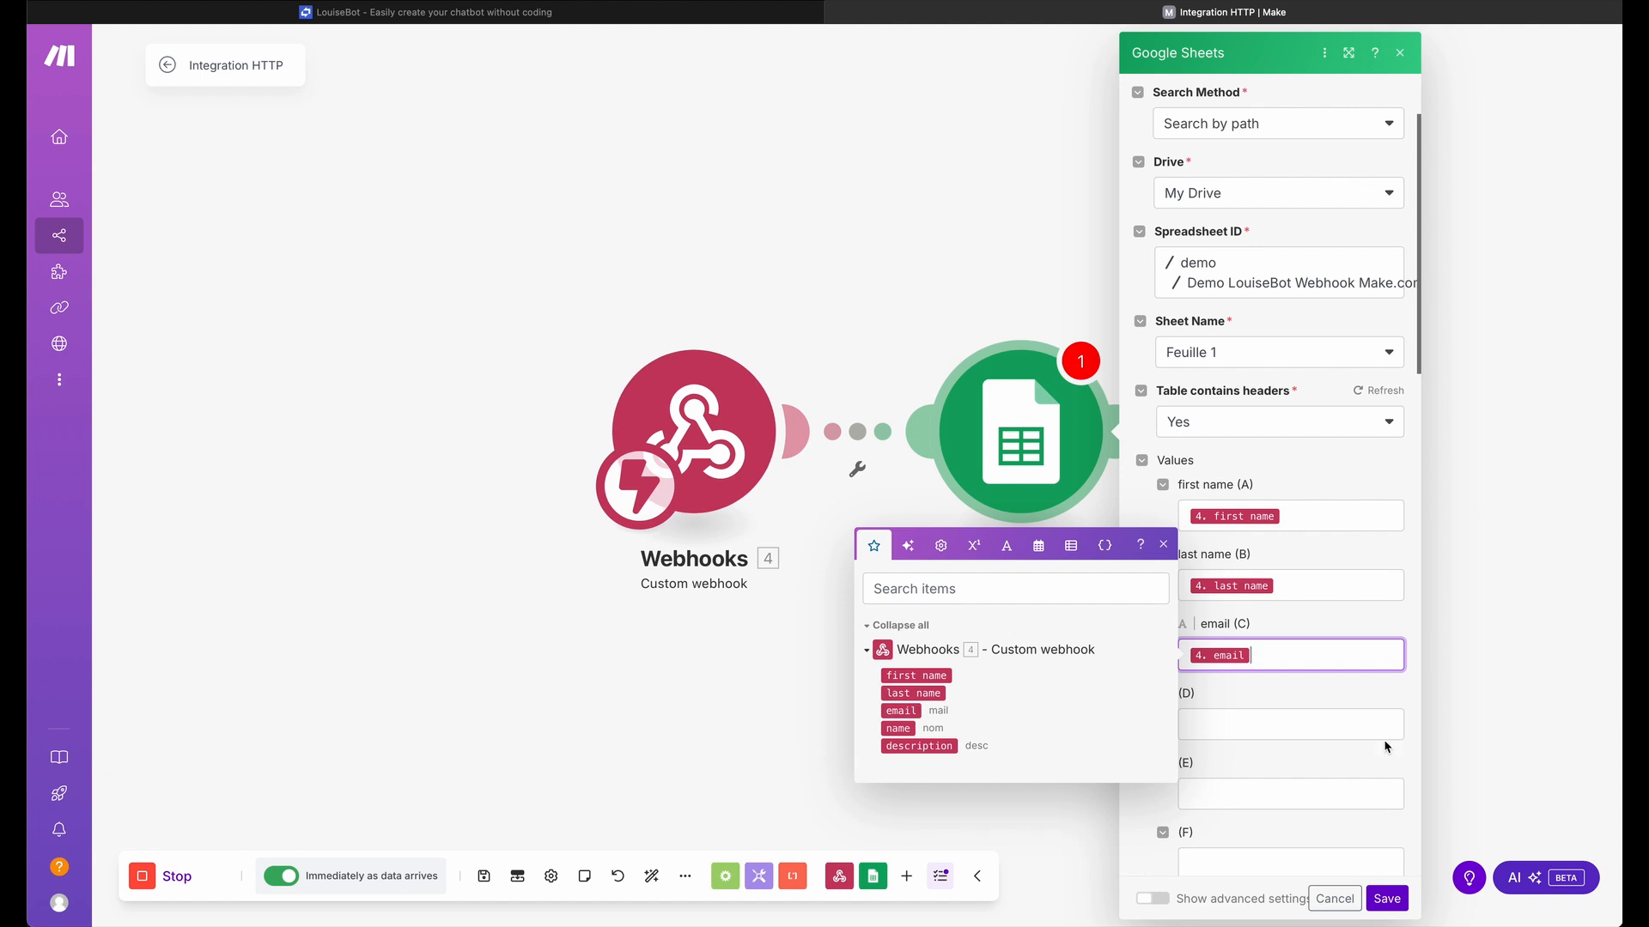
left_click(1386, 709)
left_click(1386, 898)
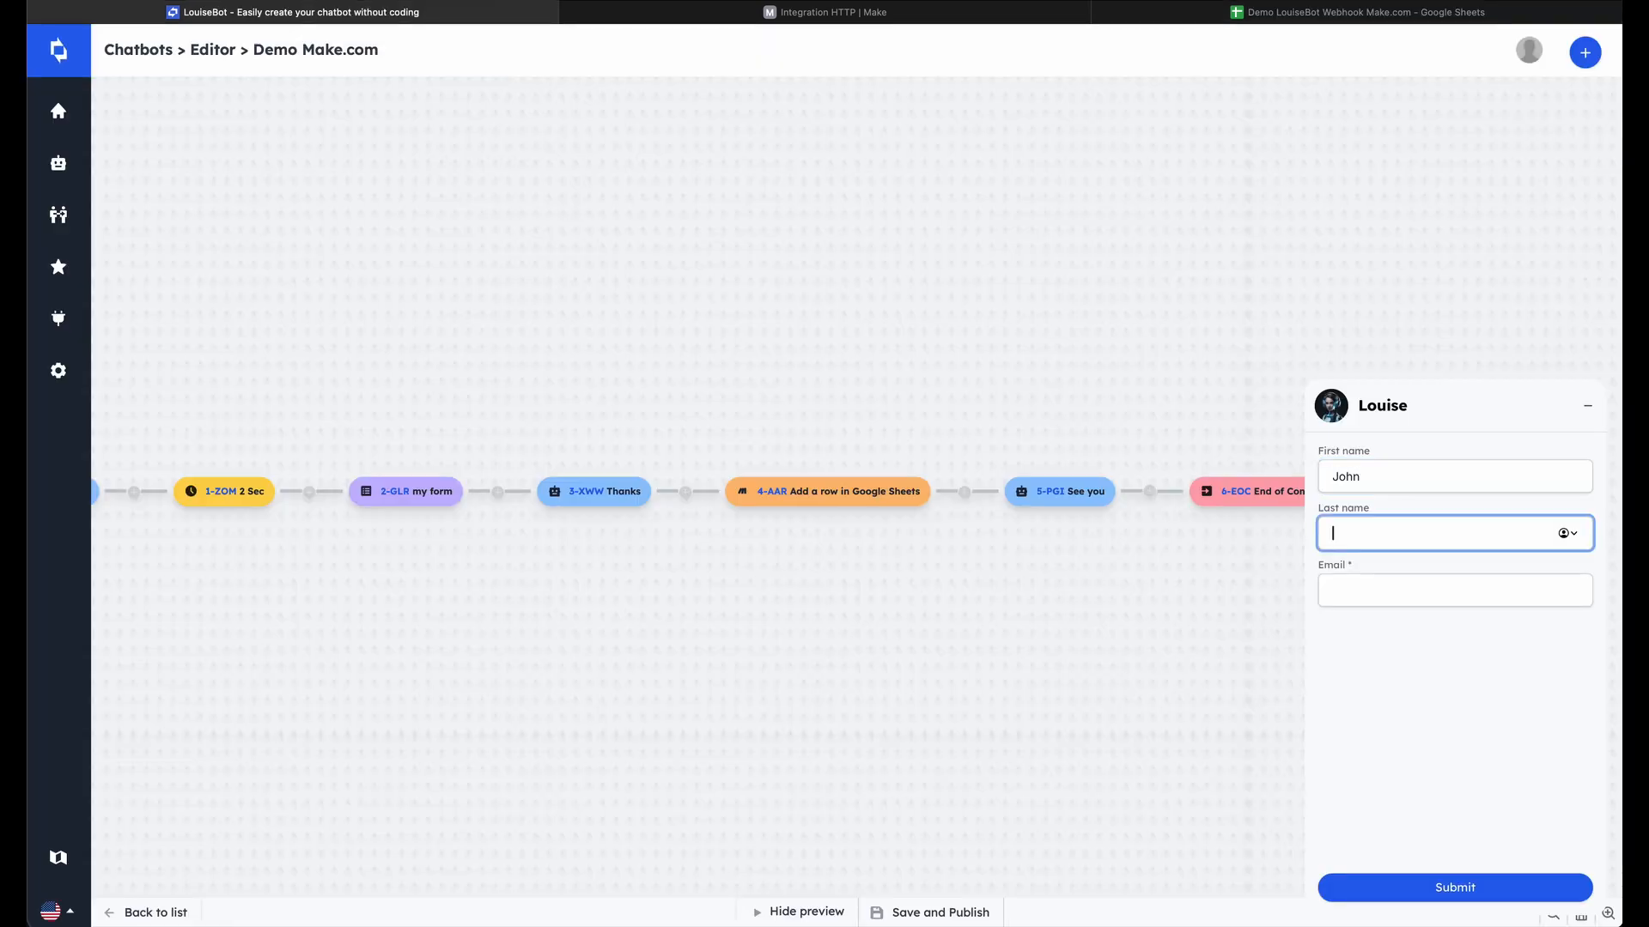
Return to the LouiseBot preview and fill in the form again with the test contact's first name, last name and email
key("Tab")
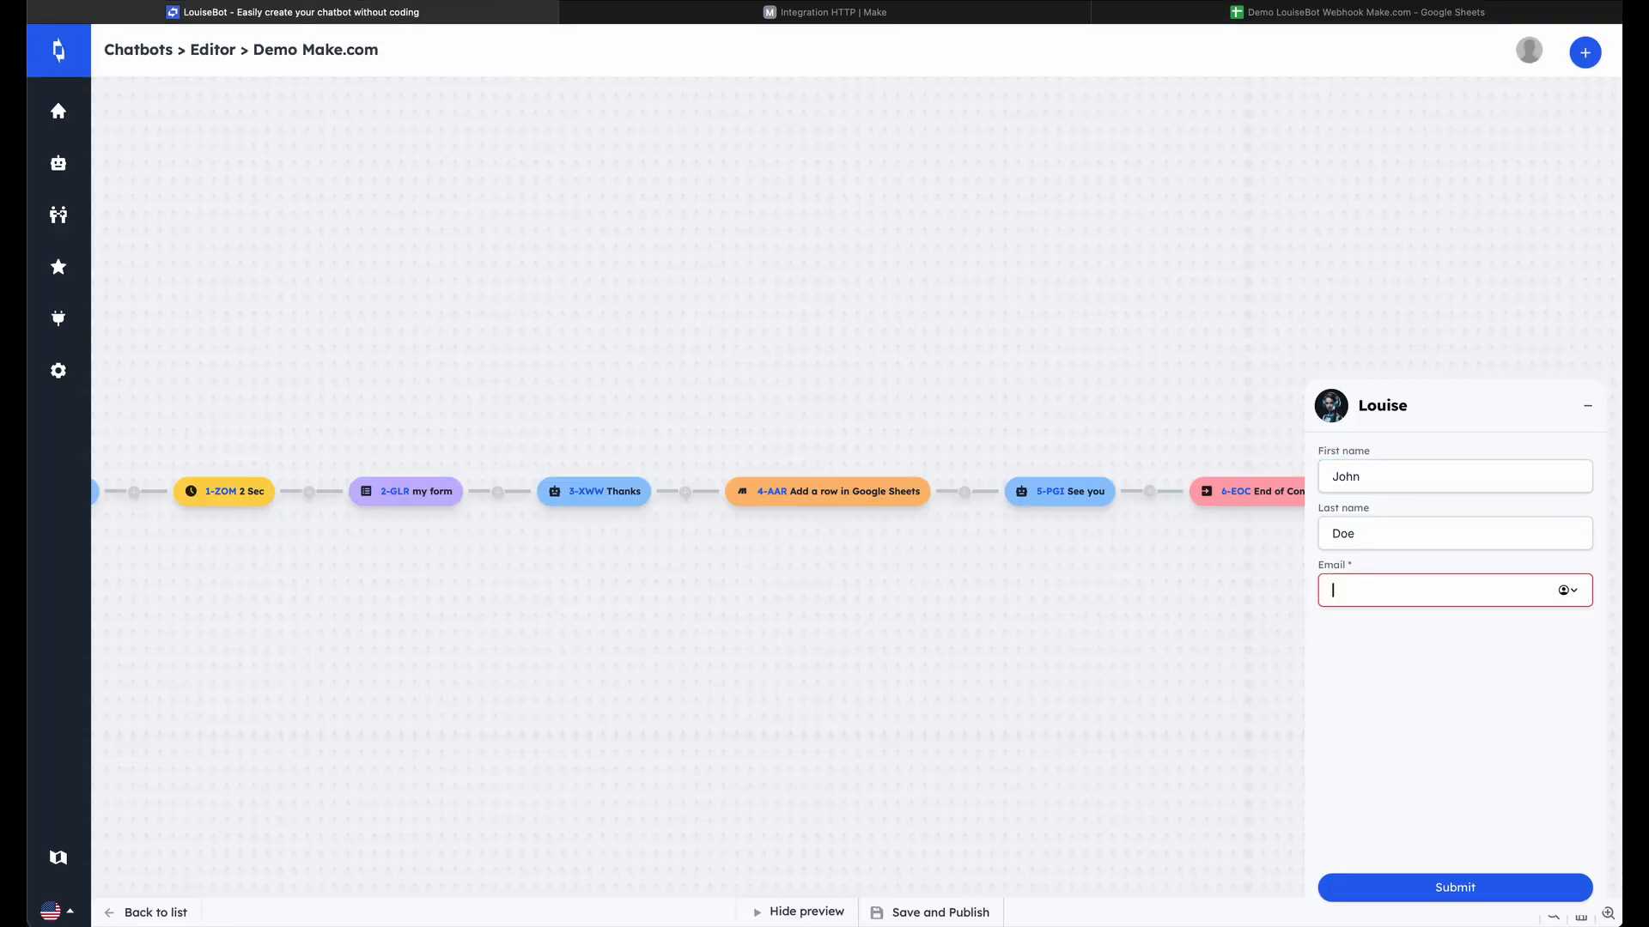
type("john.doe@gmail.com")
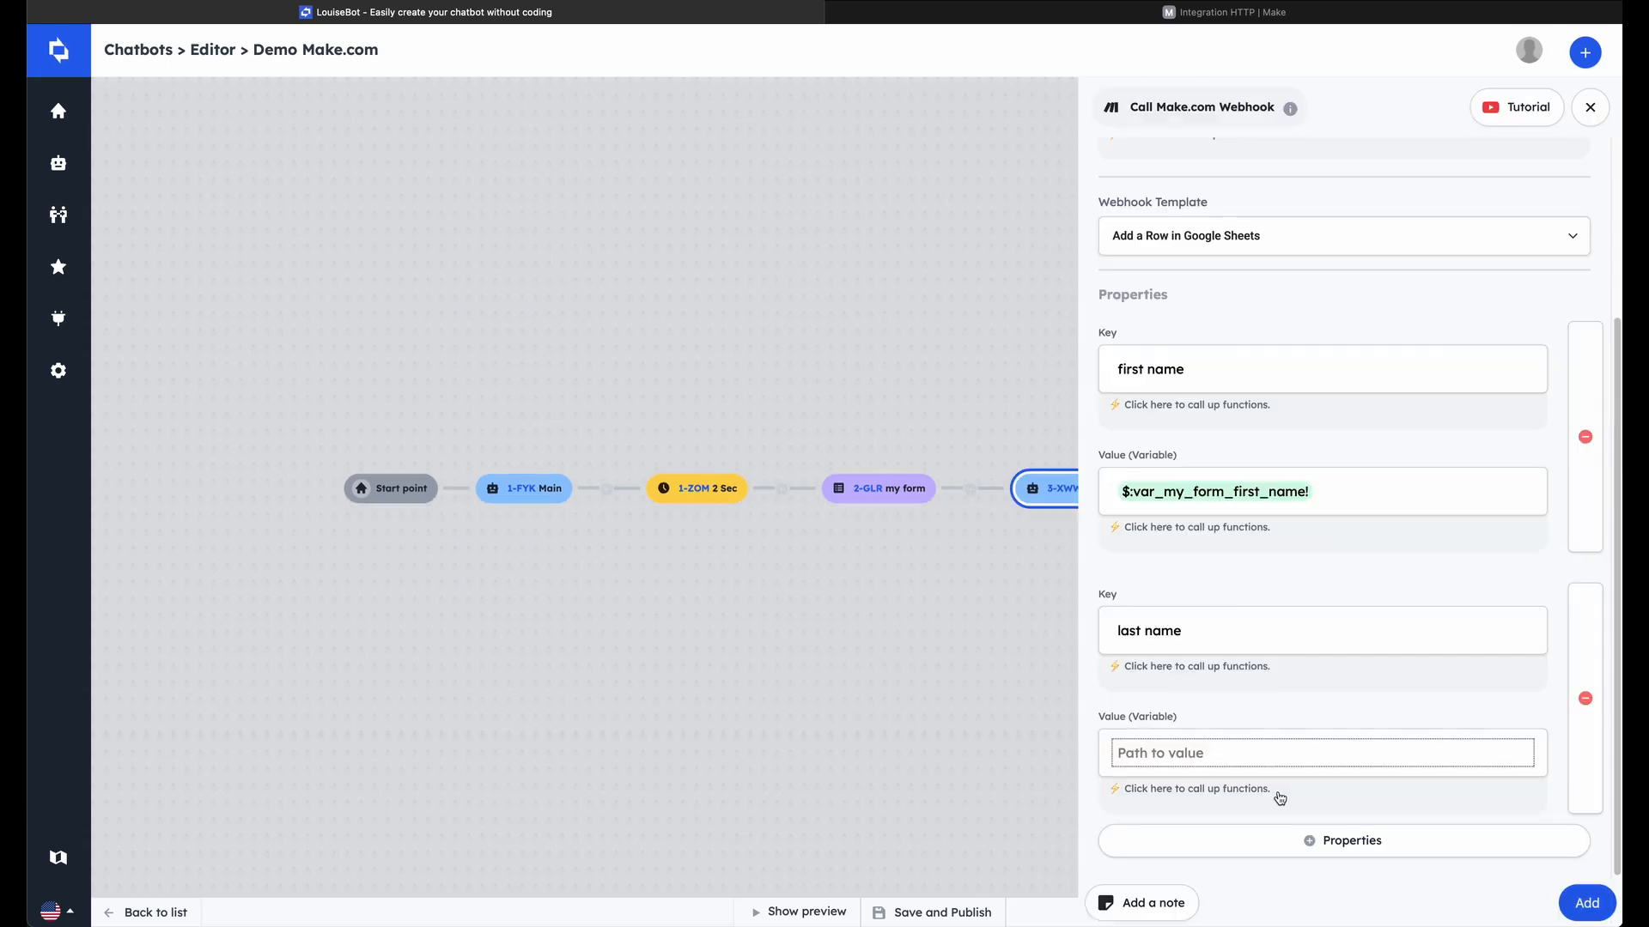
In LouiseBot's Make.com webhook block, set the last name property's value to the variable my form last_name
left_click(1275, 788)
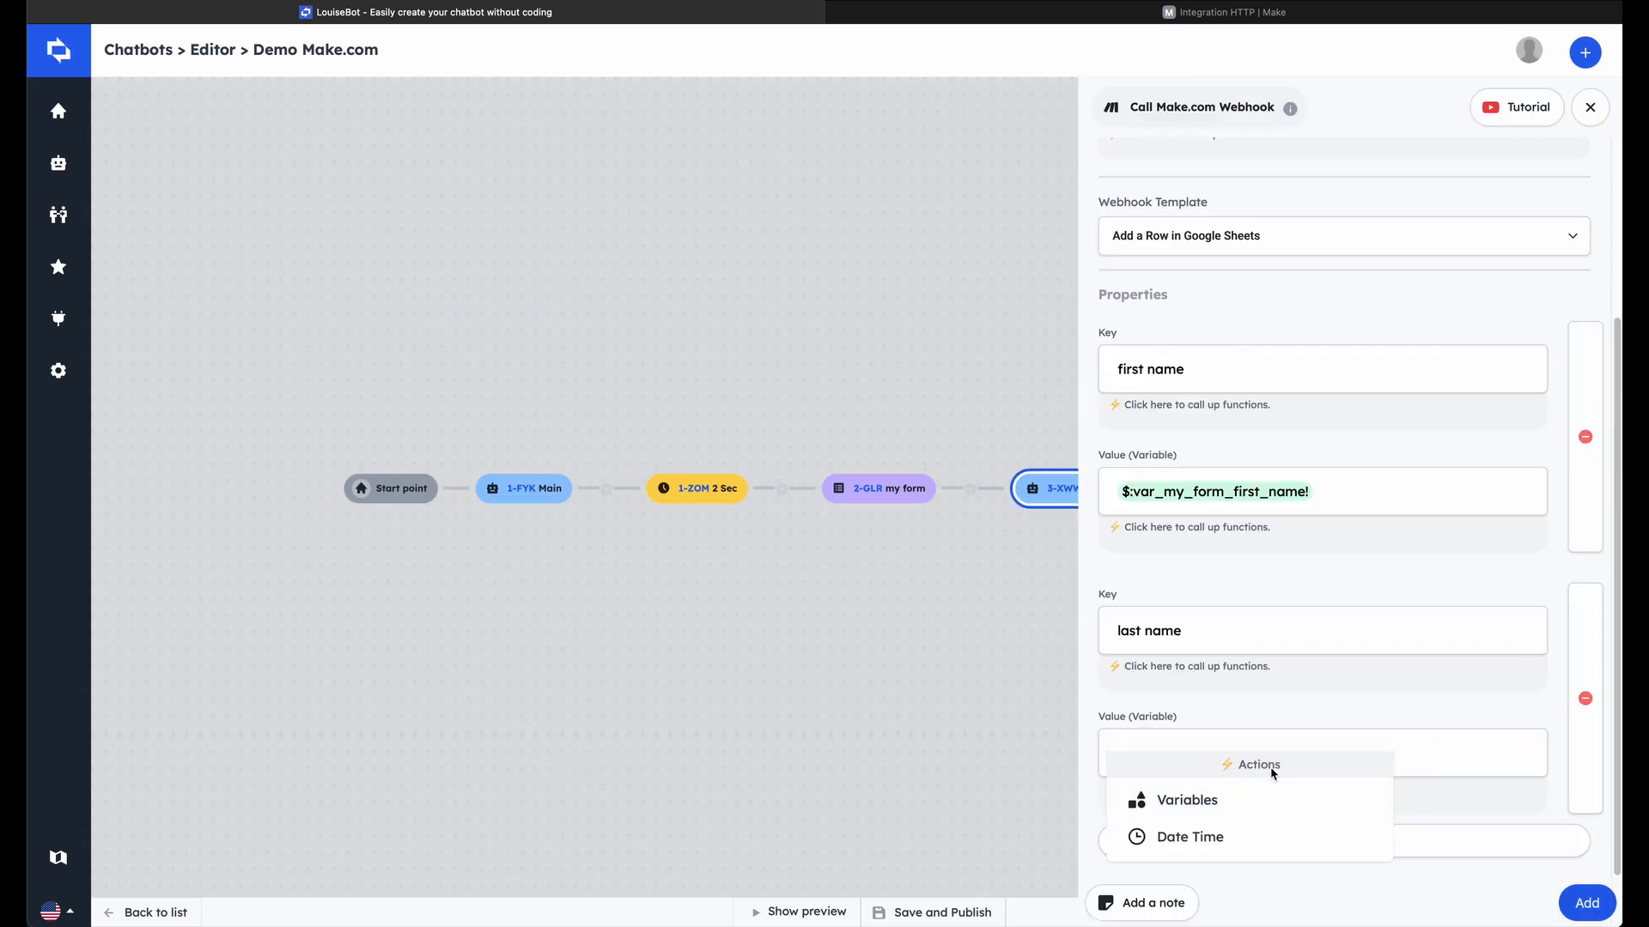
left_click(1238, 801)
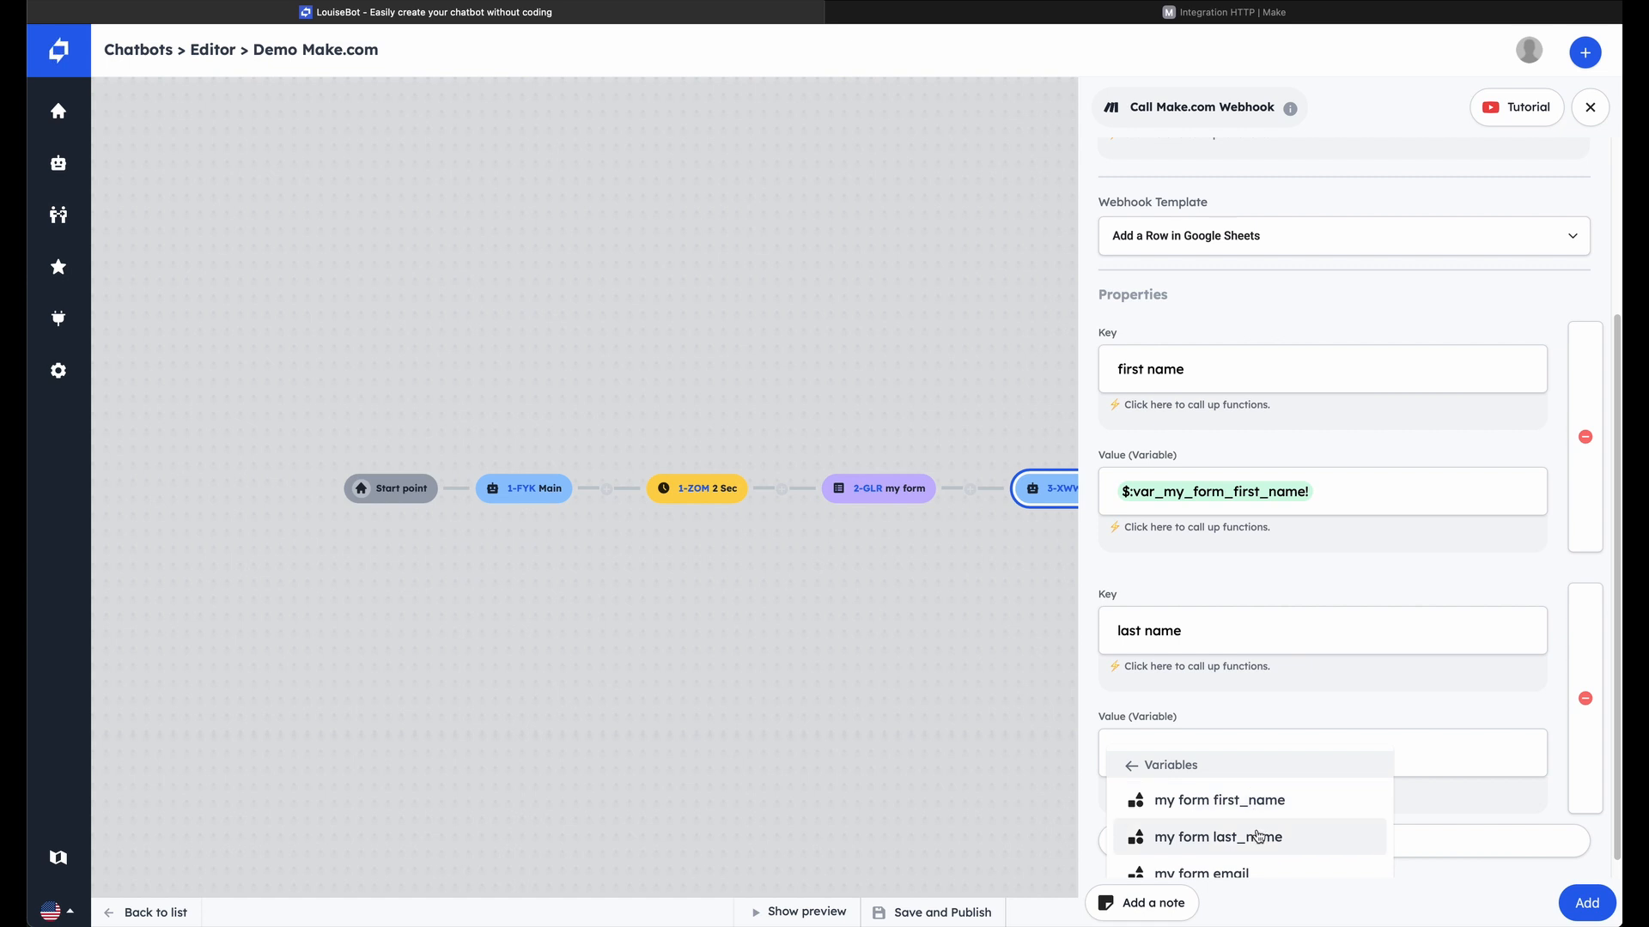
left_click(1257, 835)
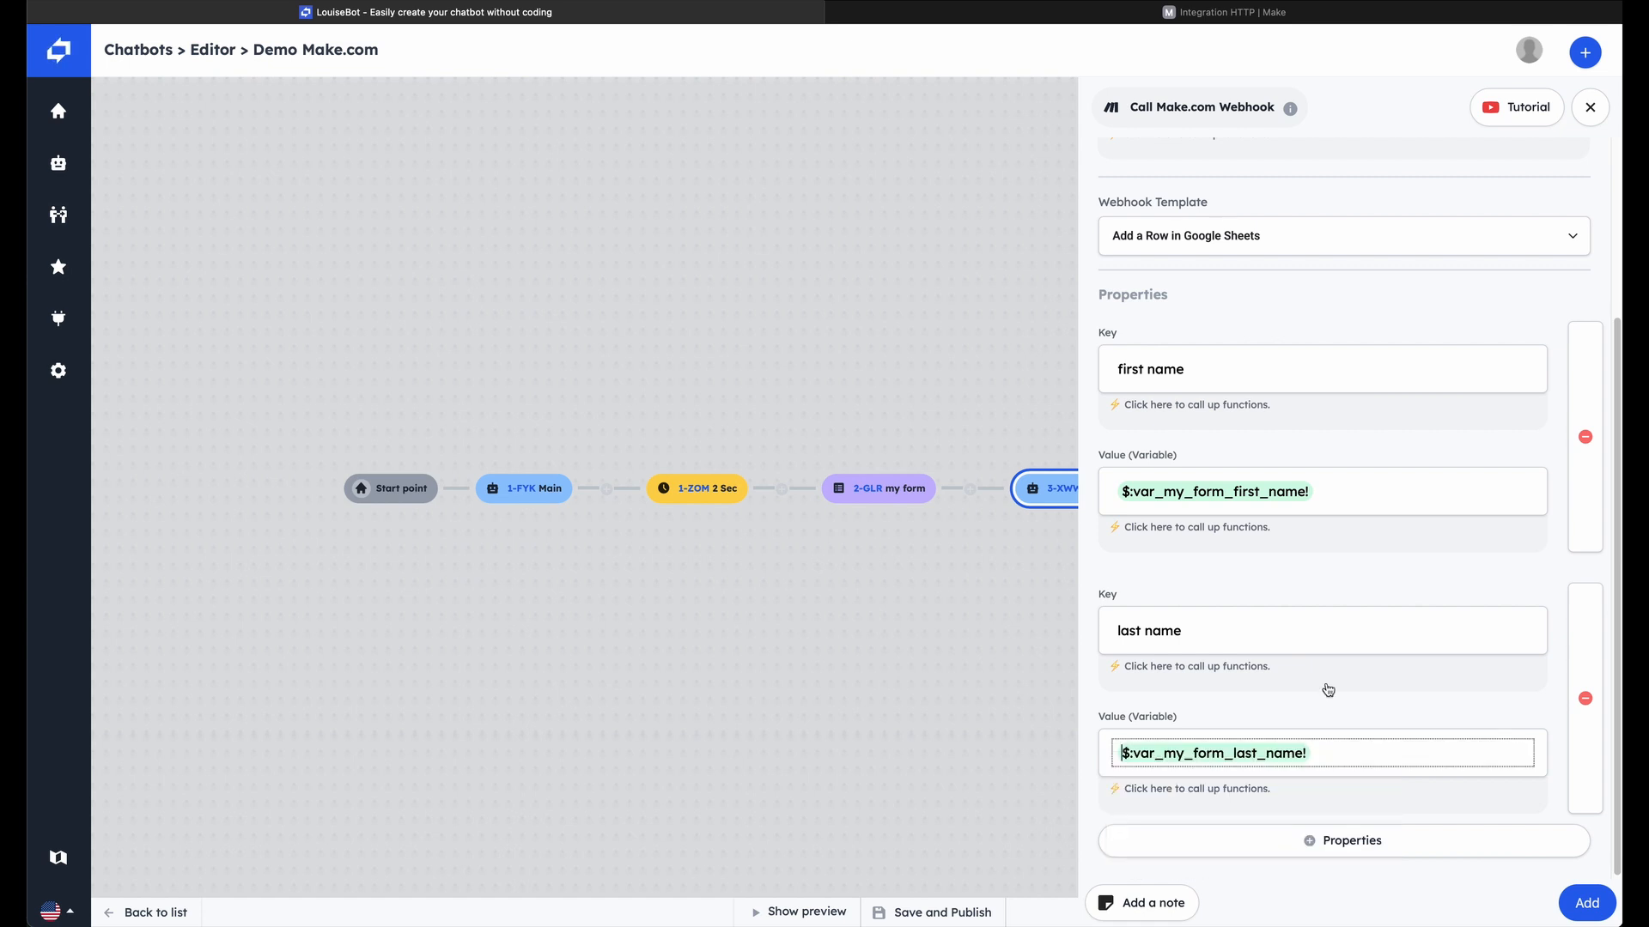
Add a third webhook property with the key "email" and the variable my form email as its value
left_click(1435, 846)
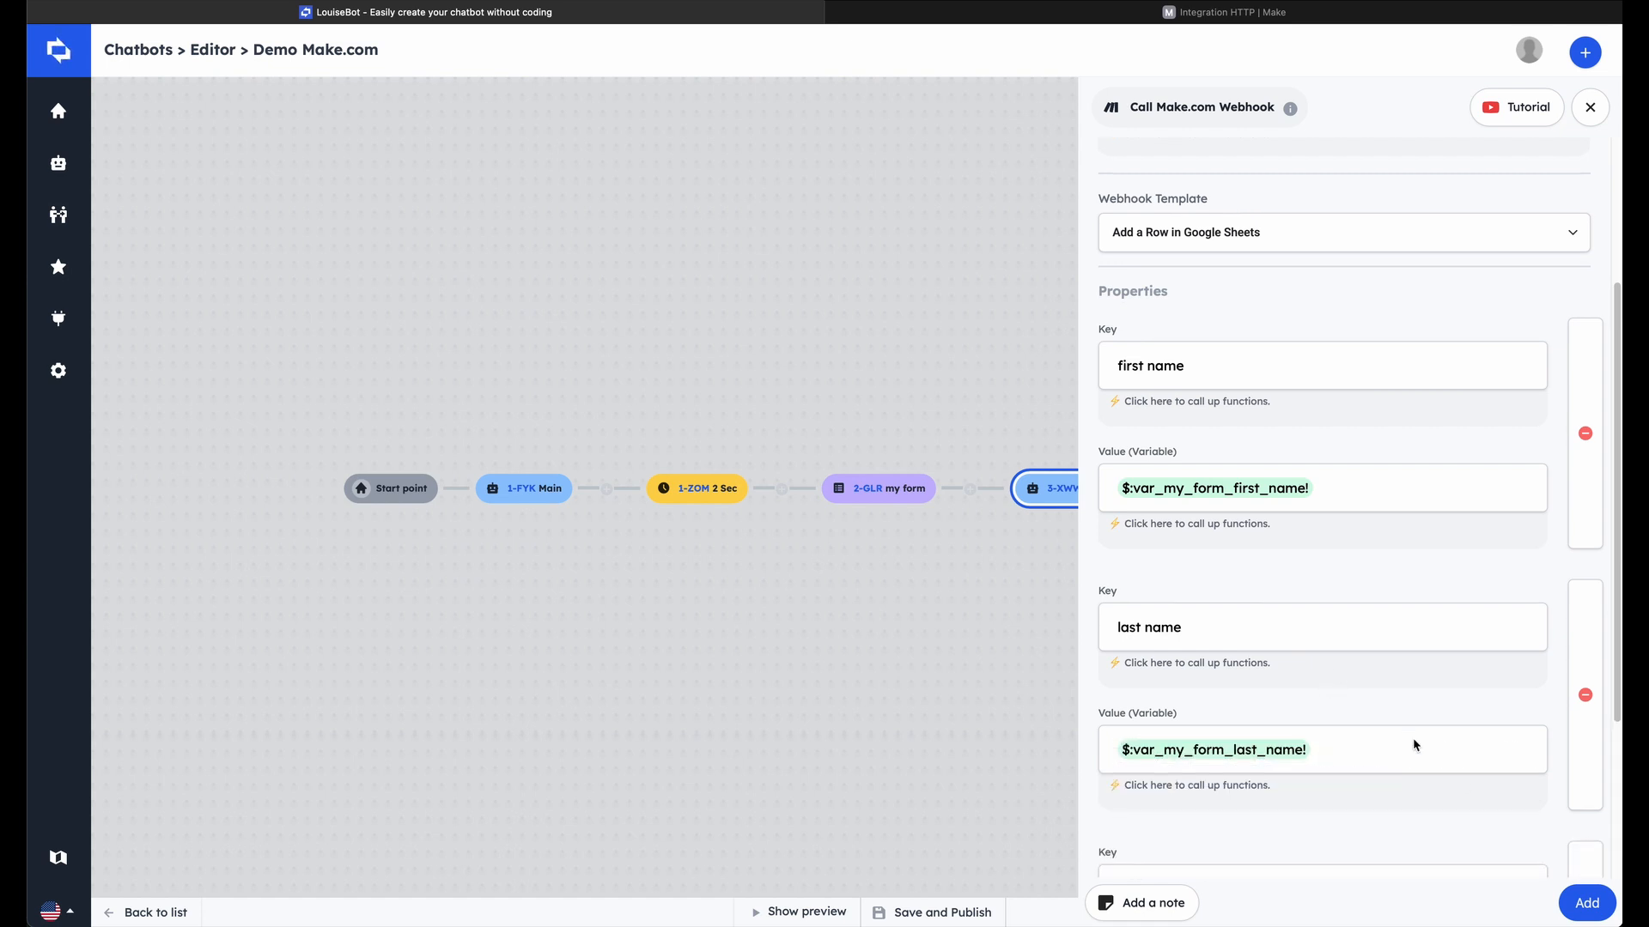
left_click(1276, 627)
type("email")
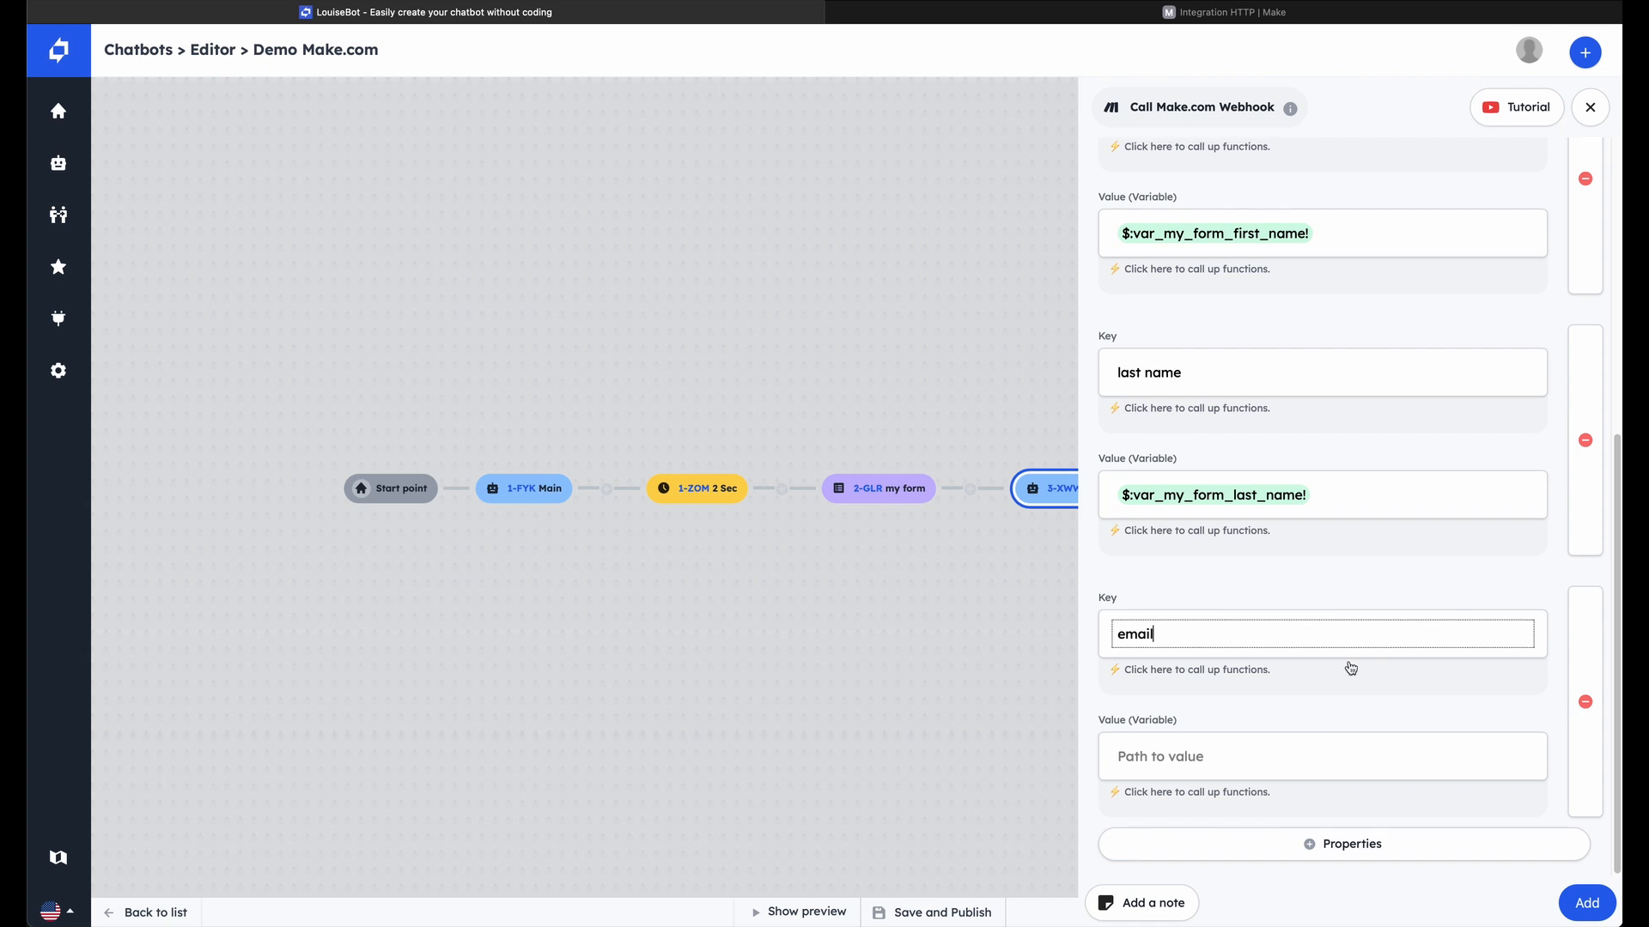
left_click(1263, 754)
left_click(1259, 788)
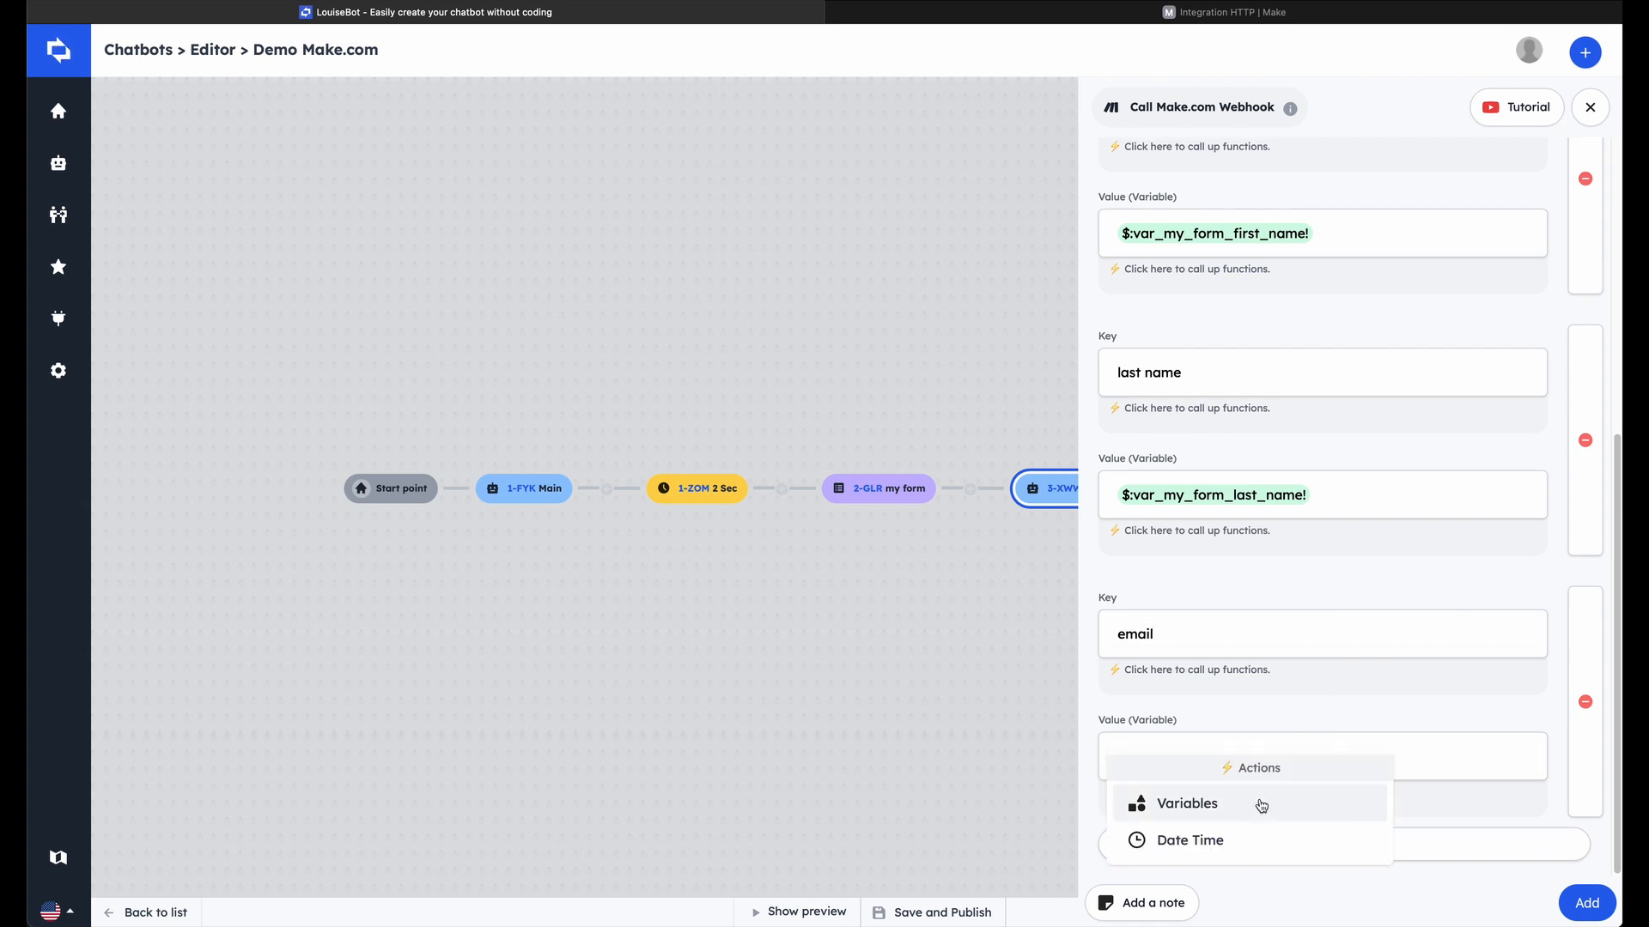
left_click(1261, 803)
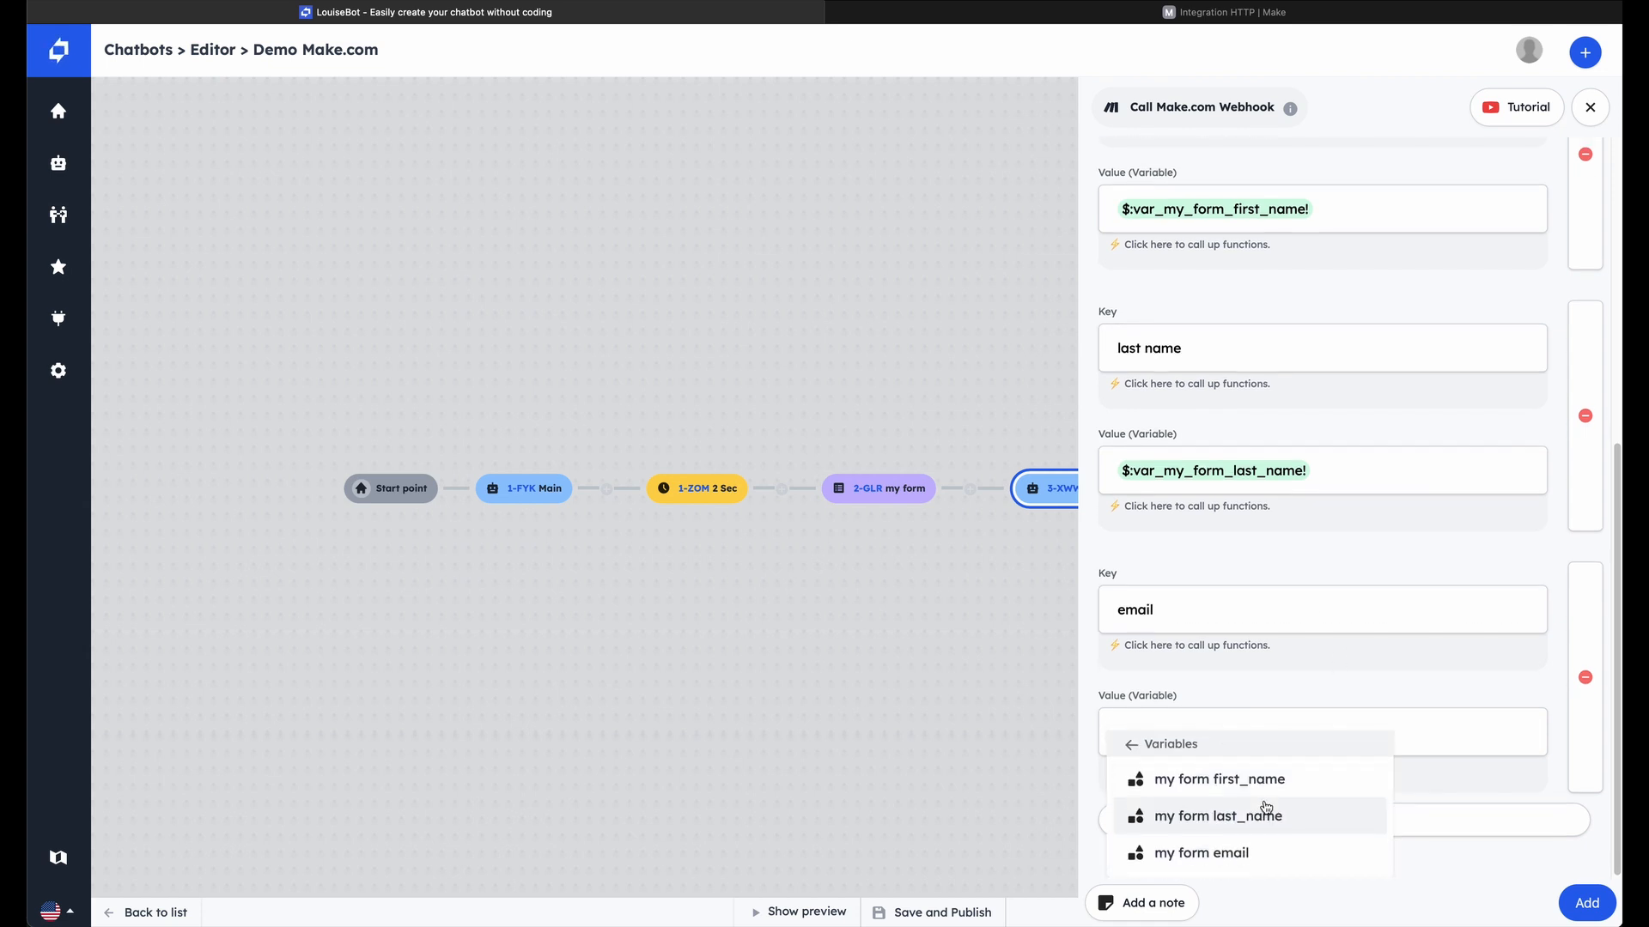
left_click(1259, 851)
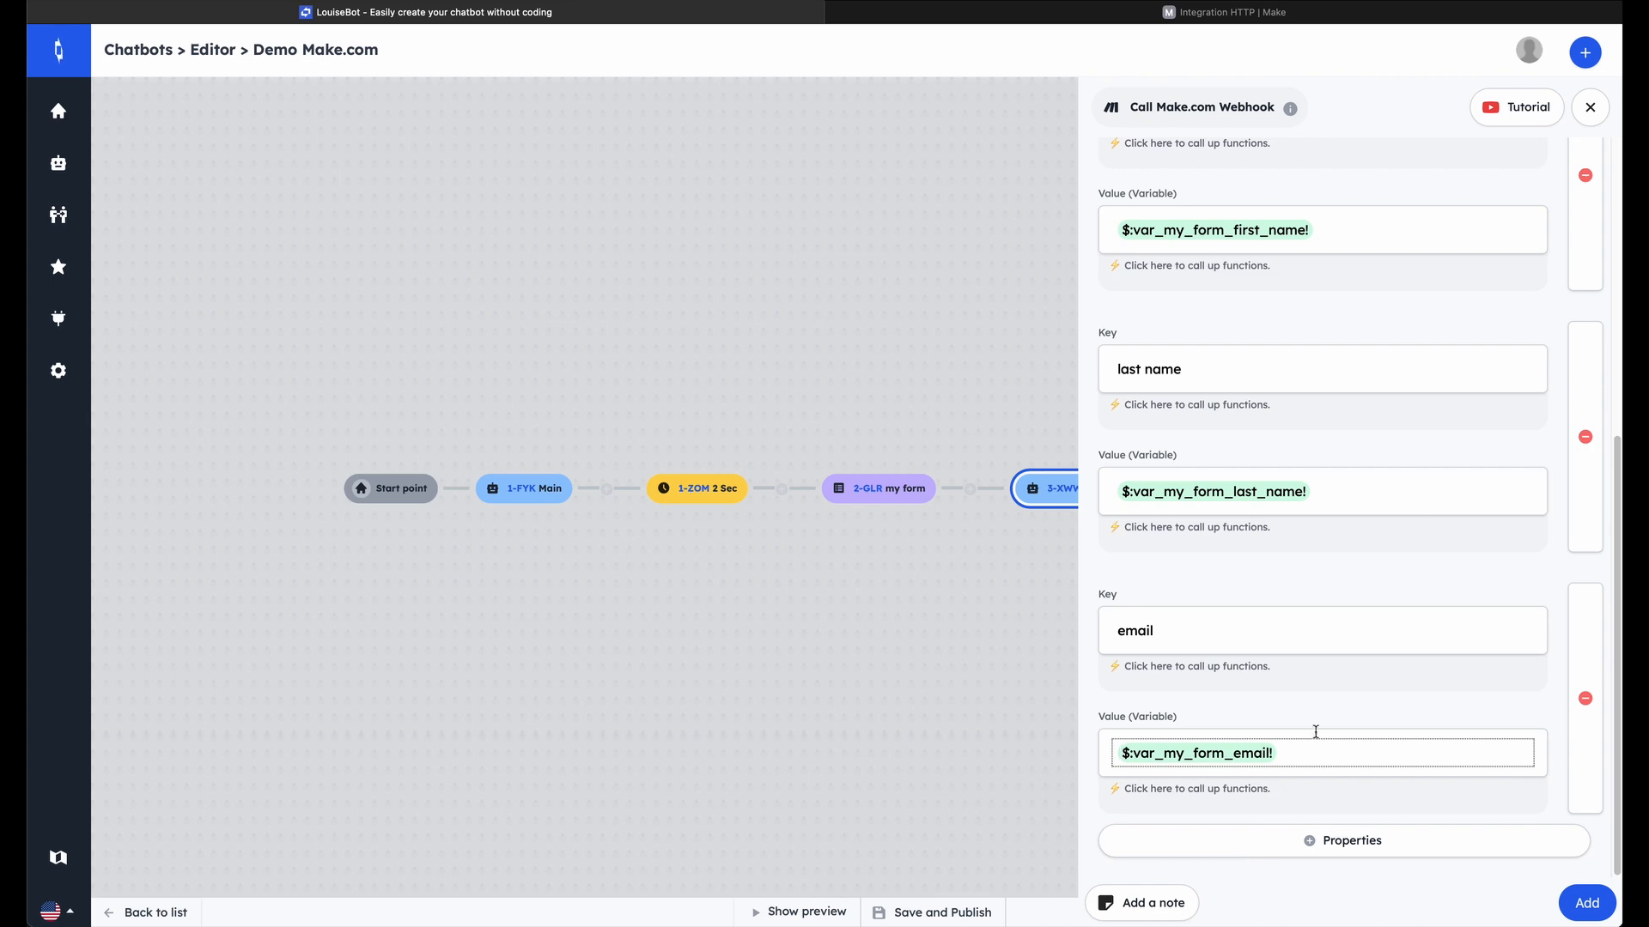